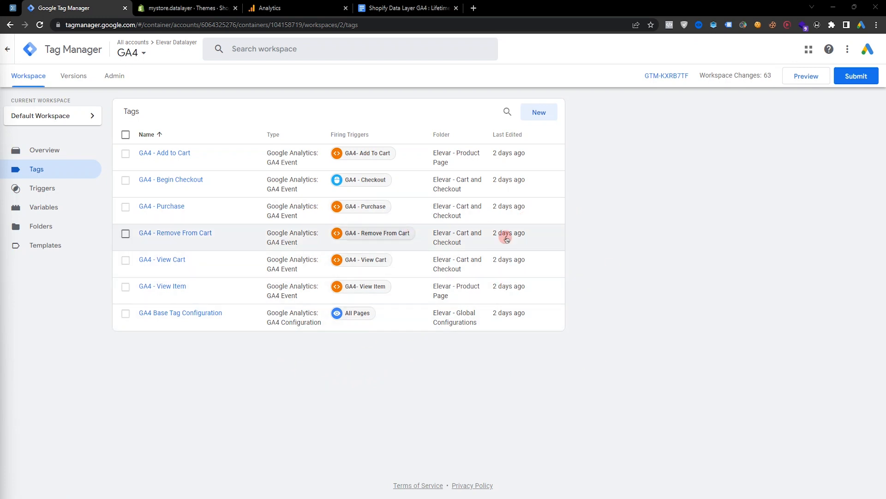
Set up a new Tag Manager account with a container named GA4 for the Web platform and create it.
left_click(160, 26)
left_click(222, 185)
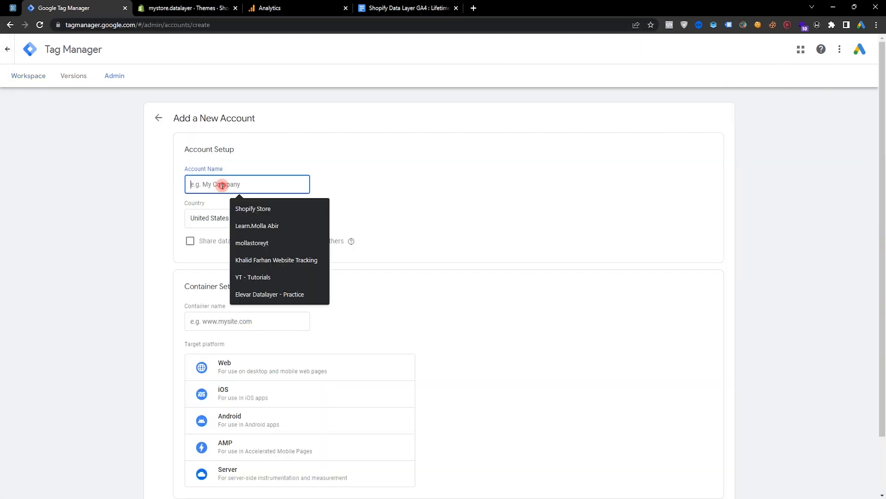
left_click(163, 212)
scroll(249, 323, "down", 1)
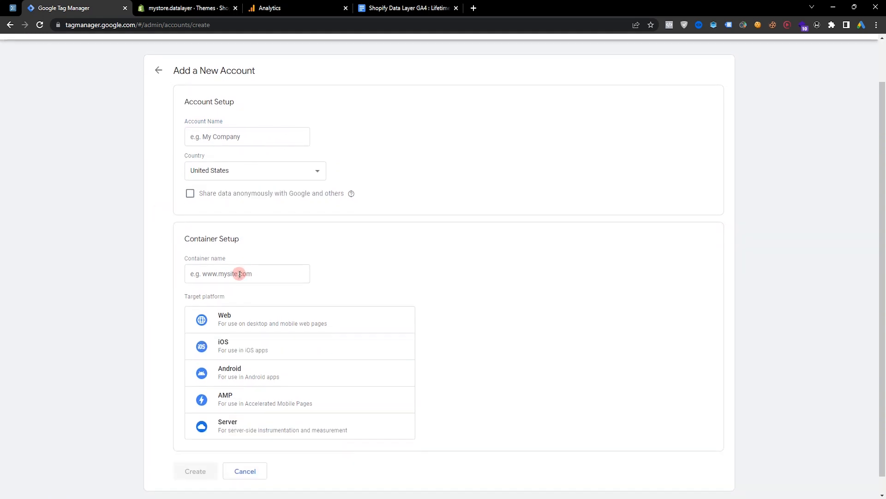
left_click(240, 273)
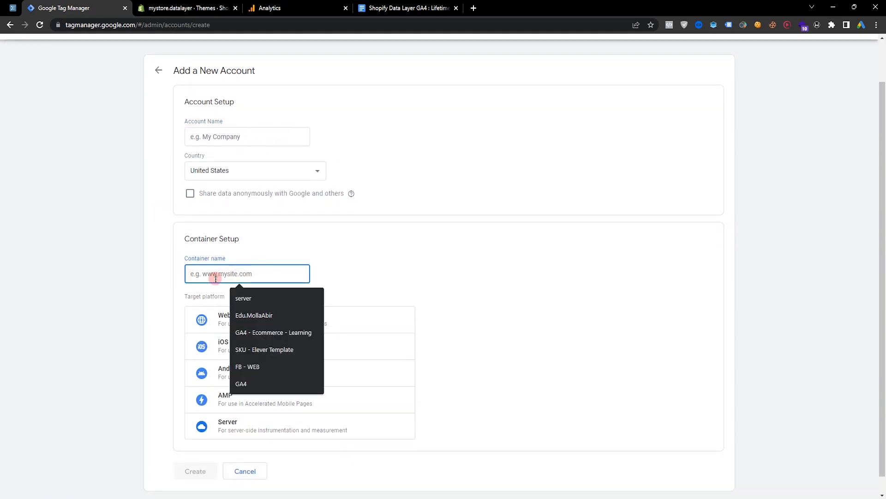
left_click(243, 383)
scroll(296, 273, "down", 1)
left_click(247, 299)
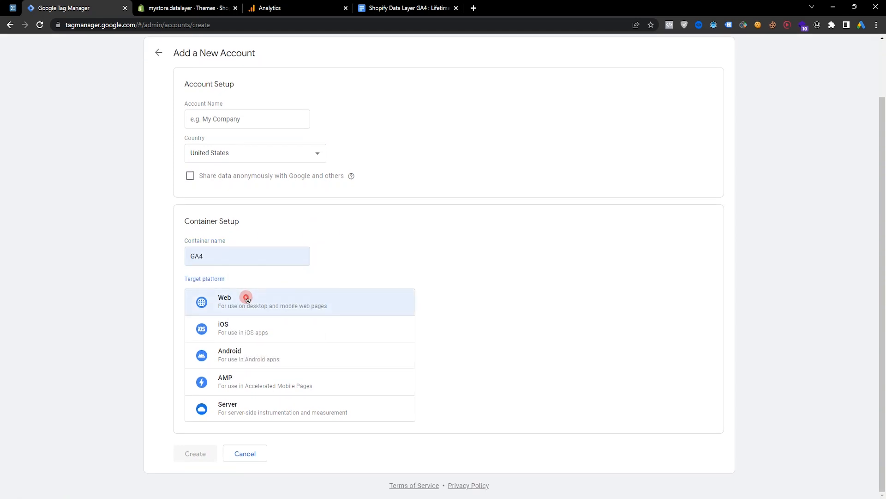
left_click(198, 455)
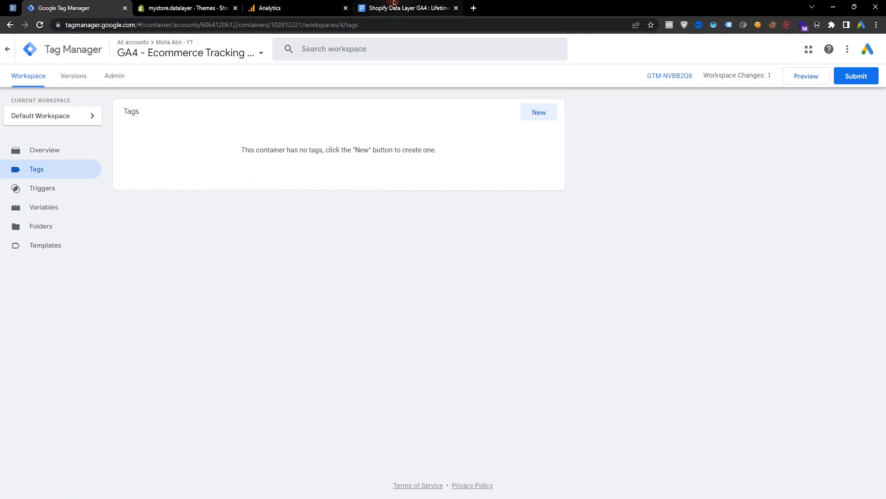
Copy the {% render 'abir-head' %} code line from Step-01 of the guide document.
left_click(406, 8)
scroll(645, 185, "down", 4)
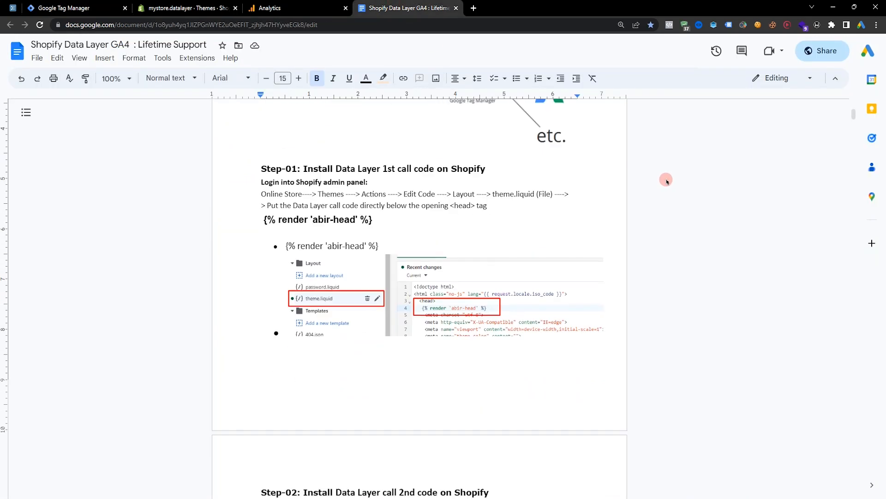
scroll(497, 258, "up", 1)
left_click(169, 241)
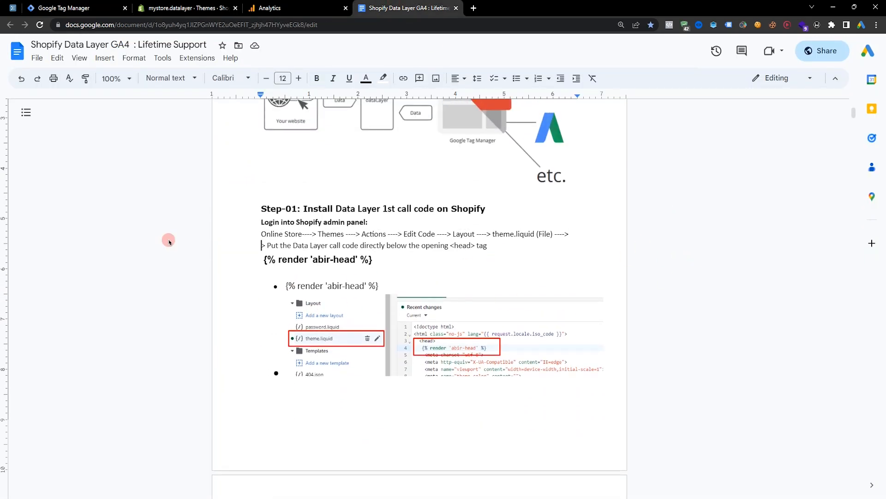
left_click_drag(376, 2, 155, 5)
scroll(555, 275, "down", 1)
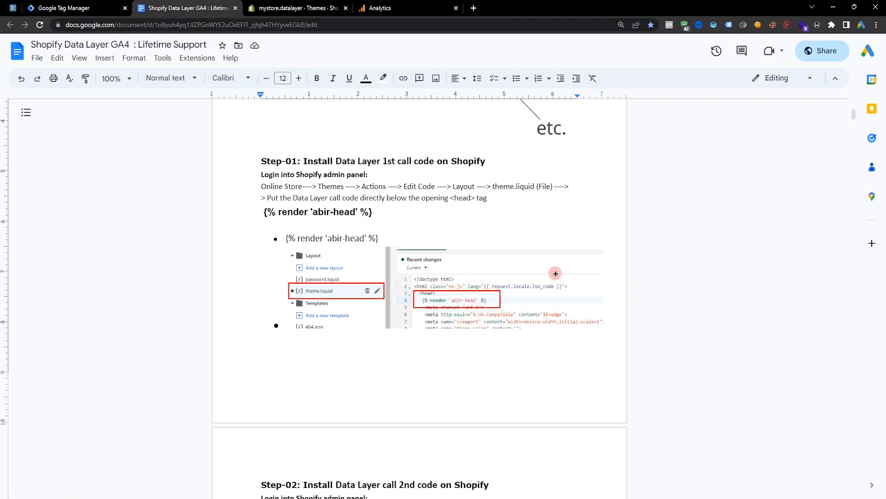
scroll(752, 262, "down", 4)
scroll(228, 249, "up", 4)
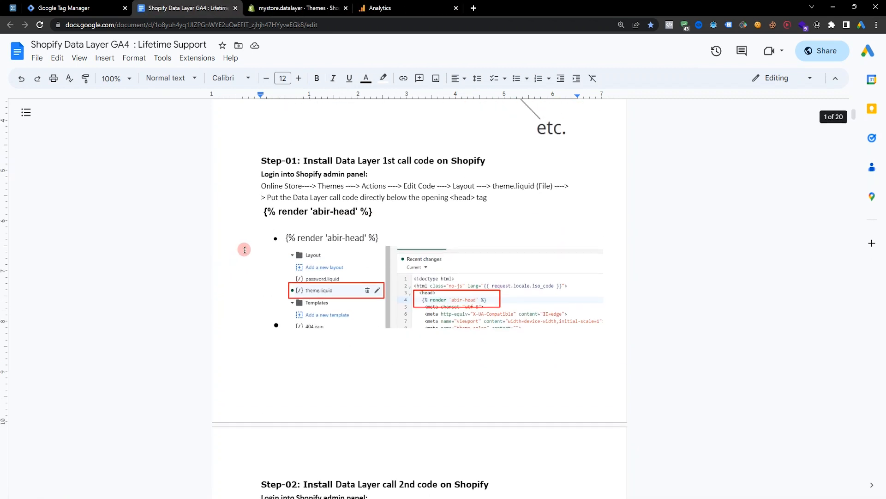
triple_click(302, 213)
right_click(301, 213)
left_click(328, 240)
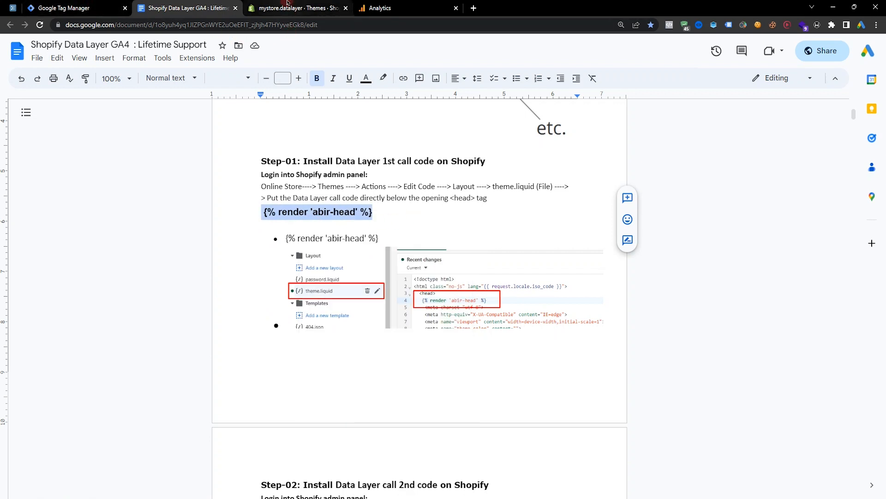
Paste the render line directly below the opening <head> tag in the Dawn theme's theme.liquid and save.
left_click(285, 5)
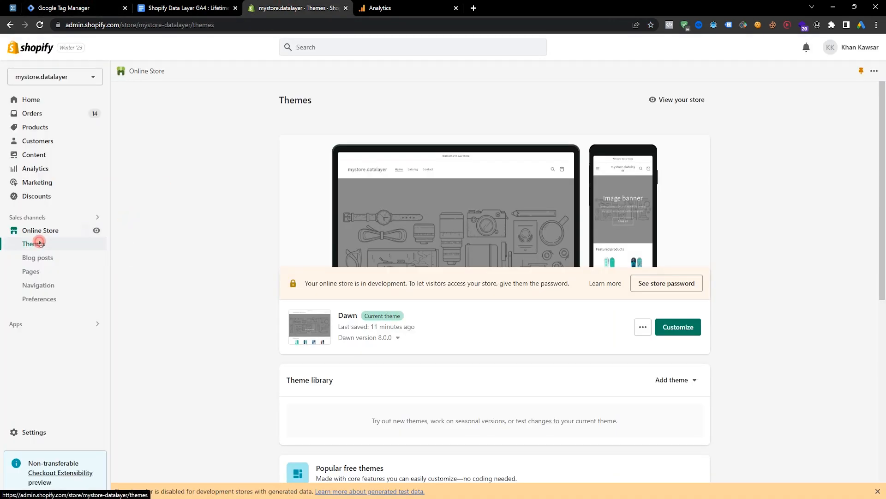
left_click(643, 327)
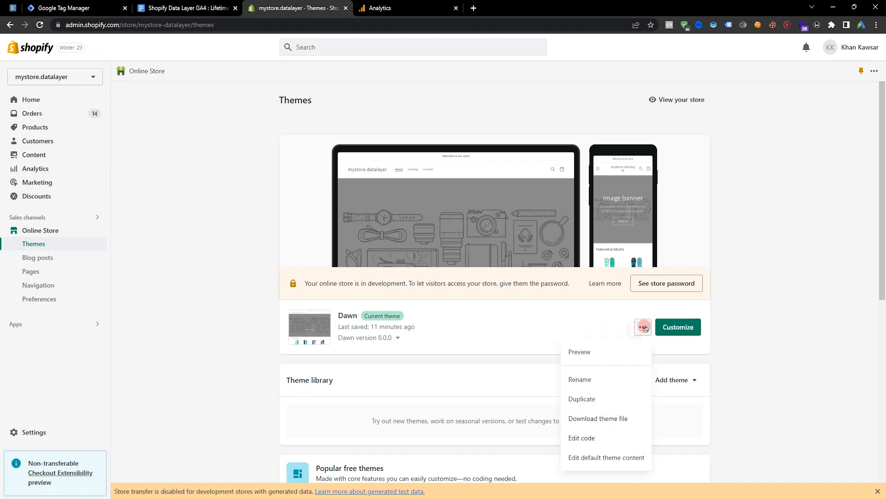
left_click(595, 447)
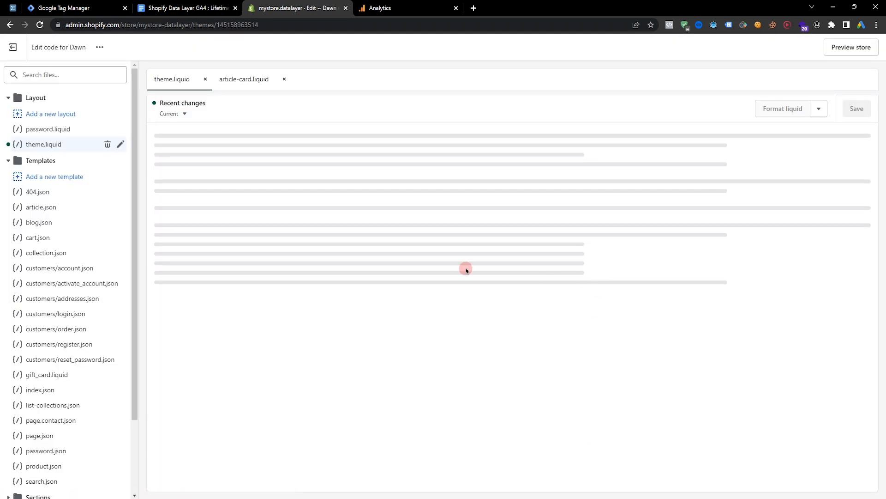
left_click(227, 147)
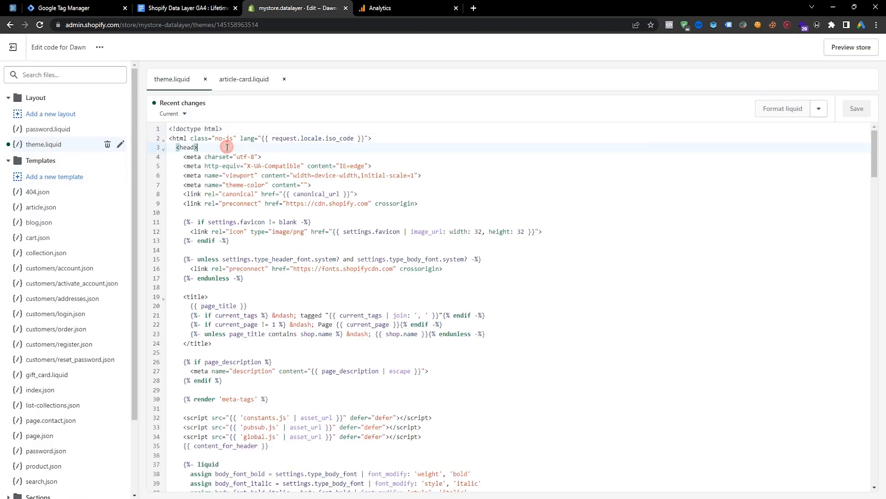
key("Return")
key("ctrl+v")
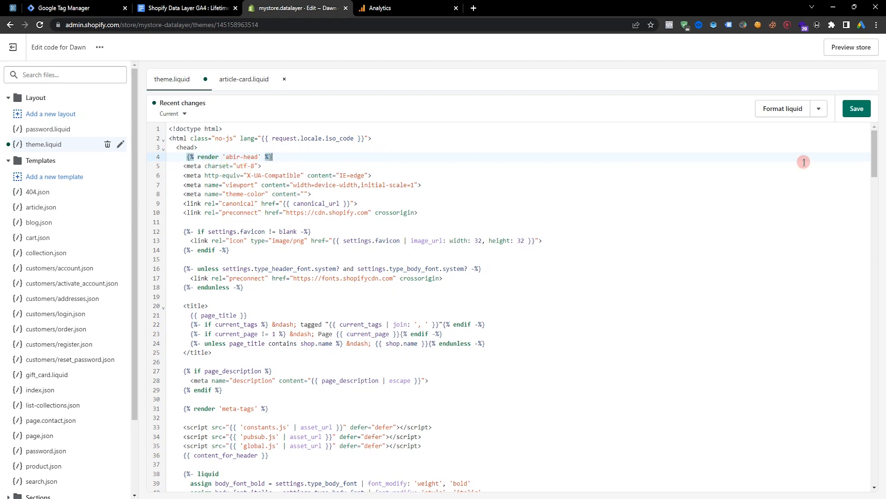
left_click(857, 108)
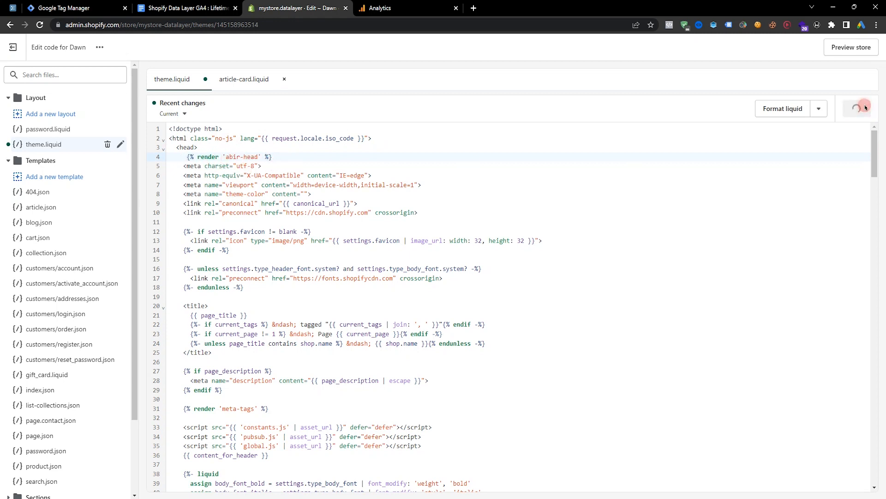
Select and copy the {% render 'abir-body-end' %} line from Step-02 of the guide.
left_click(211, 7)
scroll(270, 273, "down", 10)
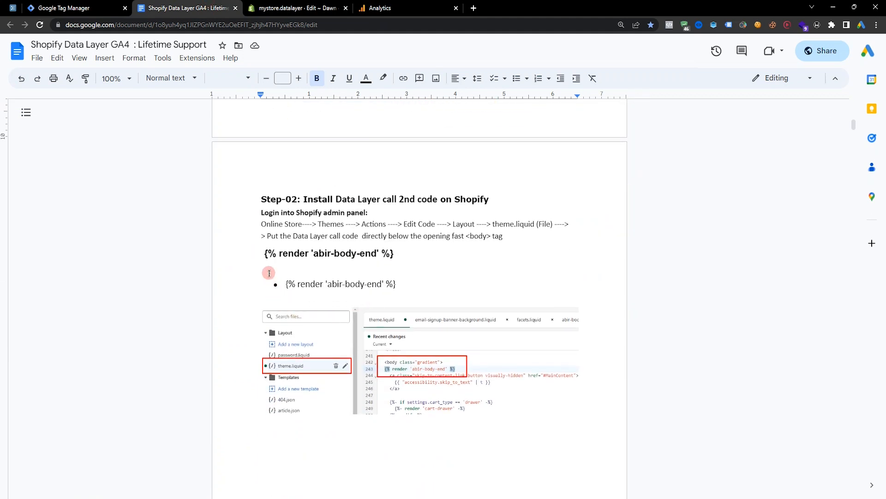
left_click_drag(261, 253, 394, 253)
Paste the body-end render line directly below the opening <body> tag in theme.liquid and save.
left_click(296, 8)
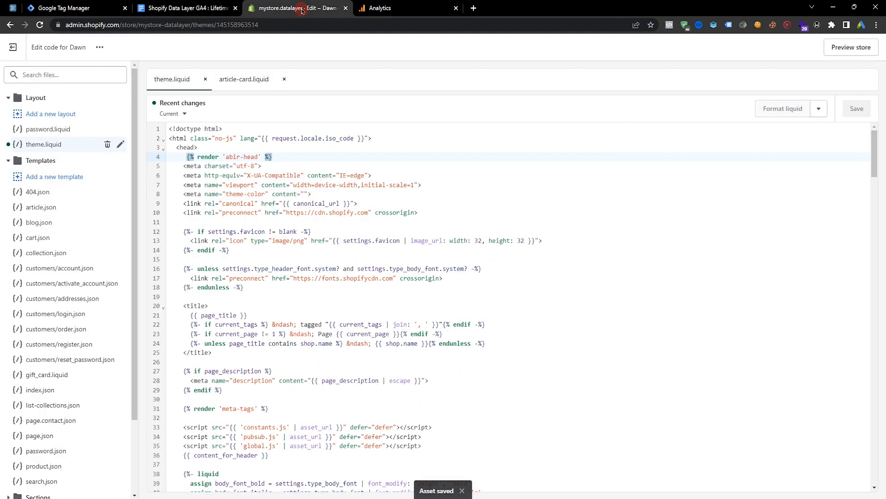
scroll(492, 213, "down", 2)
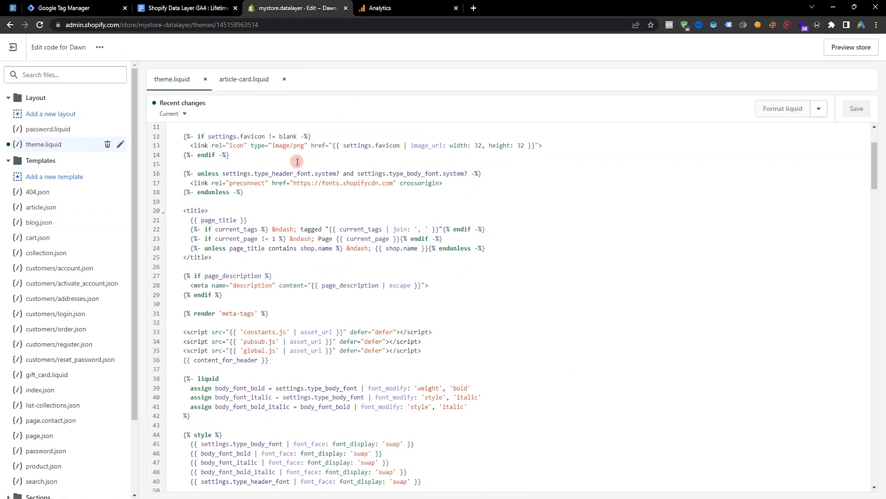
scroll(297, 161, "down", 20)
scroll(355, 201, "down", 12)
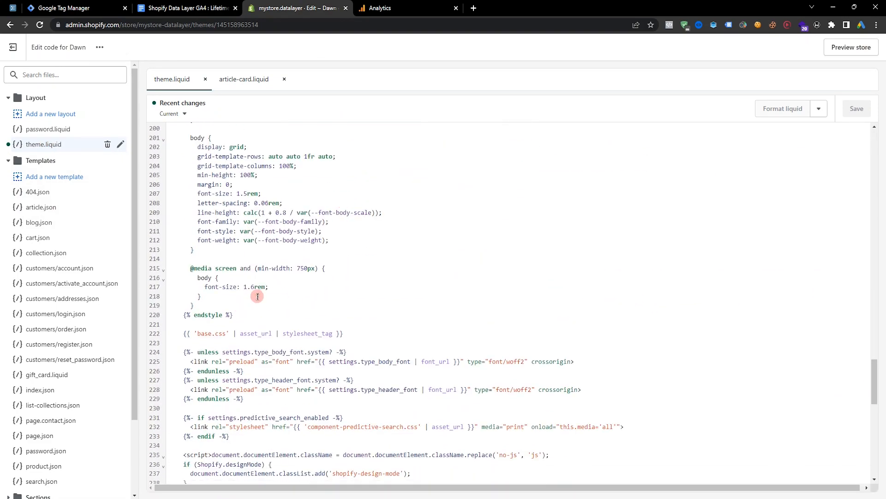
scroll(277, 301, "down", 1)
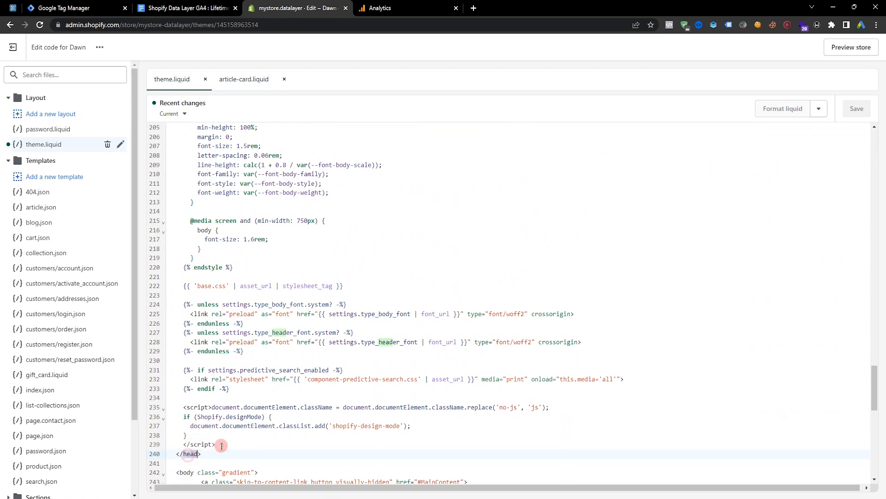
scroll(189, 455, "down", 4)
left_click(184, 282)
left_click(271, 283)
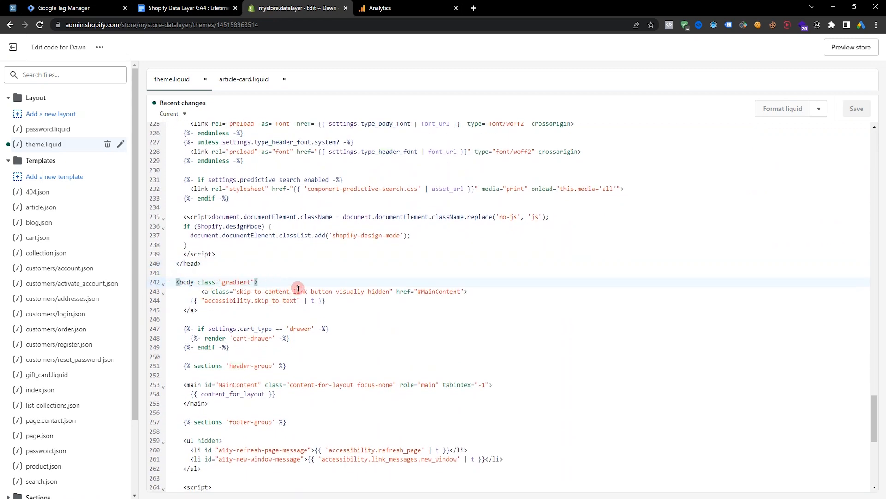
key("Return")
key("ctrl+v")
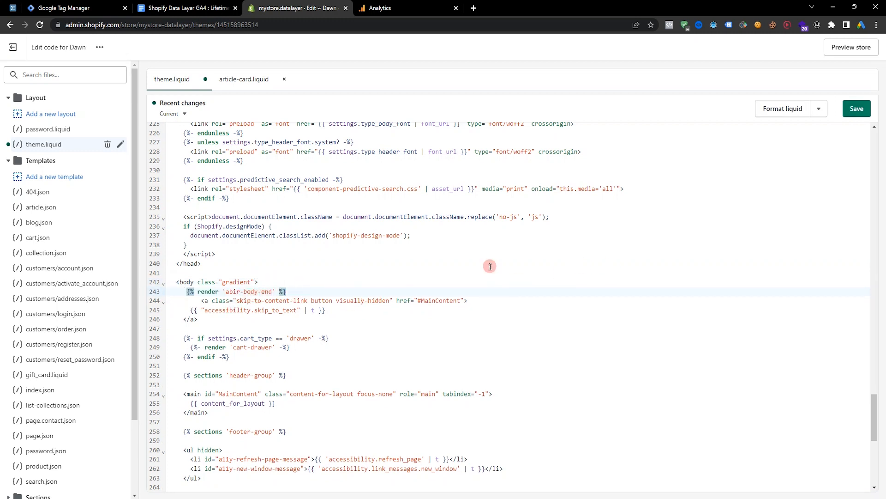
left_click(859, 109)
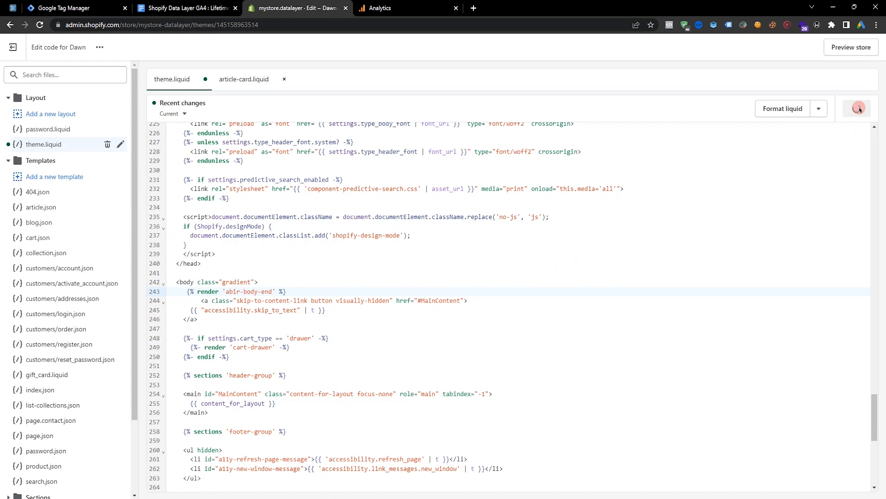
Copy the snippet name abir-body-end from Step-3 of the guide.
left_click(190, 5)
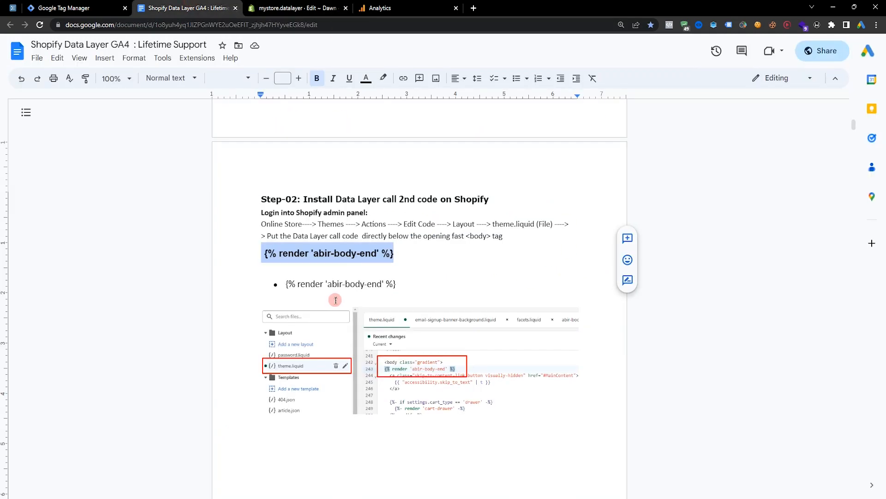
scroll(481, 291, "down", 15)
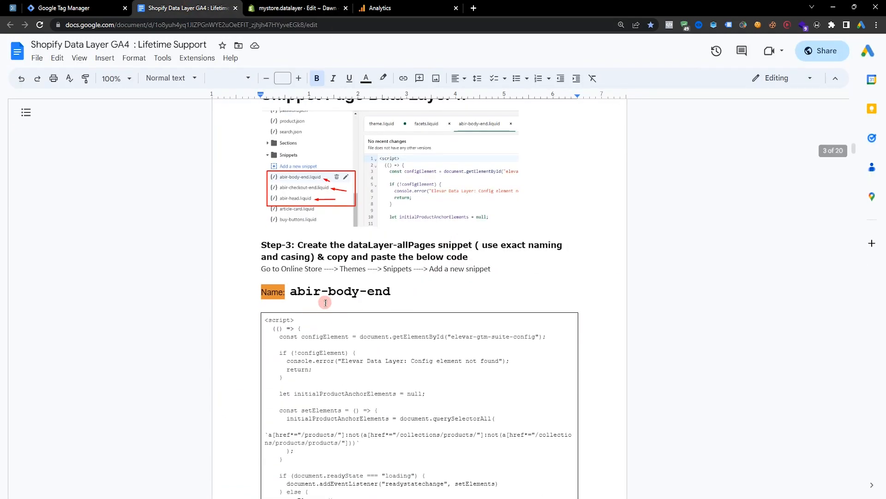
scroll(325, 302, "up", 1)
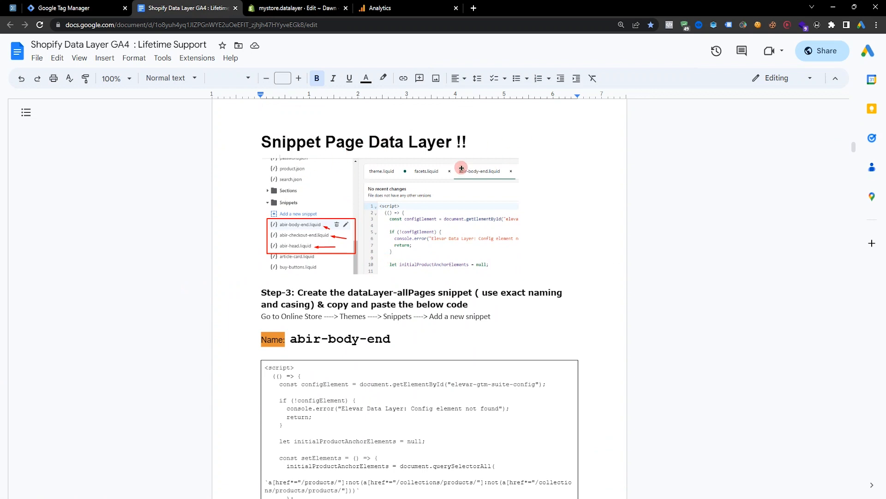
scroll(320, 174, "down", 3)
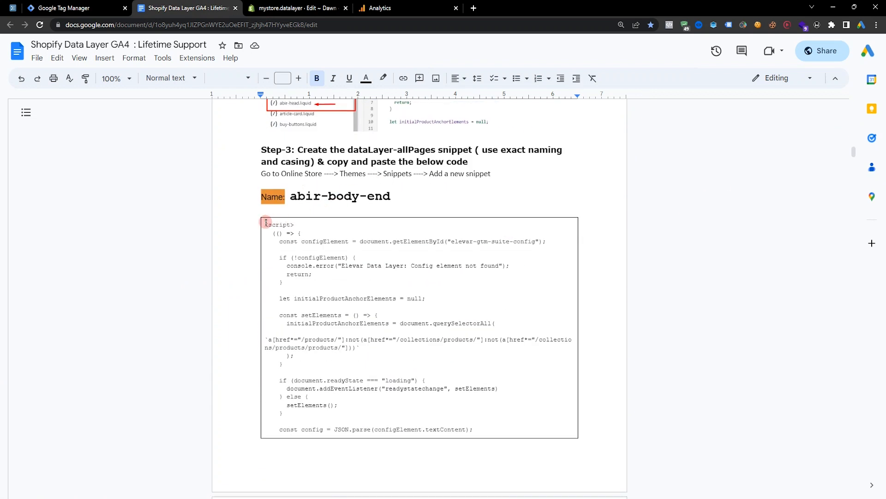
left_click_drag(290, 196, 388, 194)
right_click(360, 198)
left_click(394, 225)
Add a new theme snippet named abir-body-end.
left_click(316, 9)
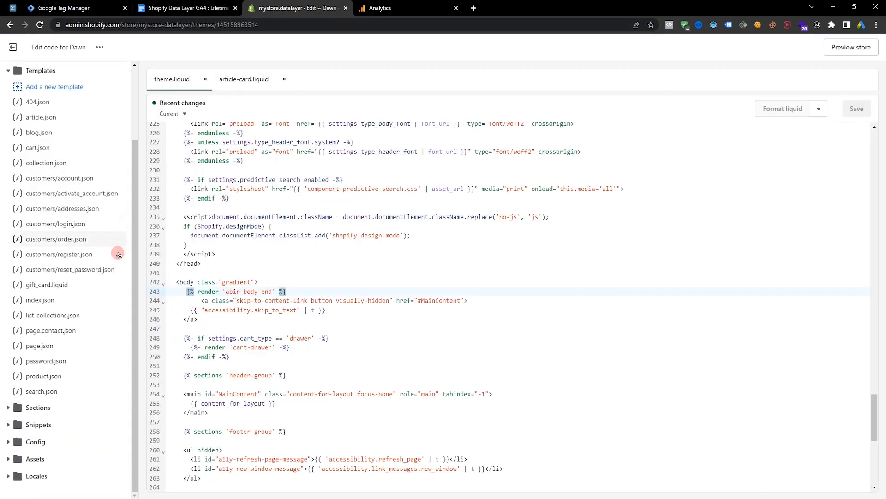
left_click(40, 426)
scroll(42, 312, "down", 3)
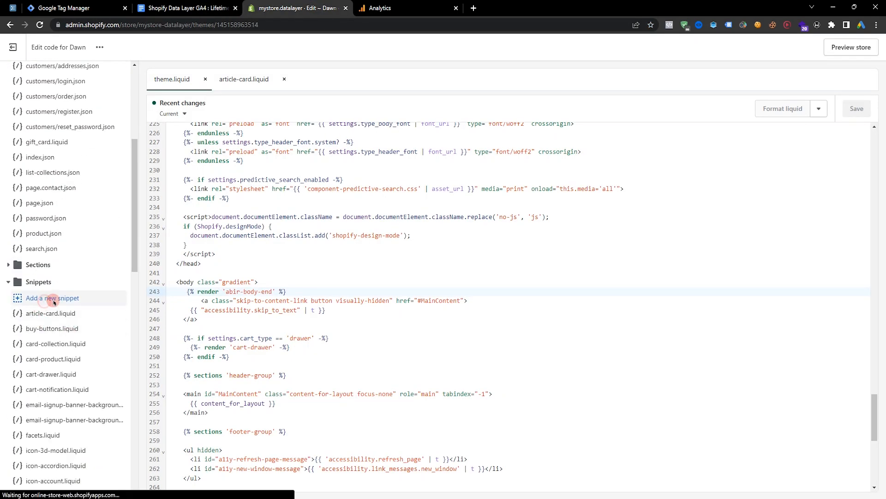
left_click(49, 298)
key("ctrl+v")
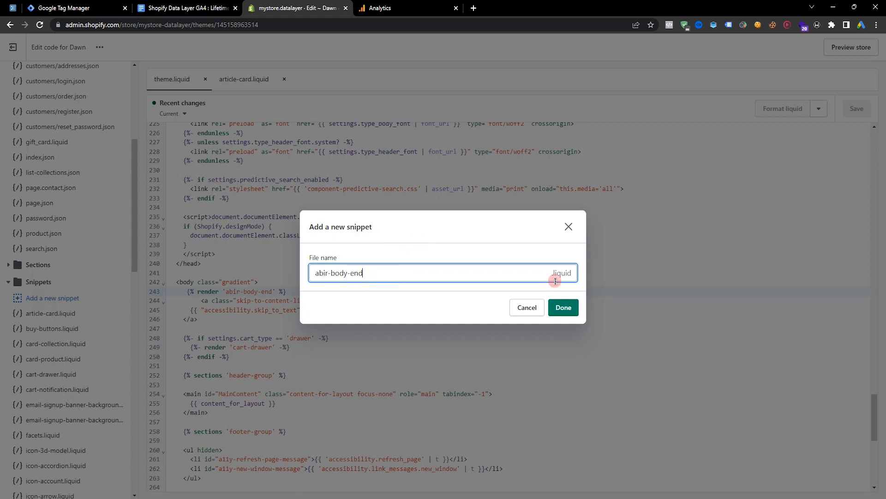
left_click(563, 306)
Copy the entire script code from the guide's Step-3 box and paste it into the abir-body-end.liquid snippet.
left_click(186, 8)
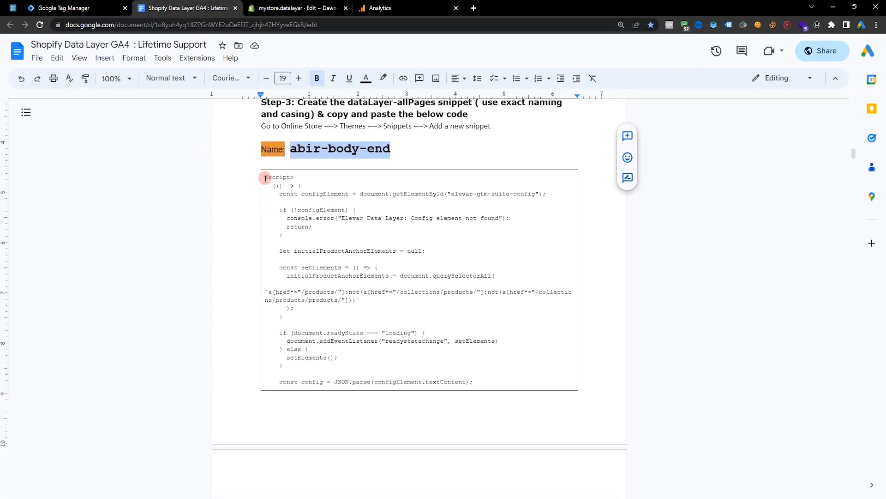
left_click_drag(266, 179, 477, 290)
scroll(476, 291, "down", 20)
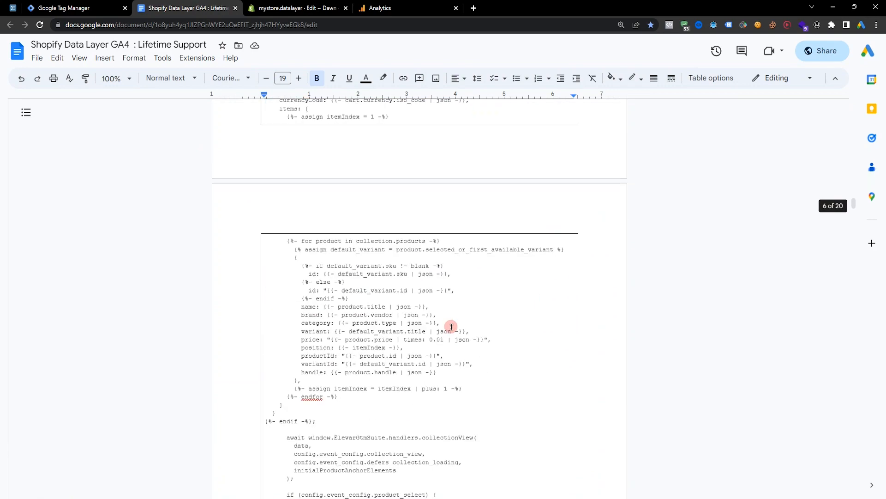
scroll(443, 327, "down", 20)
left_click_drag(443, 327, 421, 221)
right_click(392, 196)
left_click(429, 165)
scroll(541, 269, "up", 10)
left_click(301, 8)
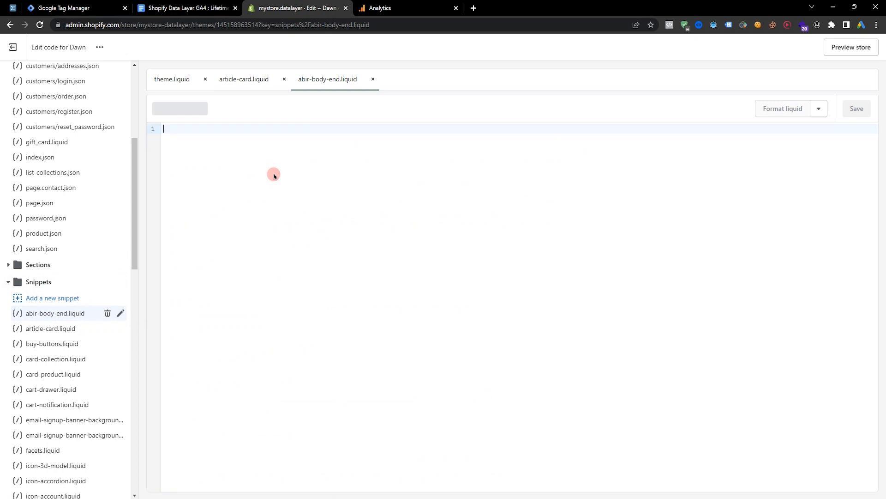
key("ctrl+v")
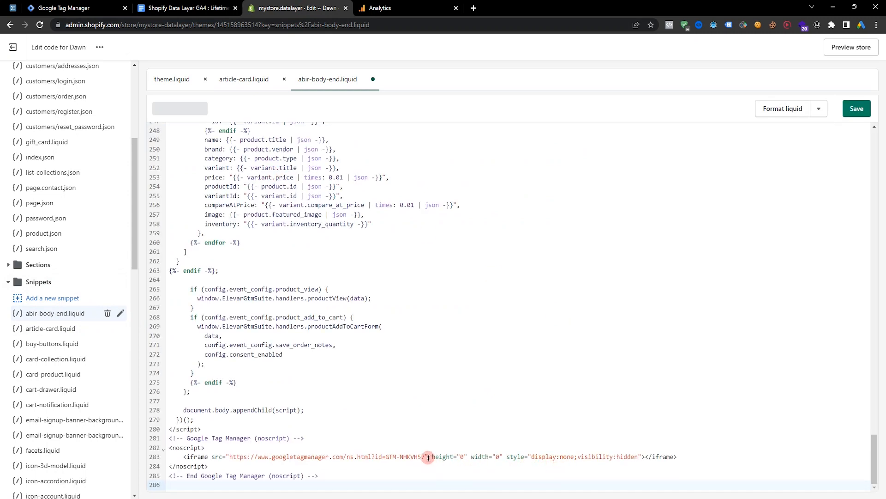
Copy the container ID GTM-NVBB2Q8 from the Install Google Tag Manager code for use in the abir-body-end snippet.
left_click_drag(414, 457, 397, 458)
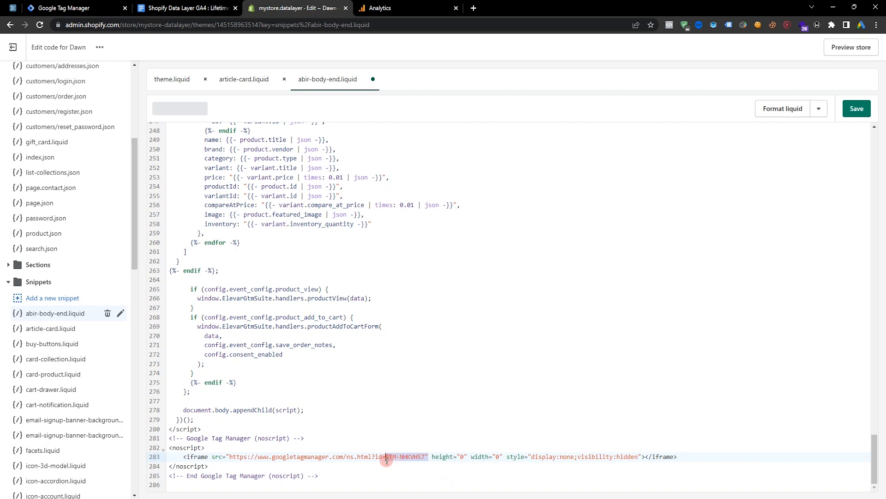
left_click(69, 8)
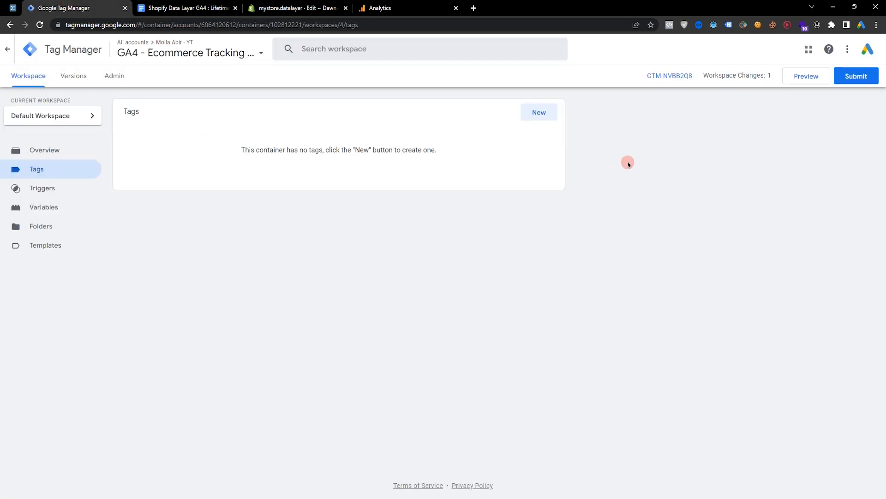
left_click(676, 76)
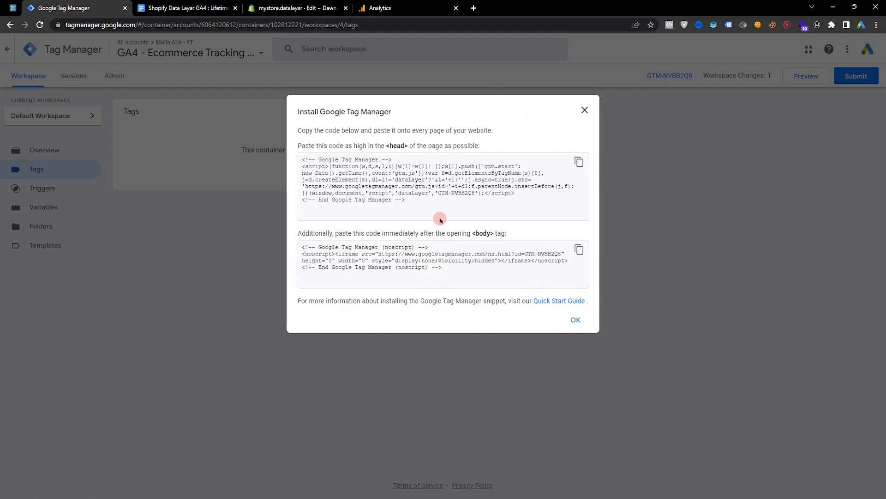
left_click_drag(438, 195, 476, 194)
right_click(469, 194)
left_click(535, 200)
Replace the GTM ID in the noscript iframe of abir-body-end.liquid with GTM-NVBB2Q8.
left_click(298, 8)
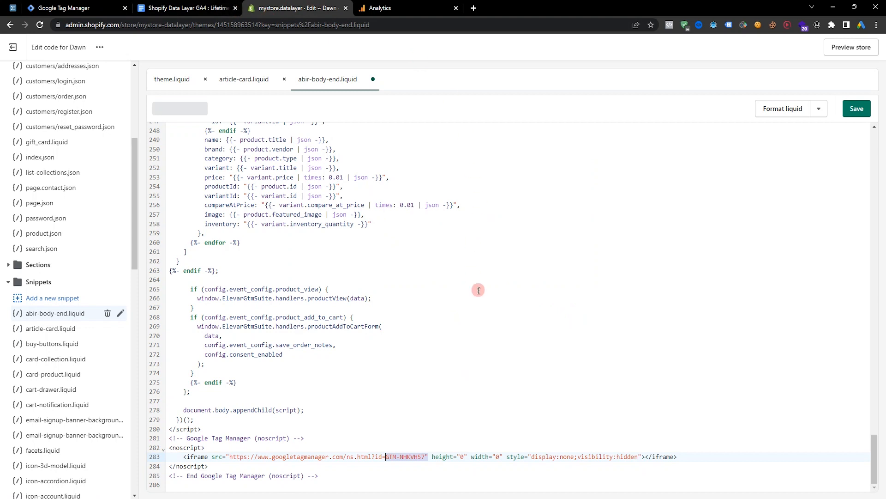
triple_click(425, 456)
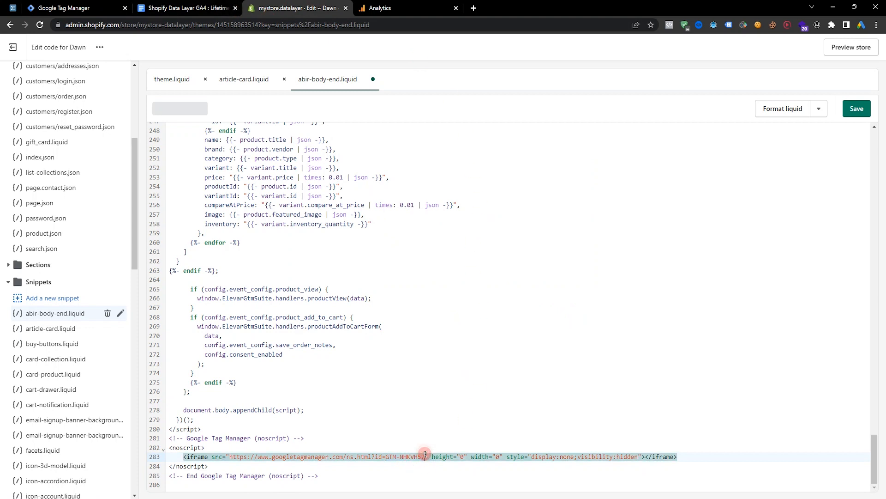
left_click_drag(425, 456, 400, 455)
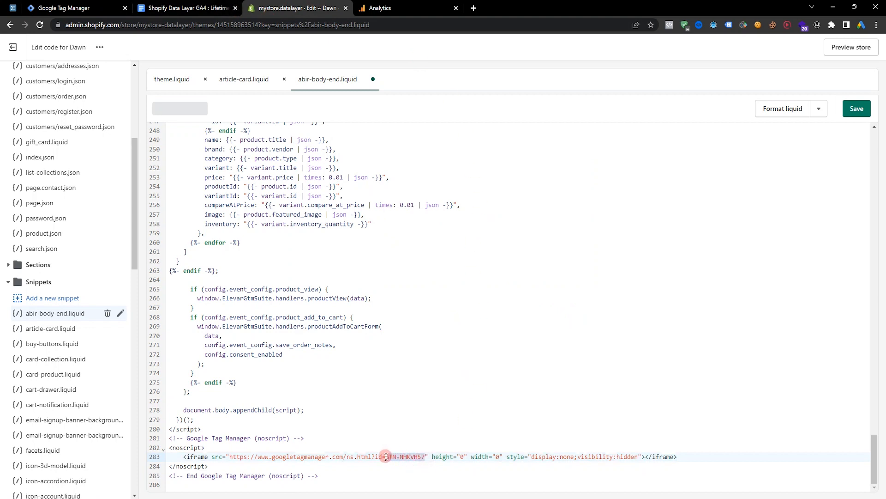
key("ctrl+v")
Save the abir-body-end snippet with the updated container ID.
left_click(183, 2)
scroll(688, 340, "down", 10)
scroll(570, 297, "up", 3)
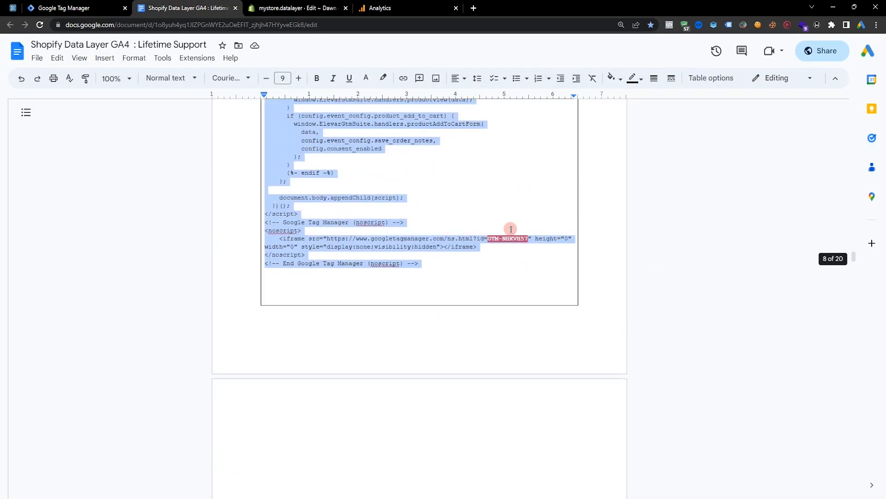
scroll(613, 332, "up", 3)
scroll(613, 318, "down", 9)
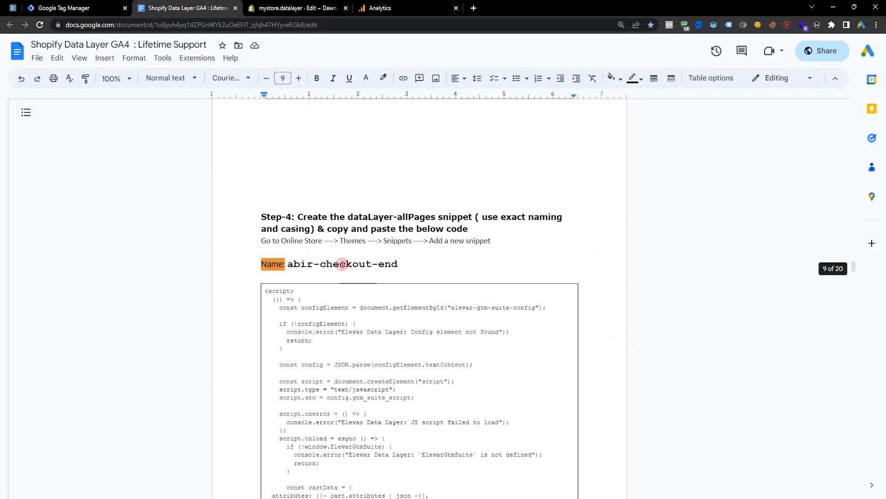
left_click(298, 8)
left_click(421, 457)
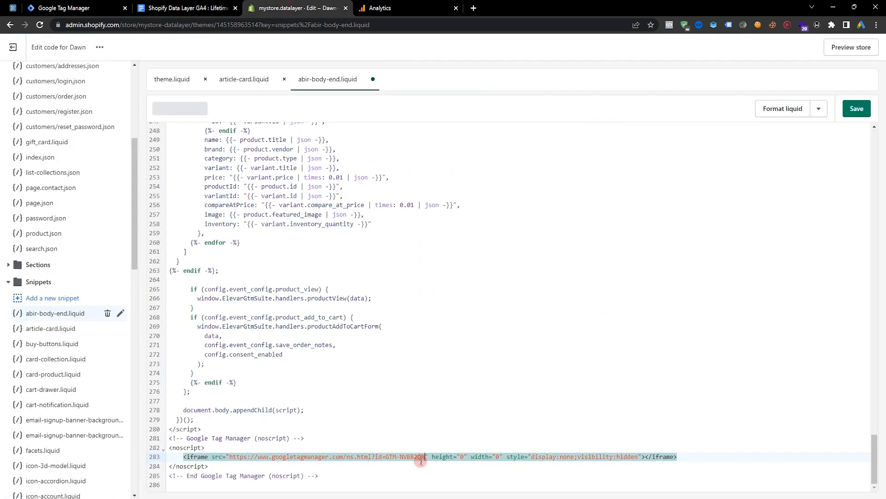
left_click(857, 108)
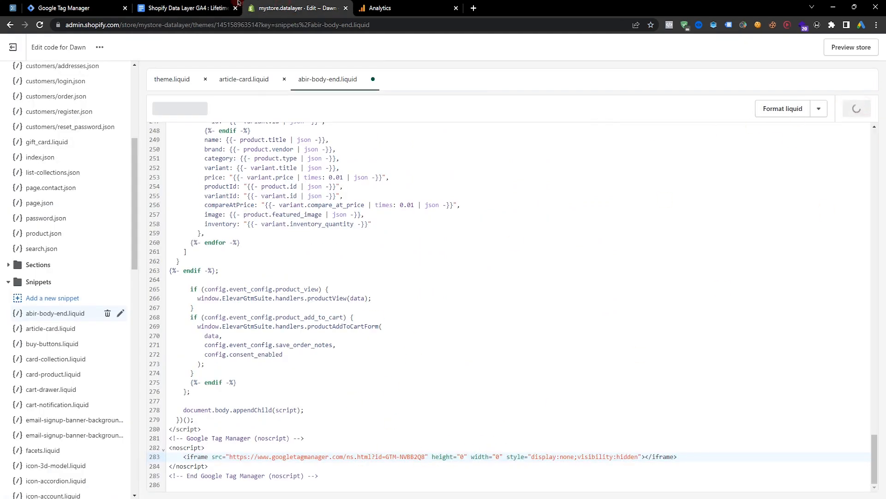
Copy the snippet name abir-checkout-end from Step-4 of the guide.
left_click(210, 13)
scroll(404, 190, "down", 2)
left_click_drag(287, 170, 398, 170)
Add a new theme snippet named abir-checkout-end.
left_click(298, 8)
left_click(48, 301)
key("ctrl+v")
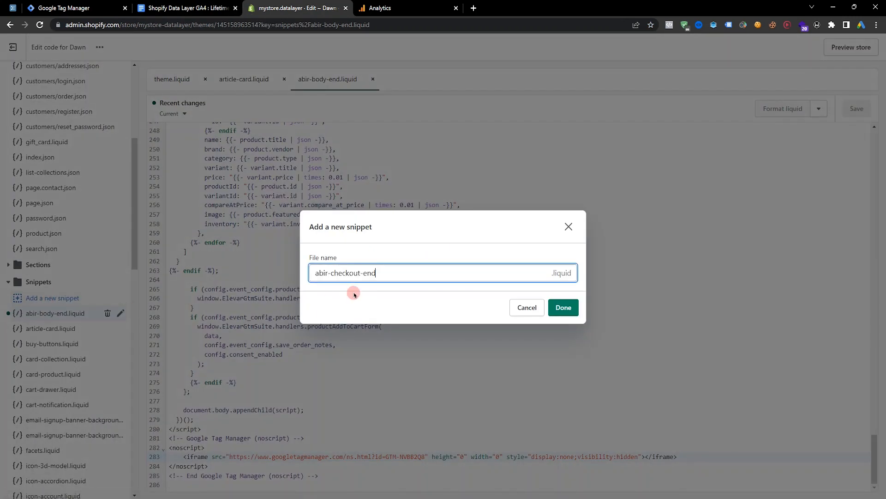
left_click(564, 308)
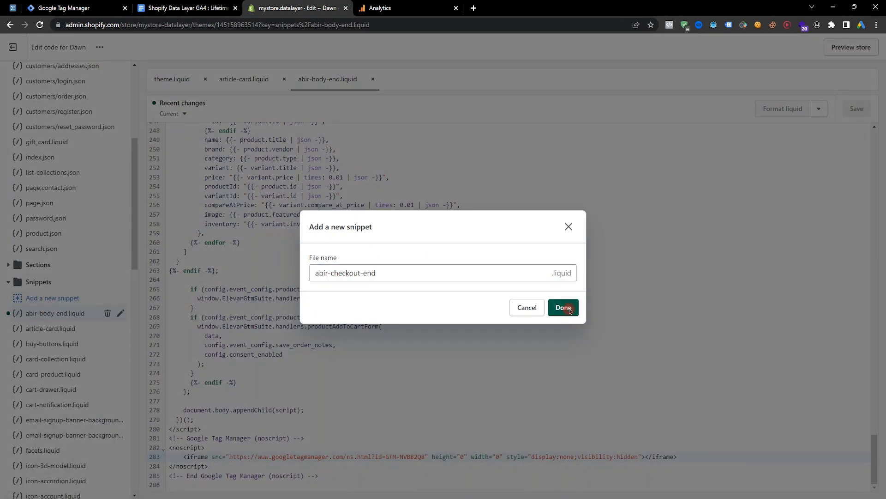
Copy the entire script code from the guide's Step-4 box and paste it into the abir-checkout-end.liquid snippet.
left_click(233, 11)
scroll(579, 380, "up", 4)
scroll(521, 356, "down", 6)
left_click_drag(854, 371, 857, 266)
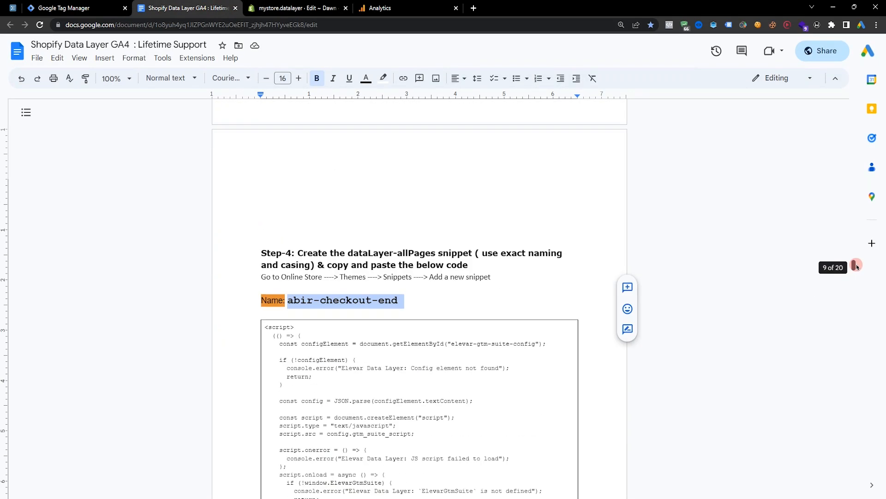
left_click(509, 371)
left_click(266, 326)
scroll(425, 377, "down", 15)
left_click_drag(337, 368, 421, 278)
scroll(425, 418, "down", 20)
scroll(448, 374, "down", 6)
right_click(417, 272)
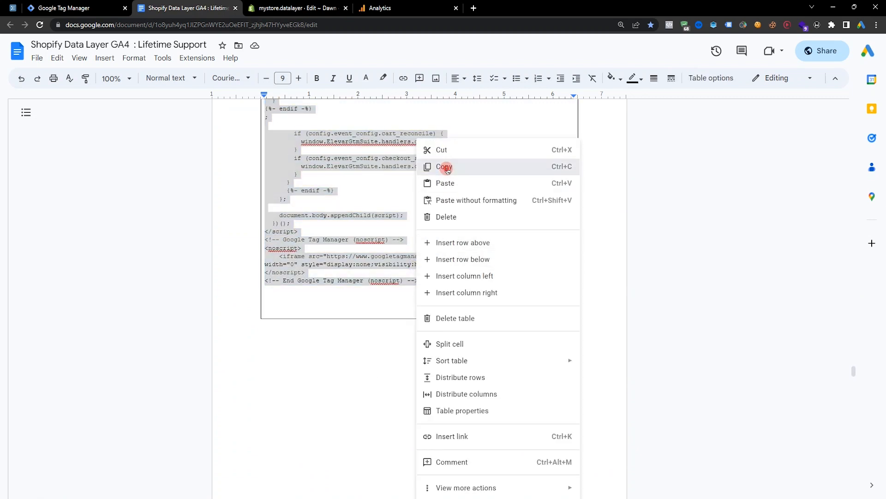
left_click(444, 167)
left_click(296, 8)
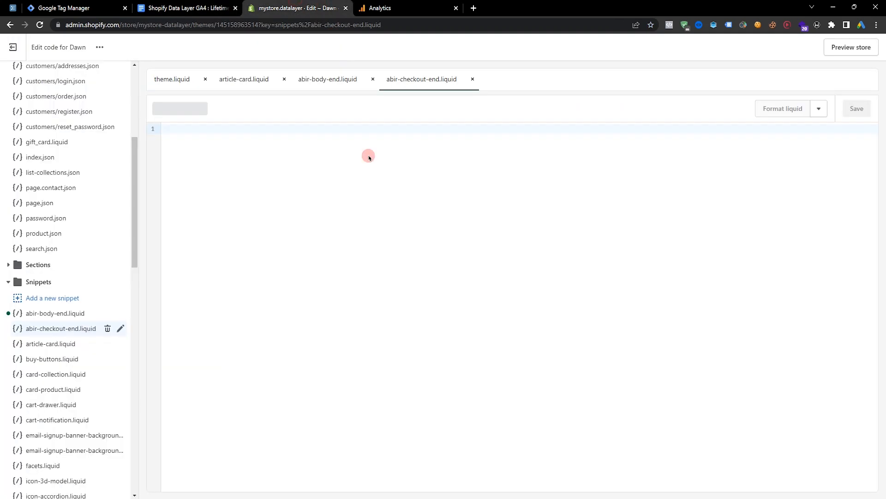
left_click(322, 229)
key("ctrl+v")
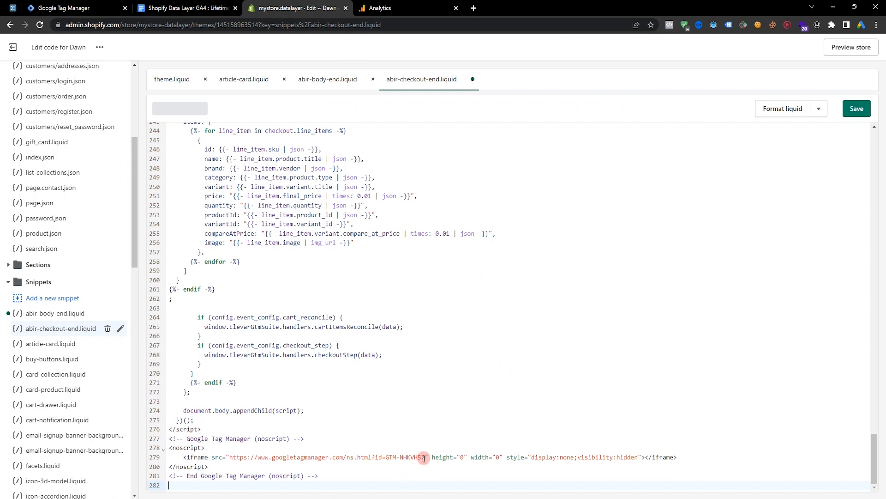
Replace the GTM ID in abir-checkout-end's noscript iframe with GTM-NVBB2Q8 and save the snippet.
left_click_drag(425, 458, 387, 457)
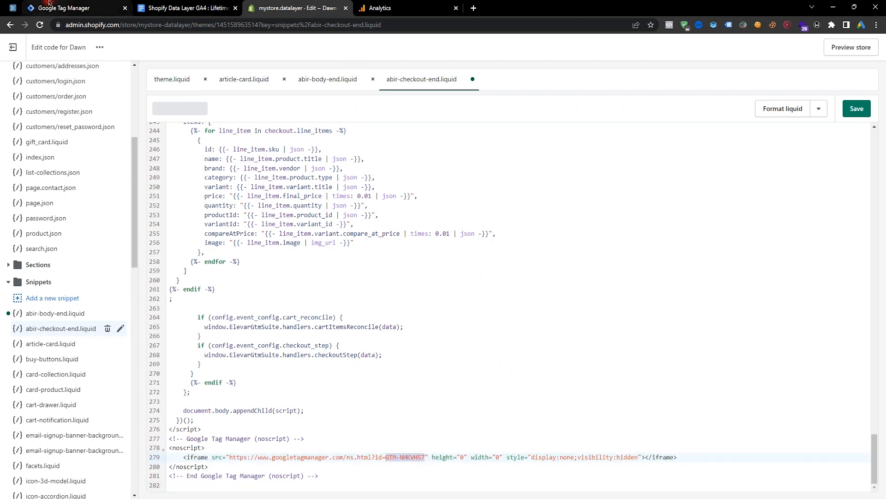
left_click(64, 7)
right_click(462, 195)
left_click(484, 201)
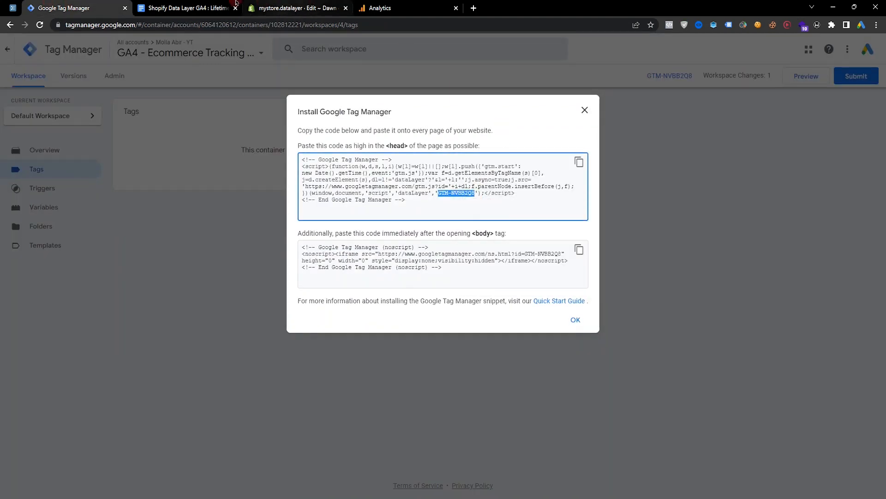
key("ctrl+Tab")
key("ctrl+Tab")
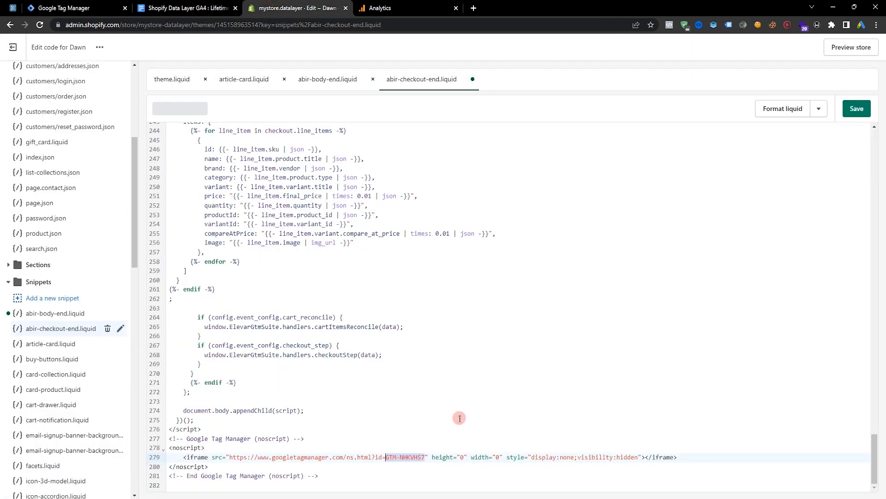
key("ctrl+v")
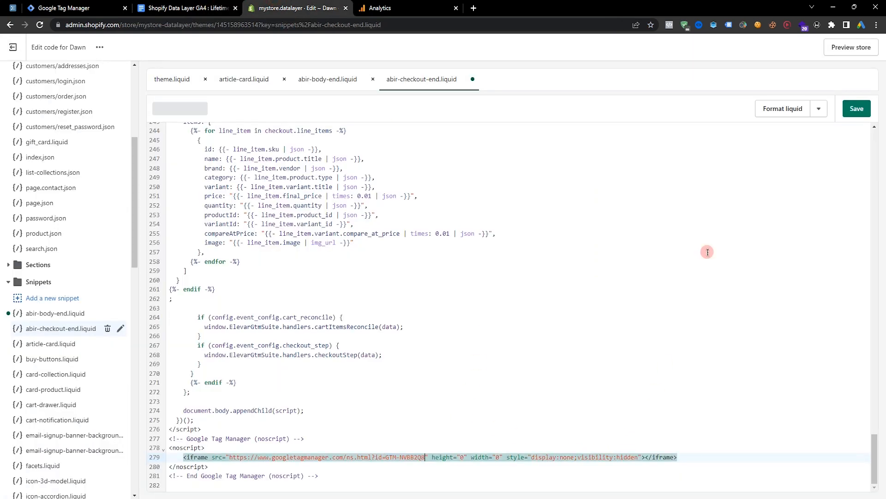
left_click(857, 110)
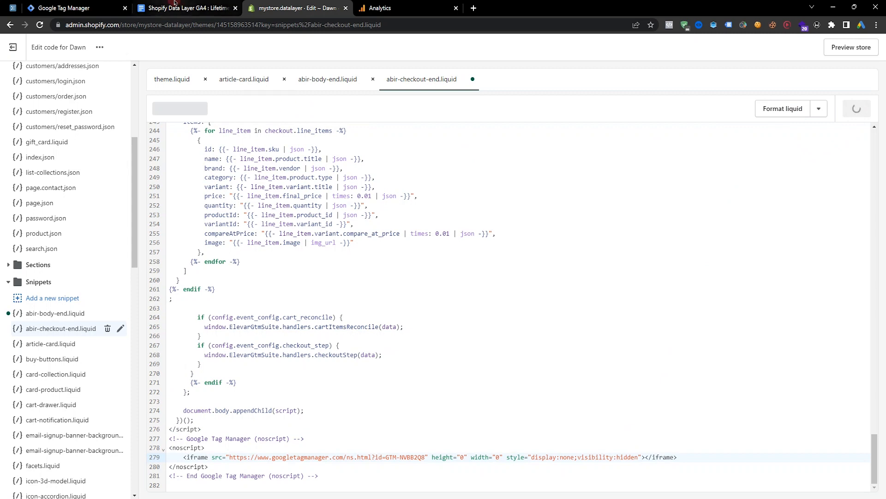
Copy the snippet name abir-head from Step-05 of the guide.
left_click(185, 8)
scroll(535, 330, "down", 5)
scroll(526, 335, "down", 1)
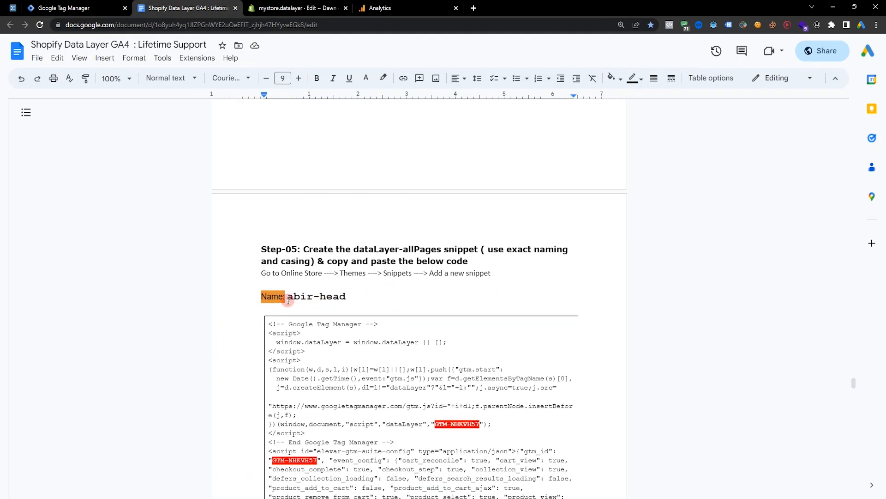
left_click_drag(288, 298, 345, 297)
right_click(336, 297)
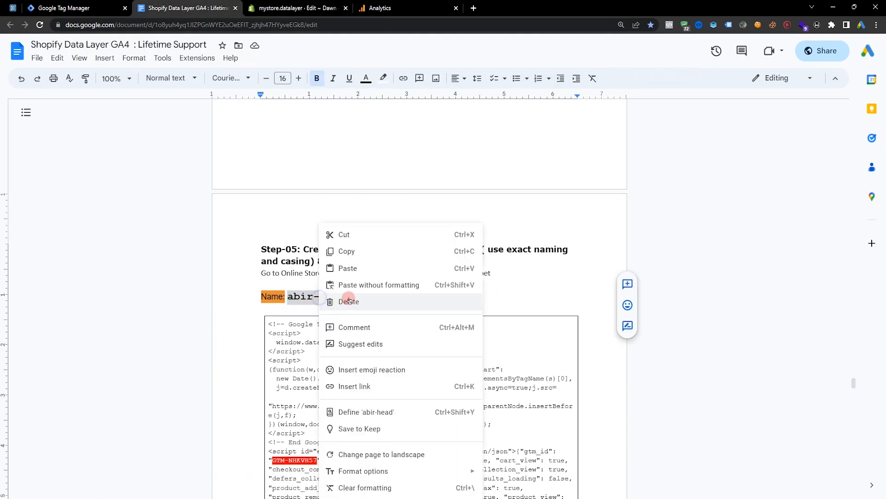
left_click(352, 250)
Add a new theme snippet named abir-head.
scroll(279, 159, "down", 1)
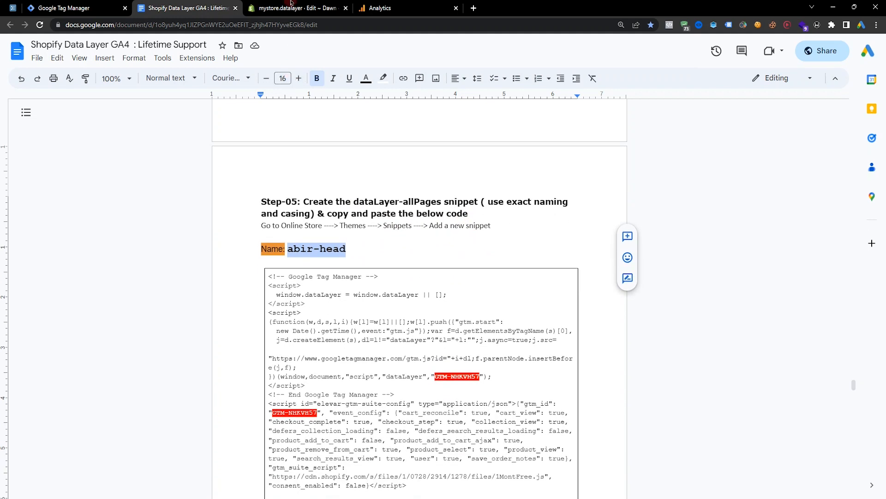
left_click(296, 8)
left_click(77, 296)
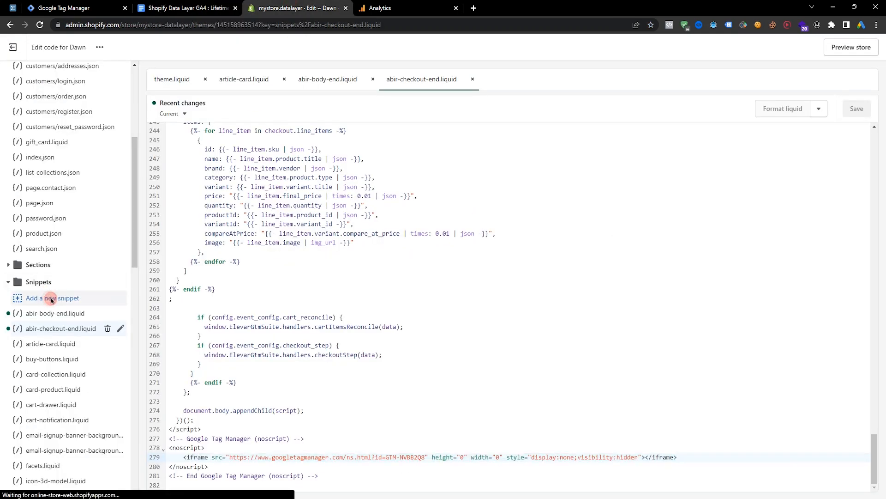
left_click(383, 273)
key("ctrl+v")
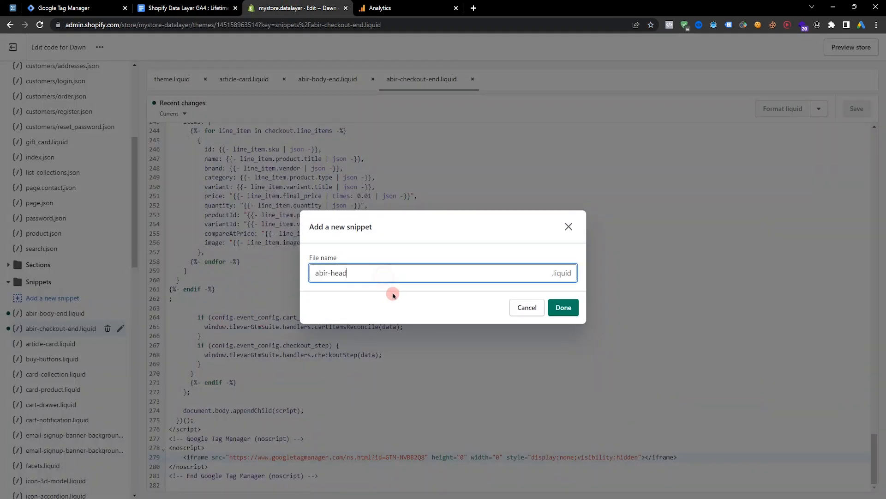
left_click(564, 307)
Copy the entire code from the guide's Step-05 box and paste it into the abir-head.liquid snippet.
left_click(210, 14)
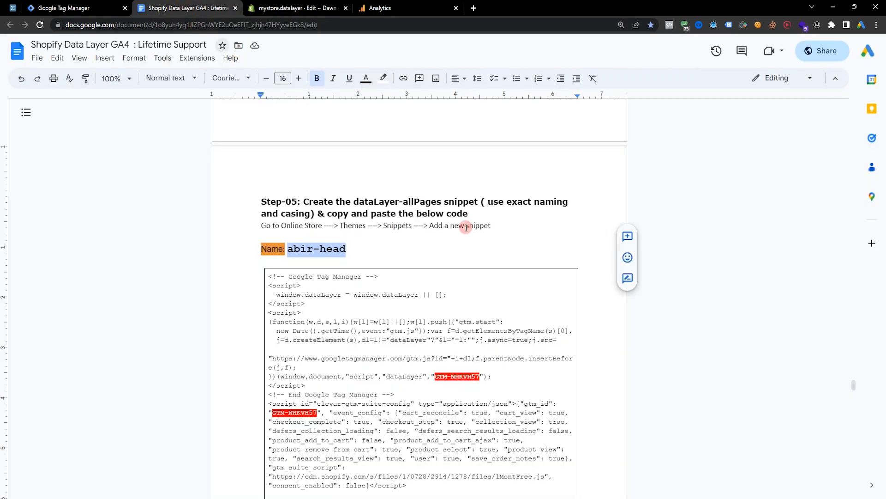
left_click_drag(269, 134, 437, 348)
left_click(272, 6)
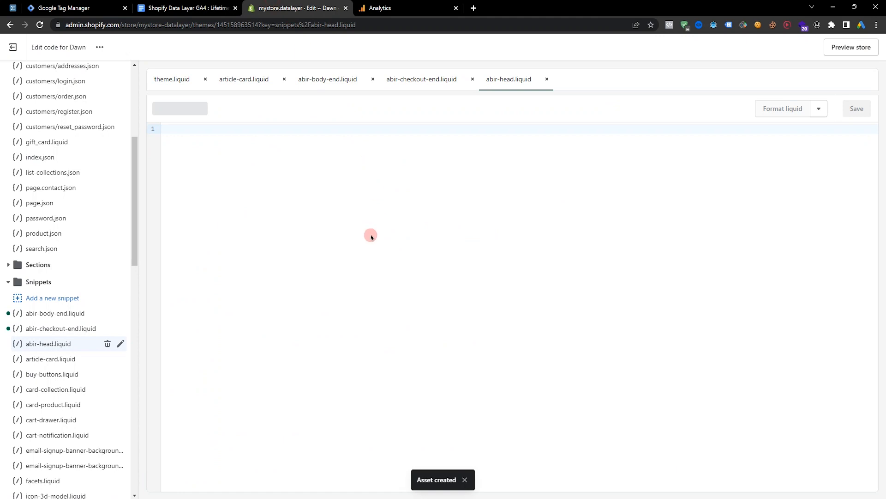
key("ctrl+v")
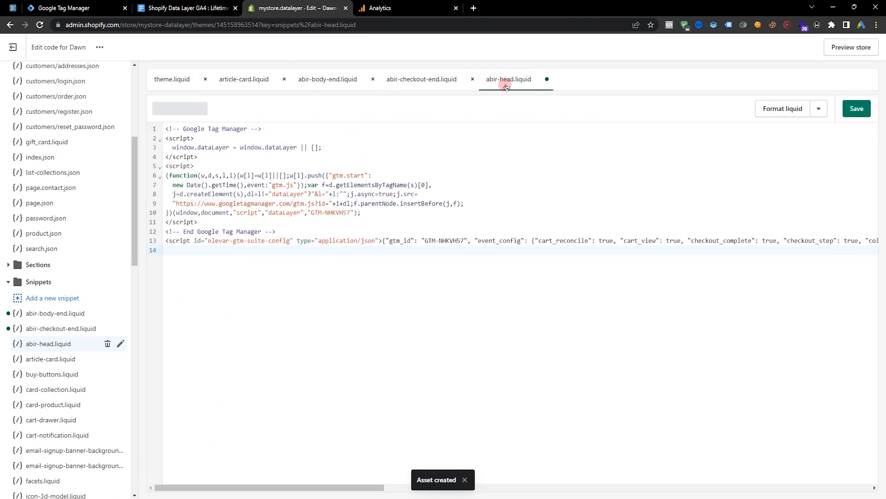
Set both container IDs in abir-head.liquid to GTM-NVBB2Q8 and save before leaving the theme code editor.
left_click(194, 8)
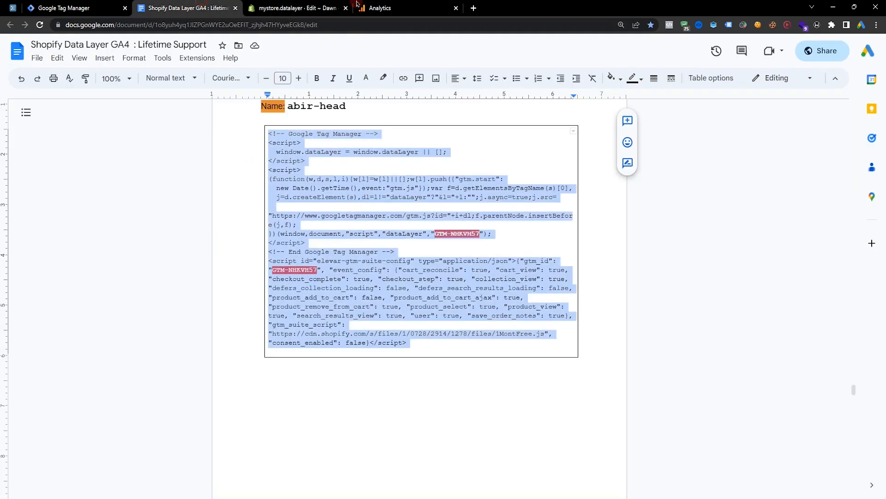
right_click(464, 192)
left_click(480, 196)
key("ctrl+3")
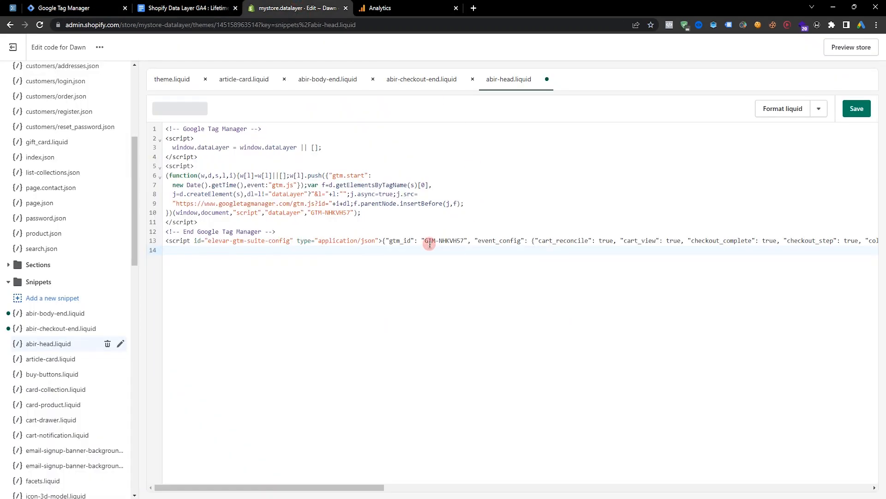
left_click_drag(425, 242, 460, 241)
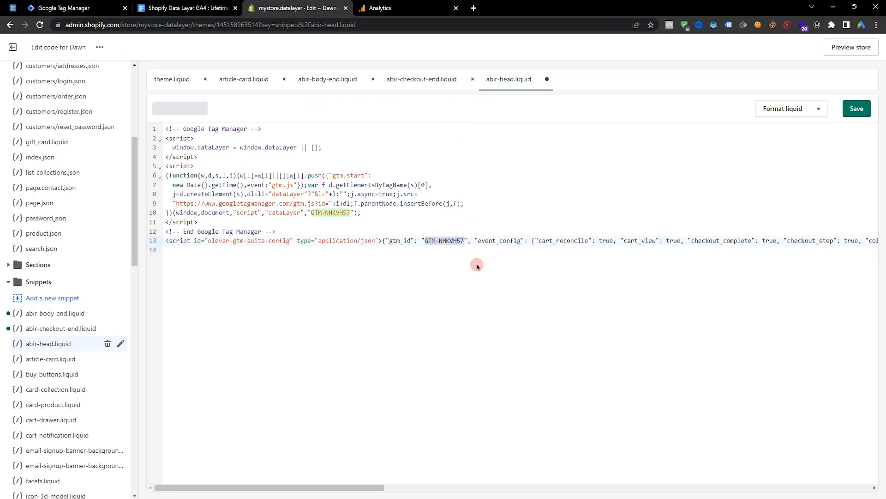
key("ctrl+v")
left_click_drag(312, 214, 345, 213)
key("ctrl+v")
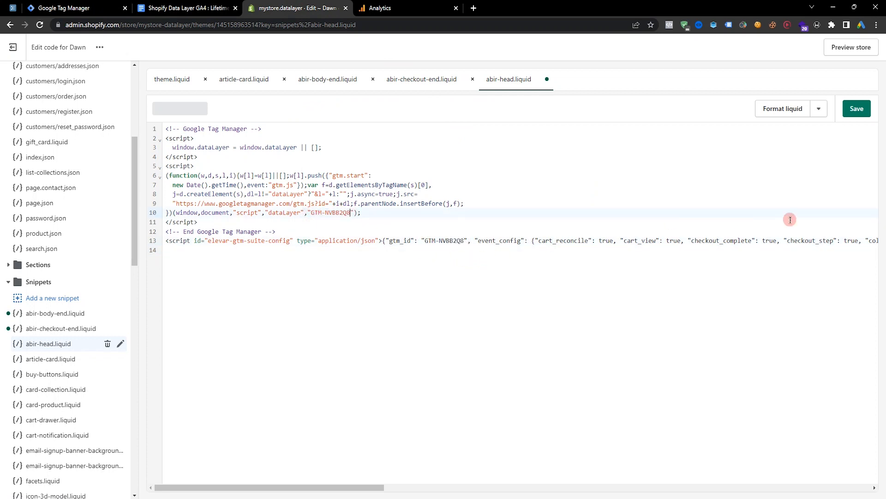
left_click(857, 109)
scroll(92, 323, "up", 2)
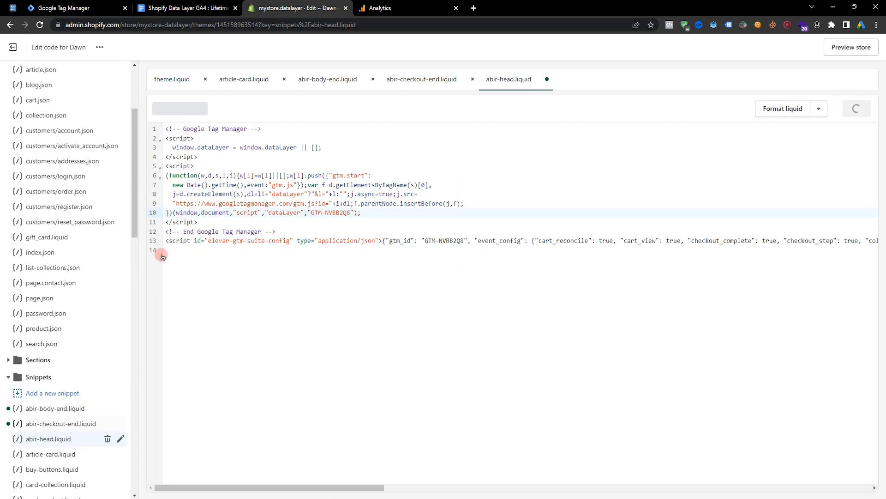
left_click(14, 48)
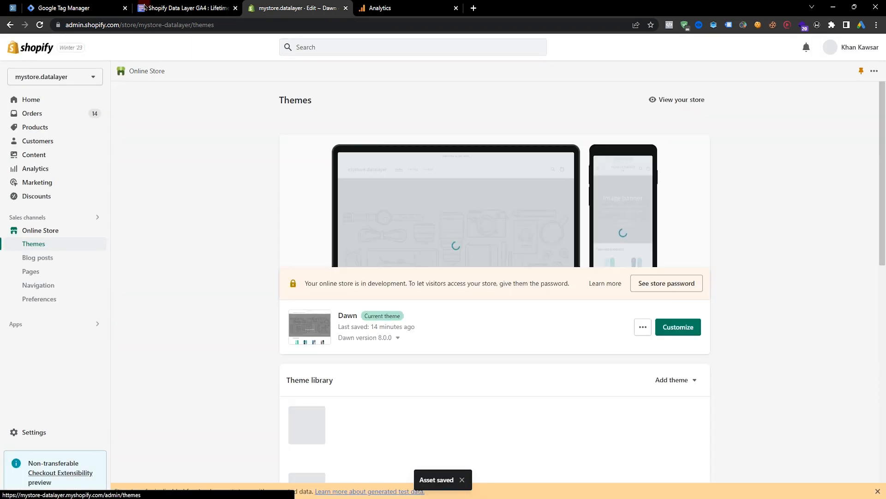
Copy the entire Step-06 code box from the guide document.
left_click(152, 7)
scroll(389, 231, "down", 15)
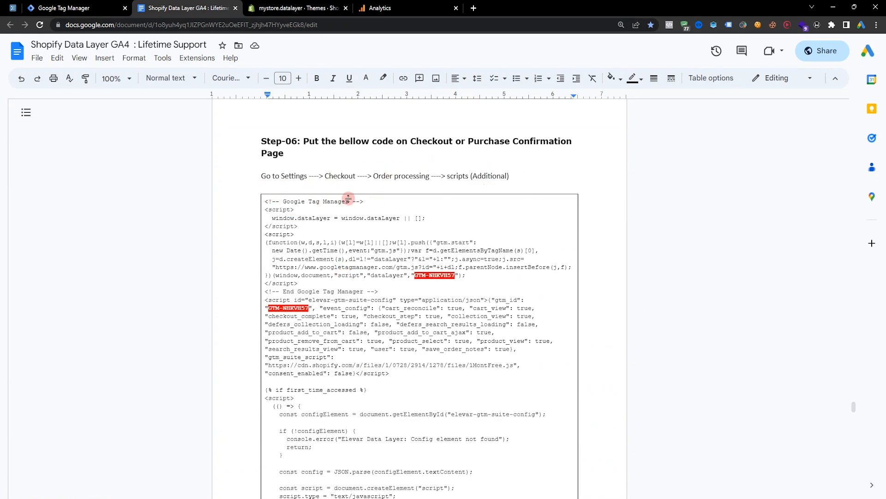
left_click_drag(264, 202, 425, 295)
scroll(445, 406, "down", 20)
scroll(434, 366, "down", 15)
scroll(439, 347, "up", 3)
right_click(425, 296)
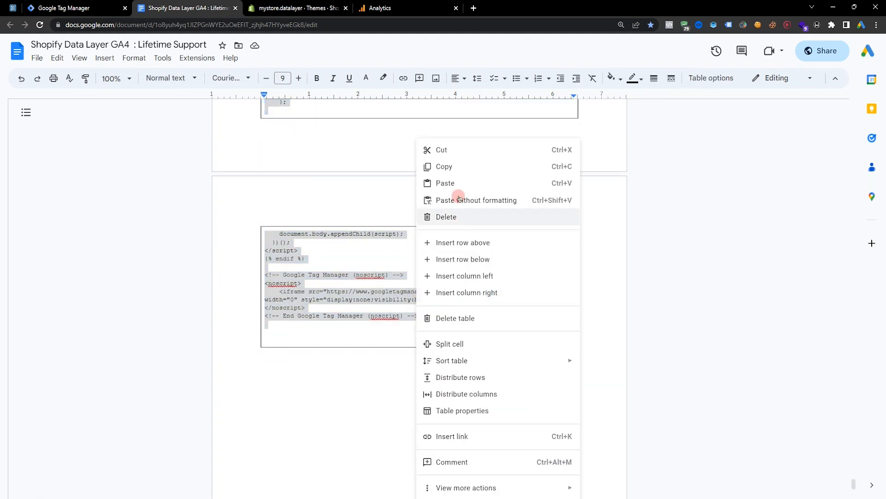
left_click(457, 166)
In the Checkout and accounts settings, replace the Order status page additional scripts with the copied code.
left_click(295, 8)
left_click(46, 430)
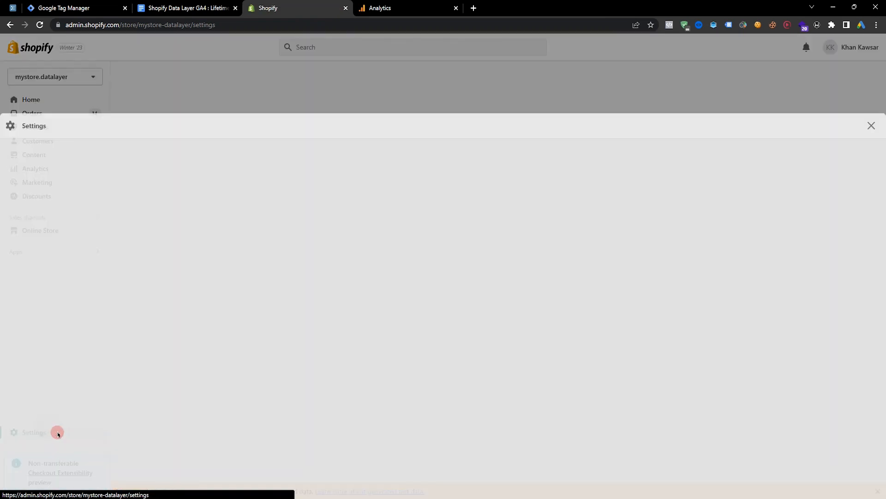
left_click(204, 231)
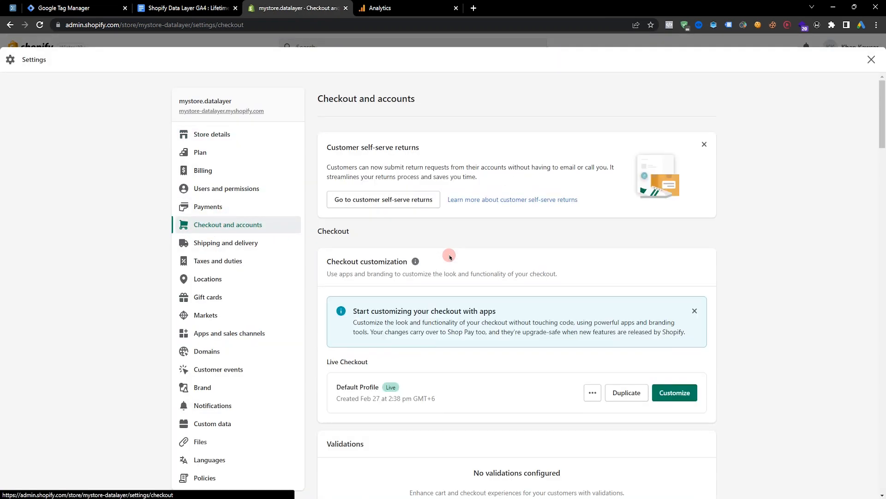
scroll(452, 258, "down", 20)
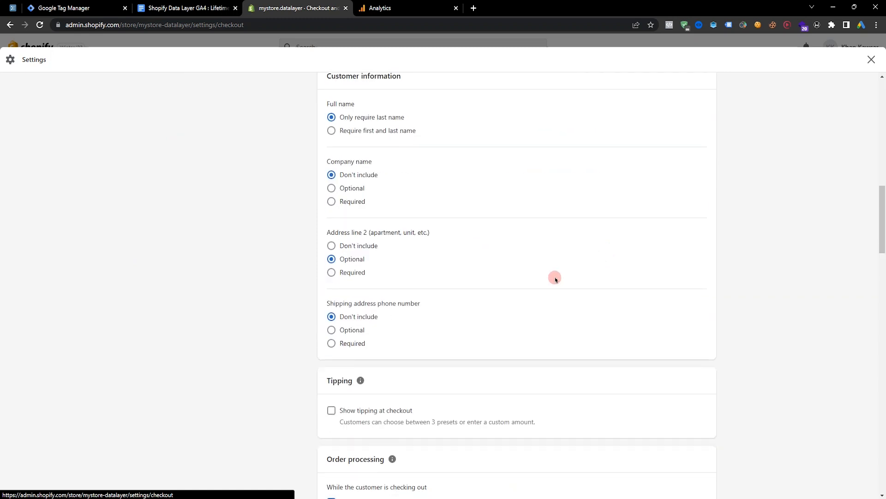
scroll(459, 317, "down", 10)
left_click(424, 191)
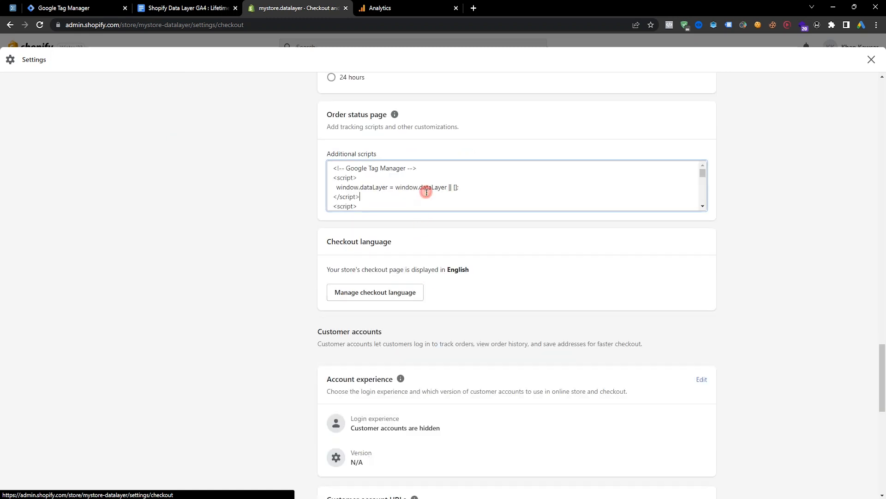
key("ctrl+a")
key("BackSpace")
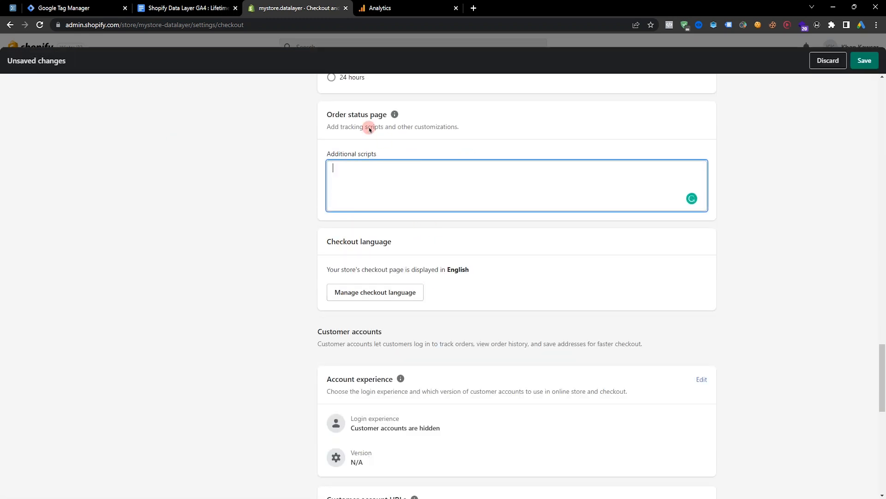
scroll(389, 302, "up", 2)
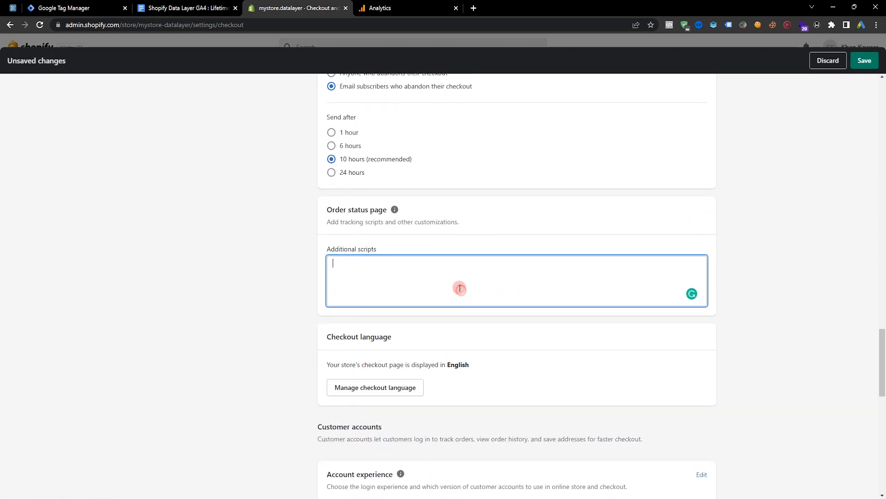
left_click(233, 14)
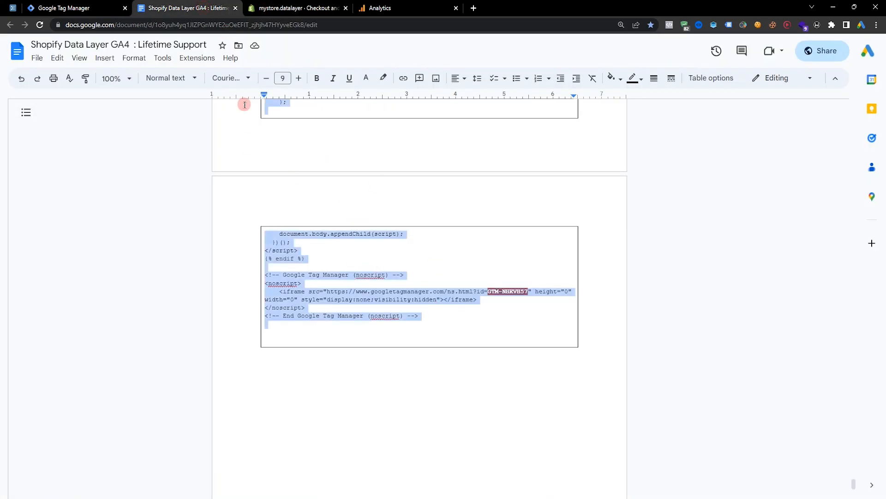
left_click(292, 8)
key("ctrl+v")
Copy the container ID GTM-NVBB2Q8 from Tag Manager and paste it over the ID in the noscript iframe line.
scroll(518, 294, "up", 1)
left_click_drag(563, 301, 524, 257)
left_click(521, 292)
left_click(566, 292, "shift")
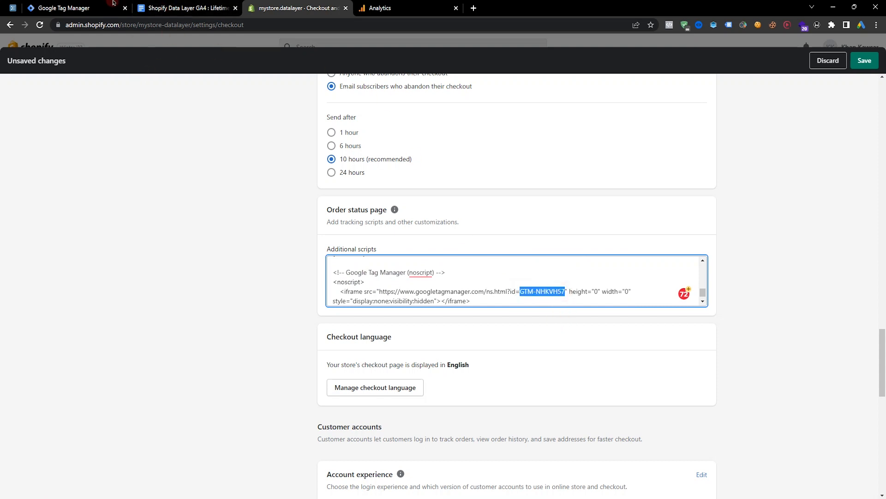
left_click(74, 8)
right_click(461, 199)
left_click(475, 204)
left_click(200, 4)
left_click(266, 2)
key("ctrl+v")
Replace the container IDs in the head script and the gtm_id config with GTM-NVBB2Q8, then save the settings.
left_click_drag(705, 296, 702, 263)
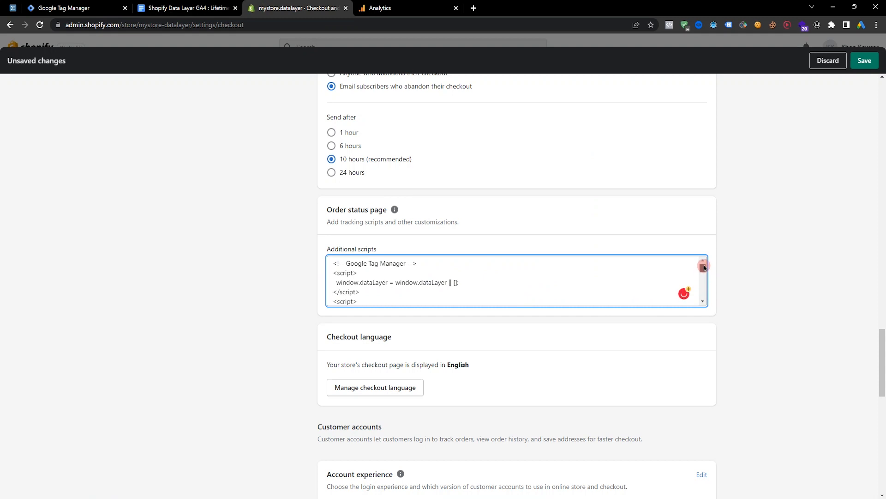
scroll(600, 279, "down", 1)
scroll(600, 279, "down", 1)
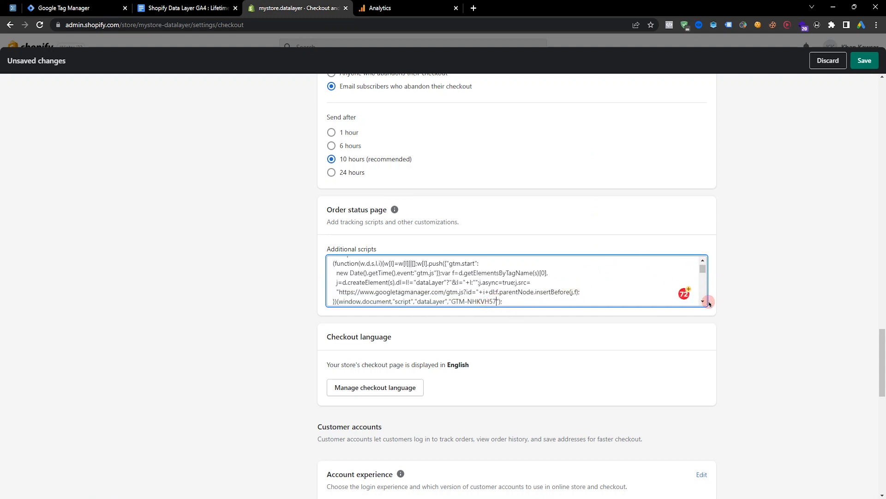
scroll(600, 291, "down", 2)
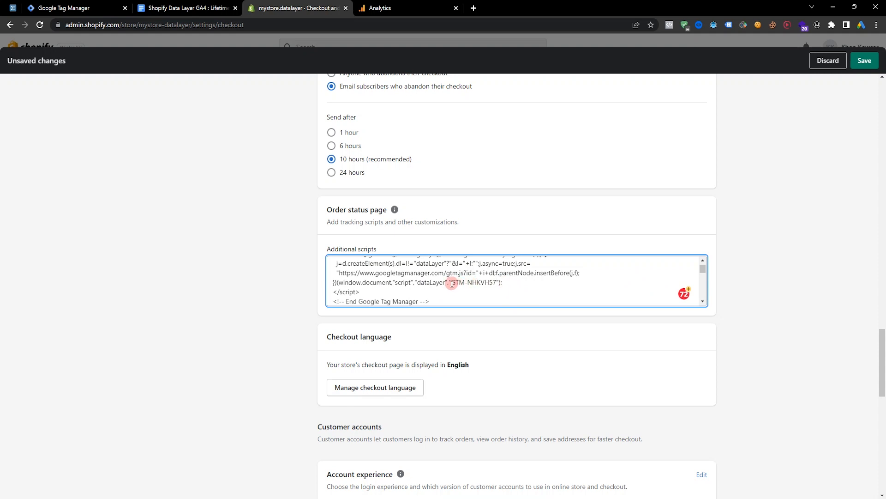
left_click_drag(451, 283, 496, 282)
key("ctrl+v")
scroll(556, 282, "down", 4)
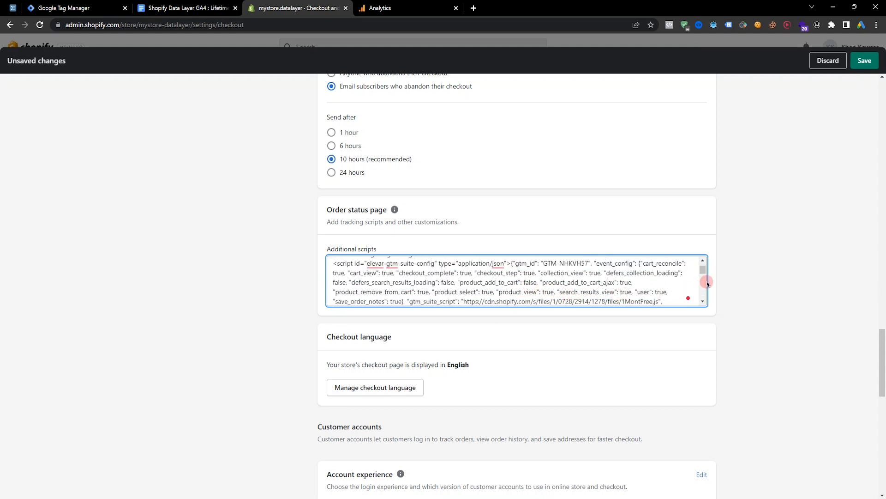
left_click(703, 261)
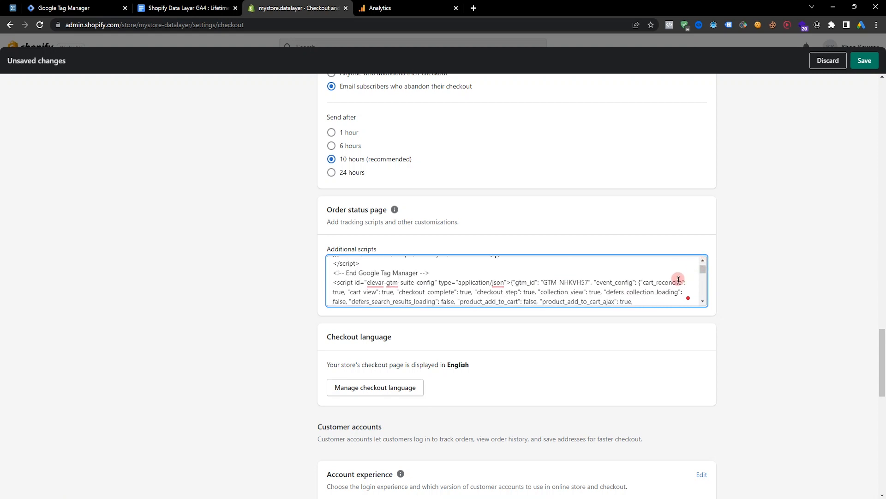
left_click(589, 281)
left_click(546, 282, "shift")
key("ctrl+v")
left_click(859, 61)
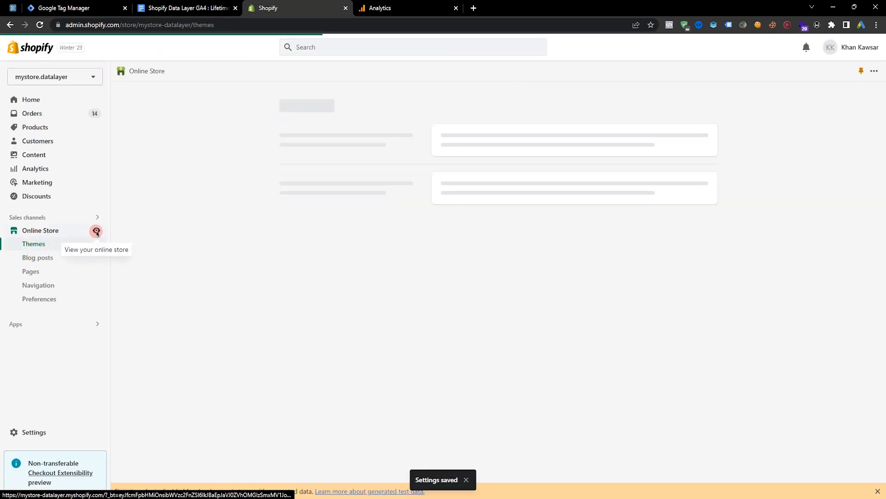
Open the online store and go to The 3p Fulfilled Snowboard product page.
left_click(94, 231)
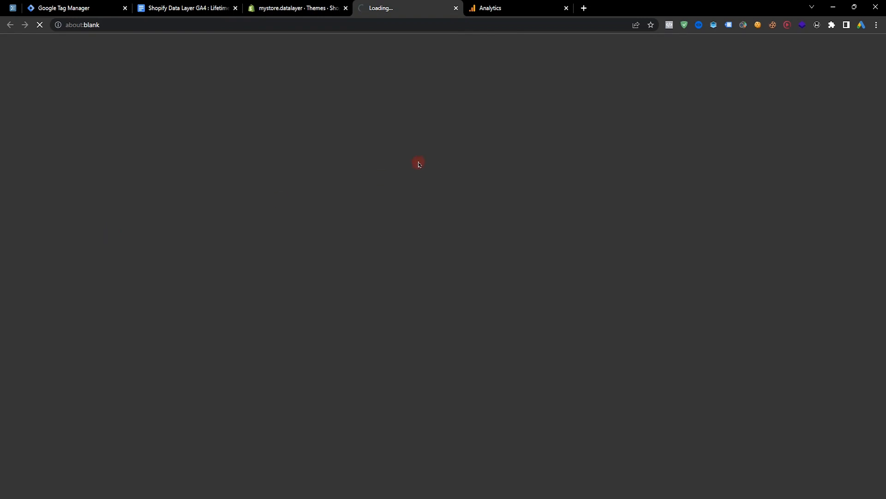
scroll(485, 168, "down", 6)
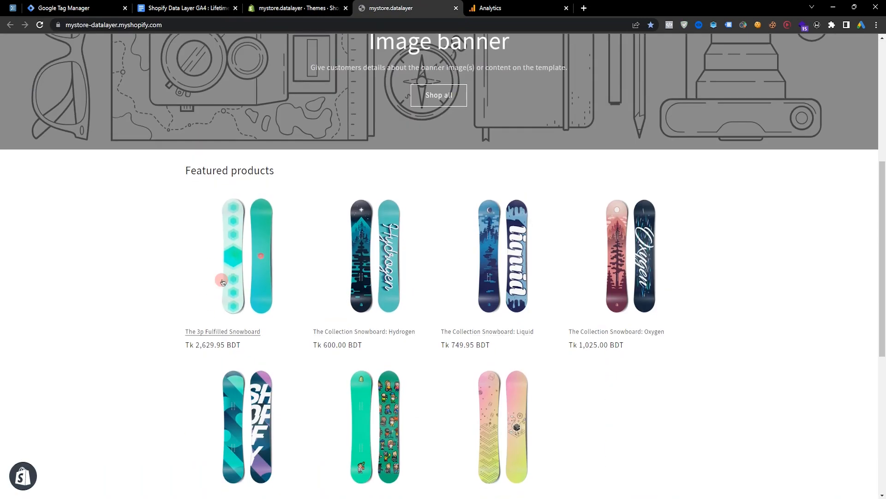
left_click(222, 285)
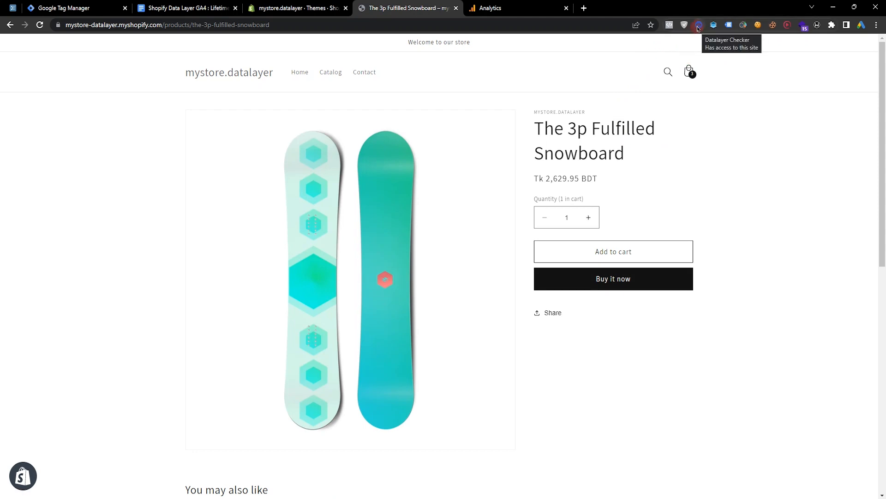
Examine the abir_view_item event details in the Datalayer Checker extension.
left_click(698, 25)
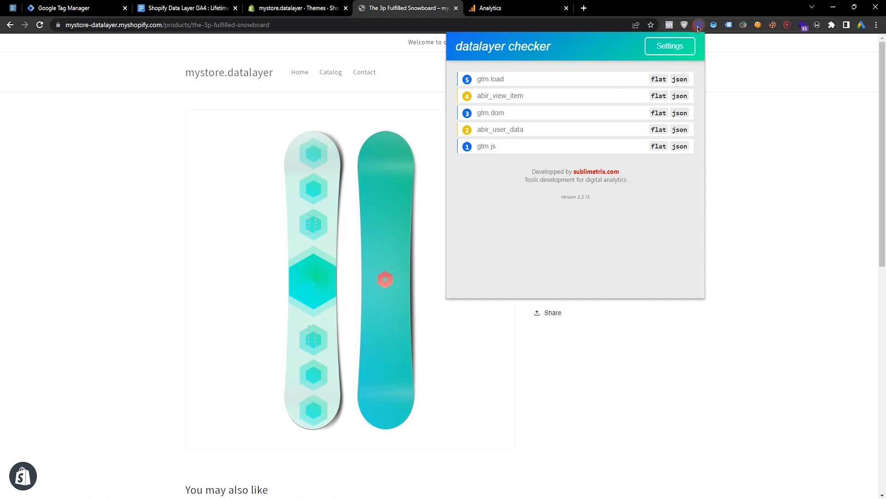
left_click(510, 101)
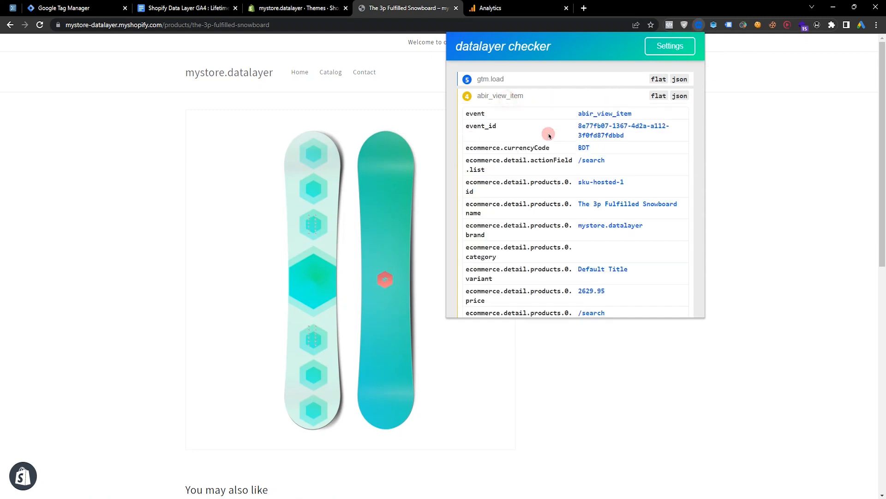
scroll(603, 207, "down", 6)
scroll(608, 239, "down", 3)
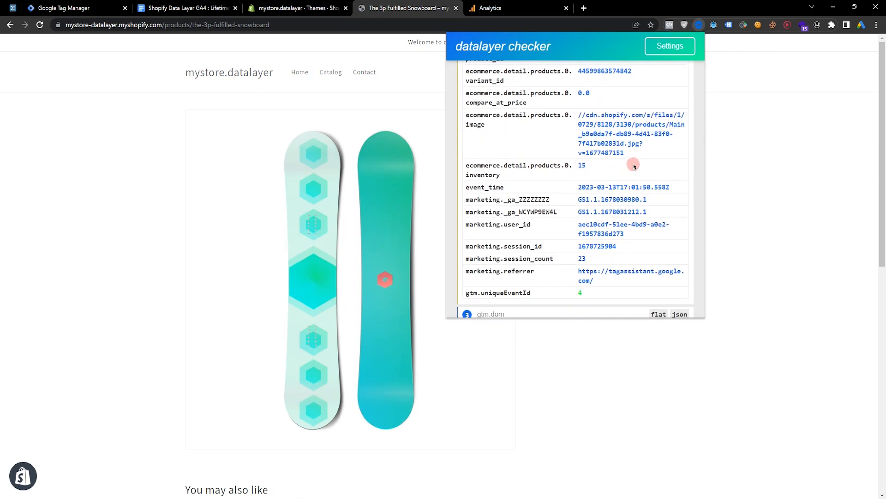
scroll(612, 253, "up", 10)
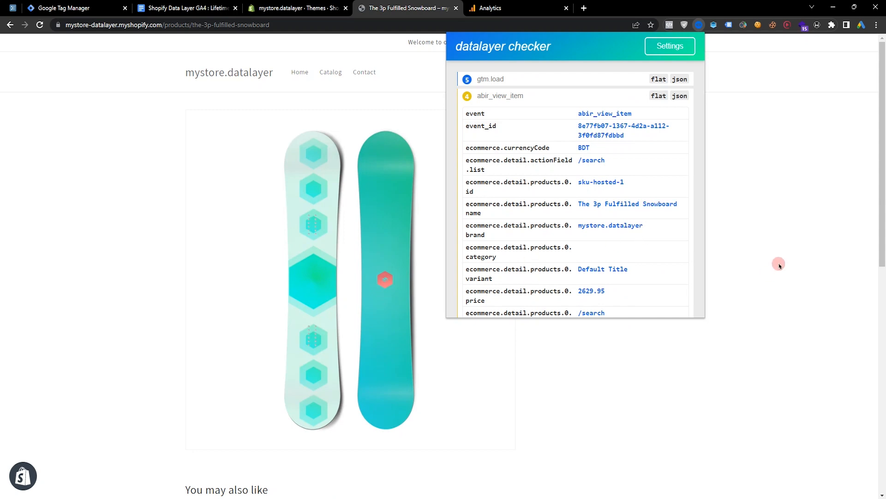
left_click(780, 263)
Add the snowboard to the cart and review the resulting data layer events in Datalayer Checker.
scroll(692, 300, "down", 6)
scroll(639, 245, "up", 4)
left_click(608, 195)
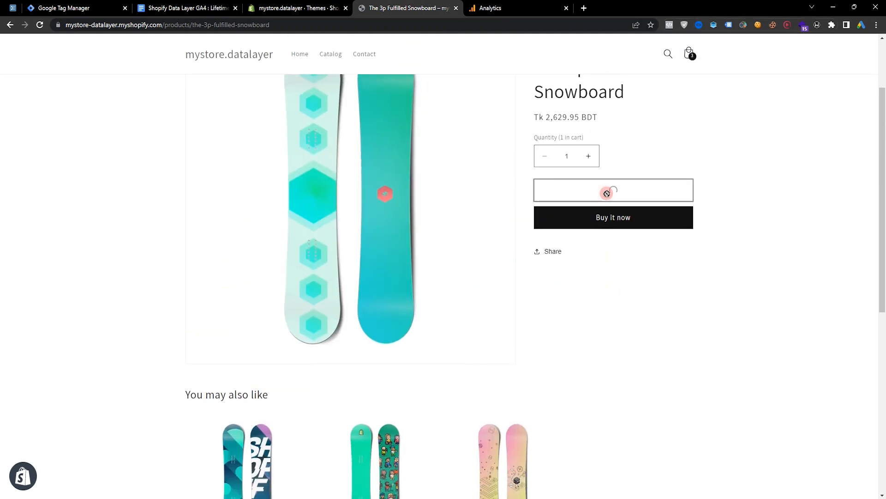
left_click(698, 26)
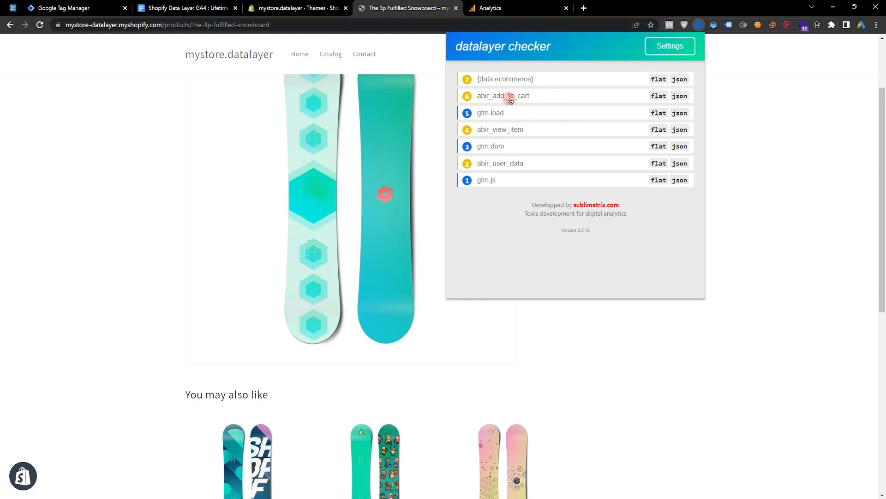
left_click(775, 119)
Open the cart and remove The Collection Snowboard: Hydrogen.
left_click(617, 195)
left_click(600, 180)
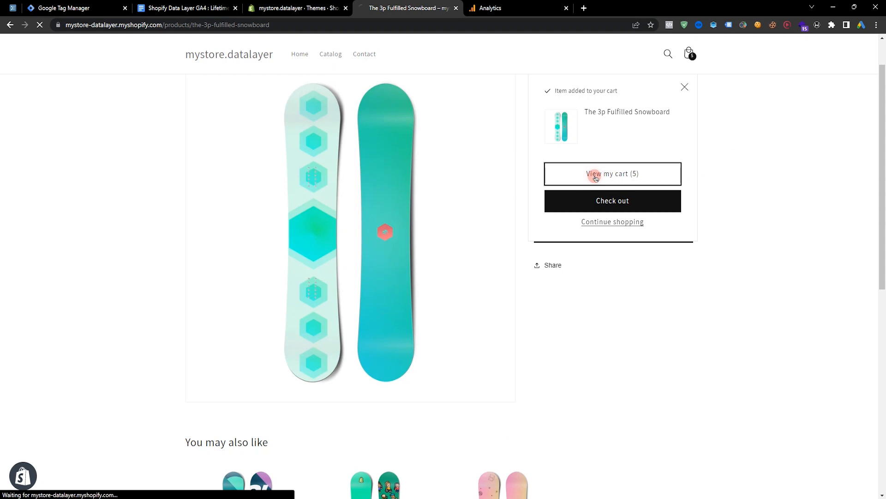
left_click(598, 218)
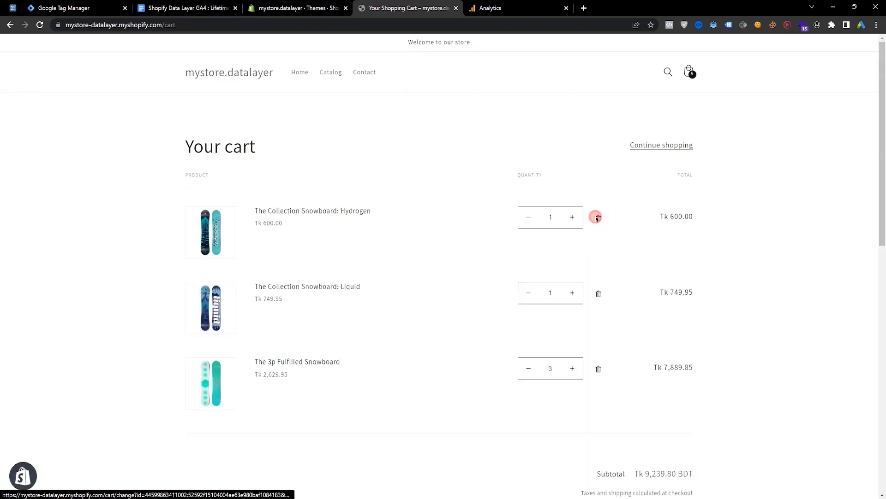
Review the cart page's data layer events in Datalayer Checker.
left_click(699, 25)
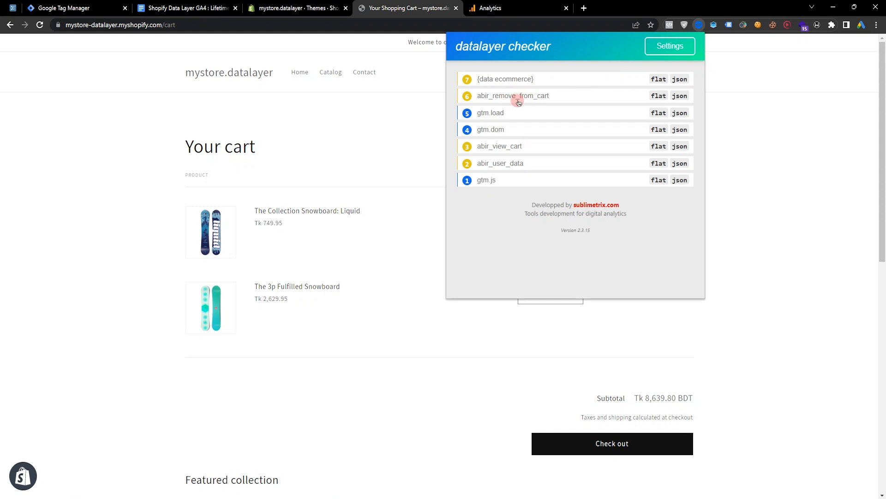
left_click(783, 243)
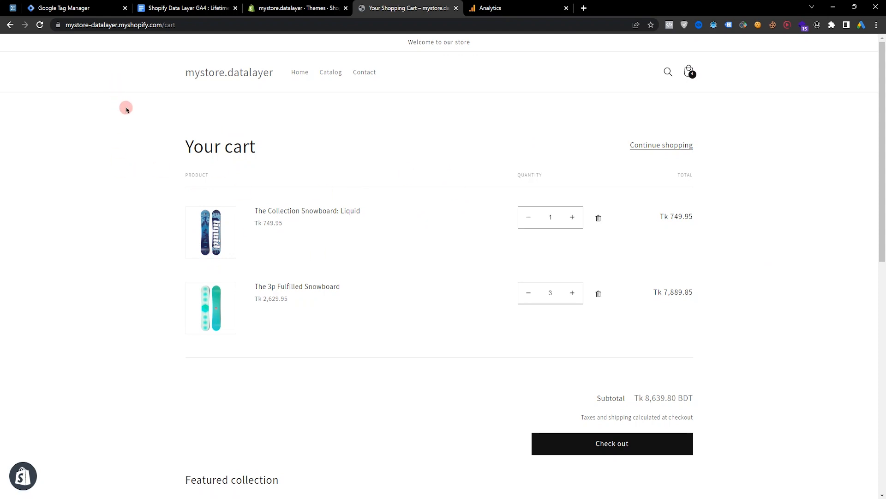
Import the container file GA4 - Browser All Events Template By Molla Abir.json into the existing Default Workspace with Overwrite.
left_click(73, 8)
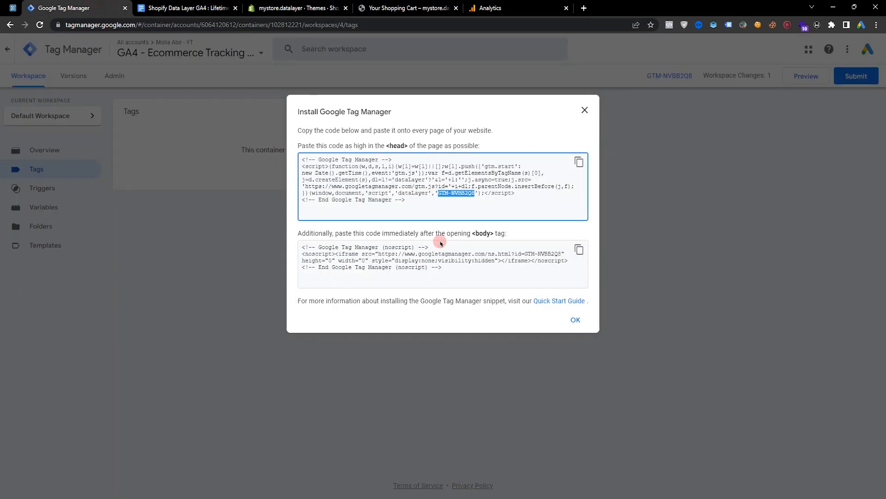
left_click(585, 109)
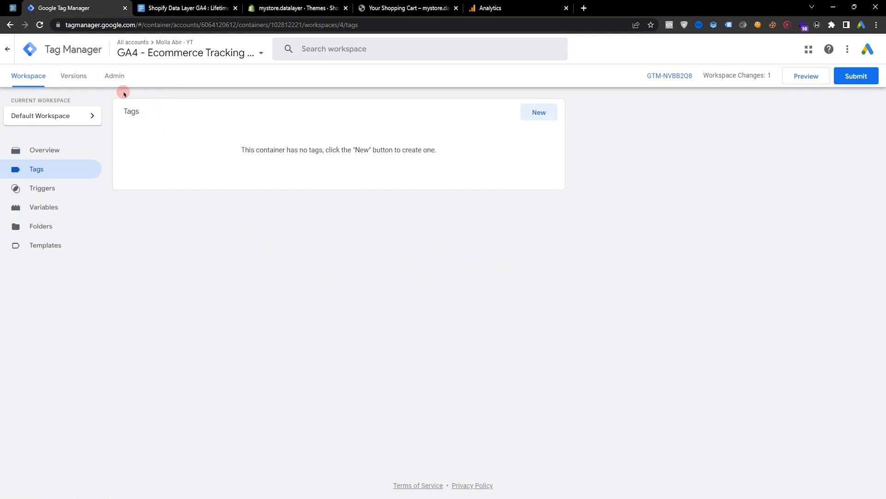
left_click(114, 76)
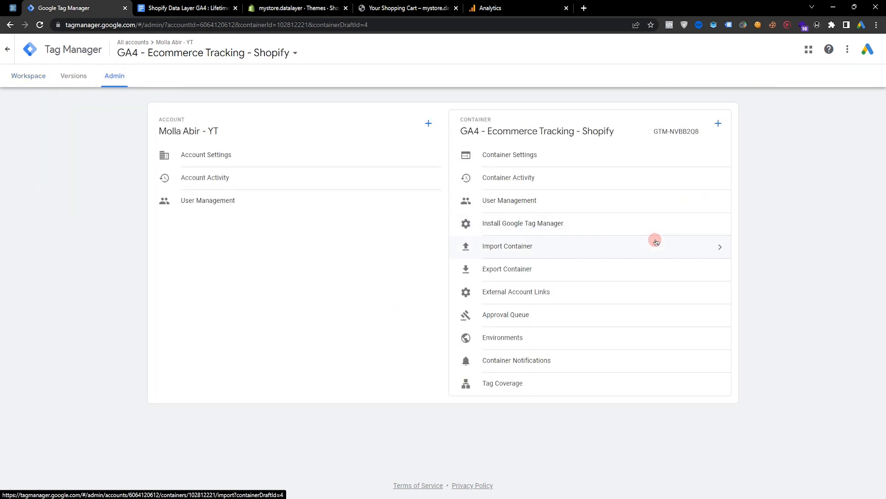
left_click(544, 251)
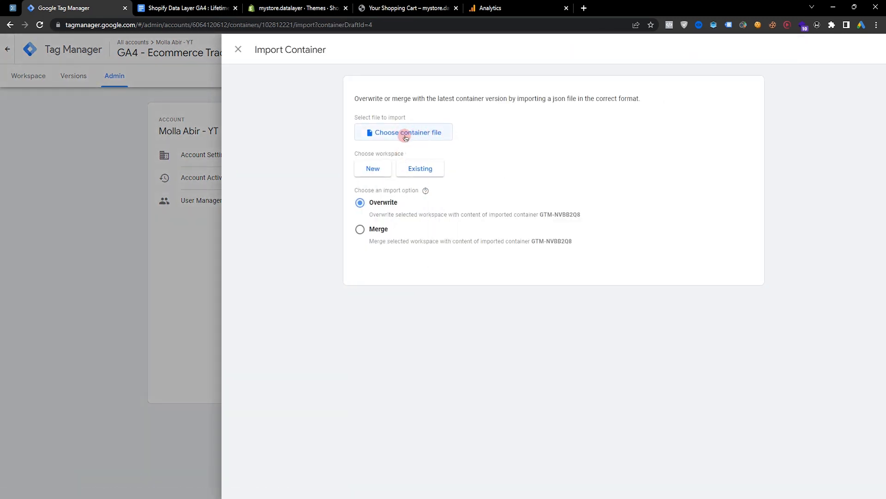
left_click(410, 134)
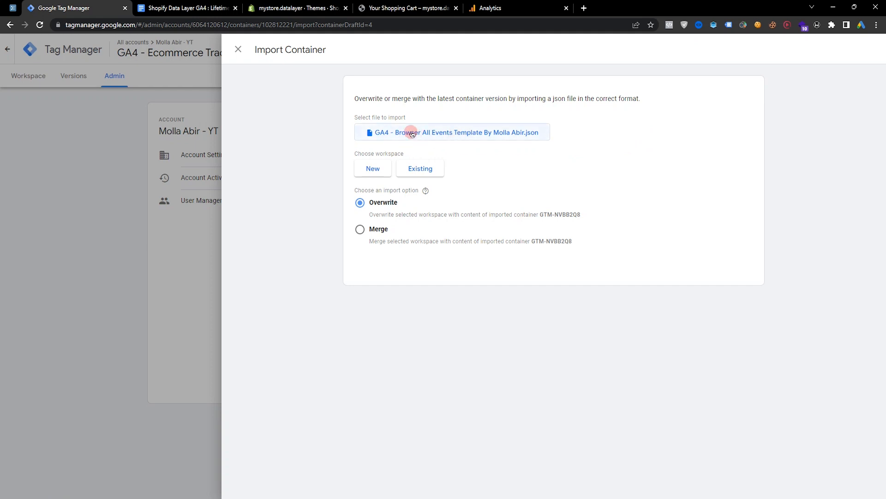
left_click(425, 171)
left_click(328, 93)
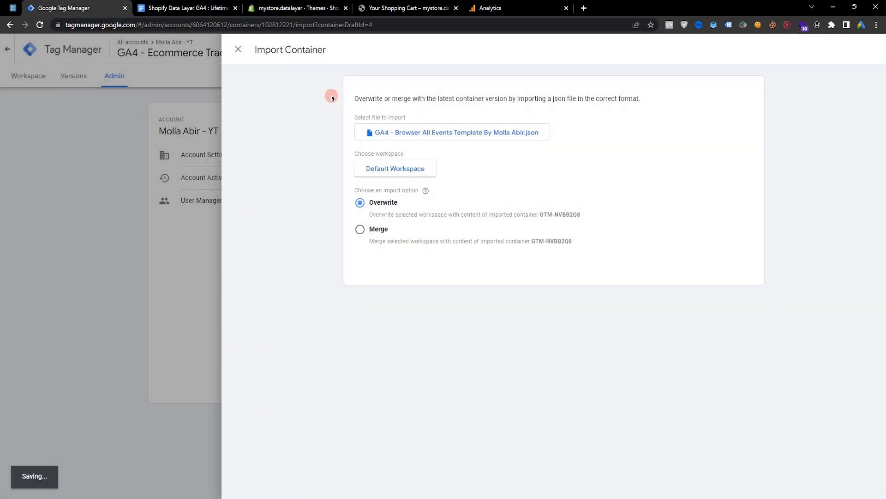
left_click(377, 383)
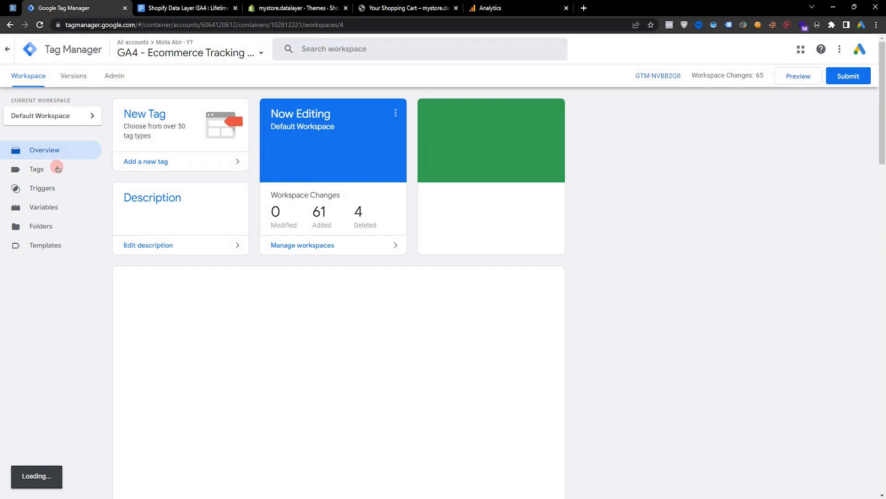
Review the imported tags, triggers and user-defined variables in the workspace.
left_click(51, 170)
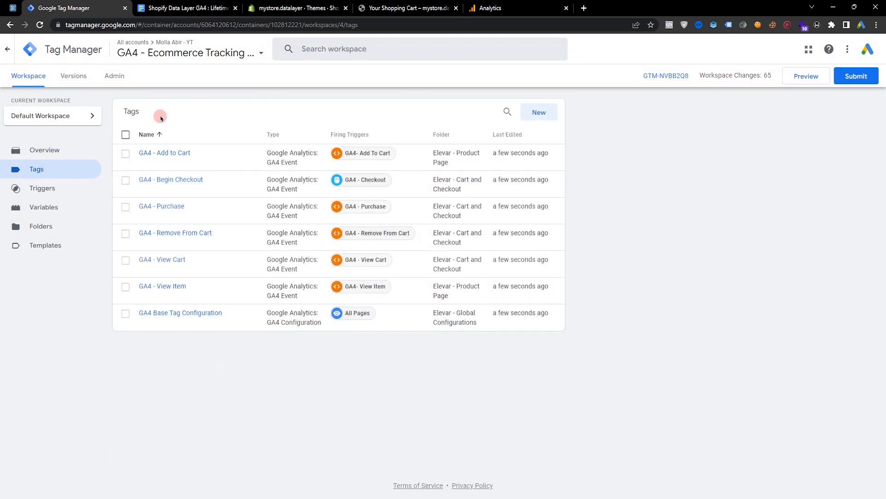
left_click(50, 190)
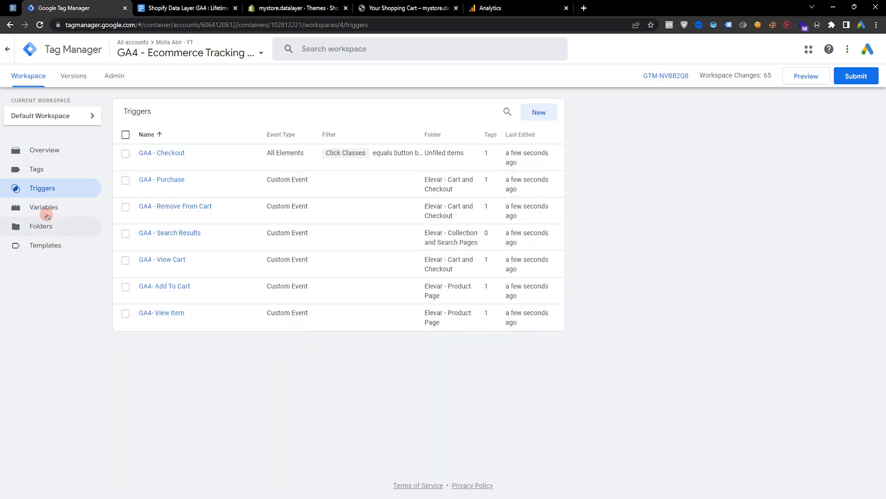
left_click(33, 208)
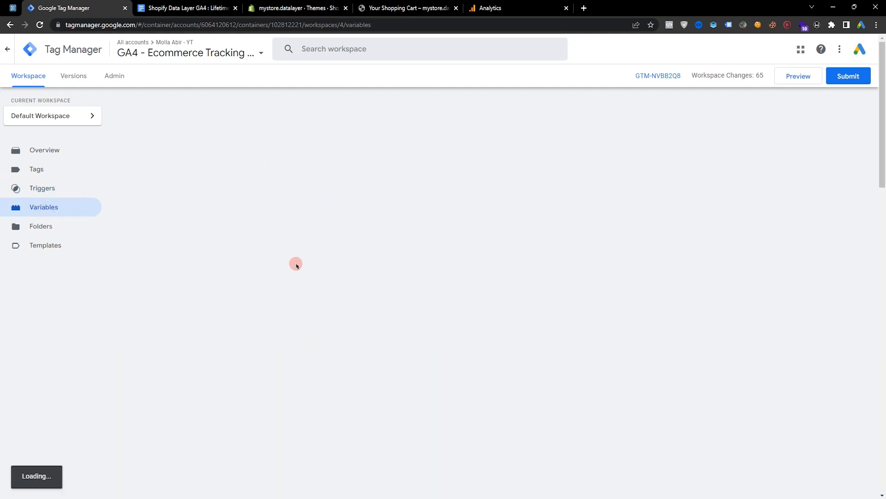
scroll(527, 277, "down", 3)
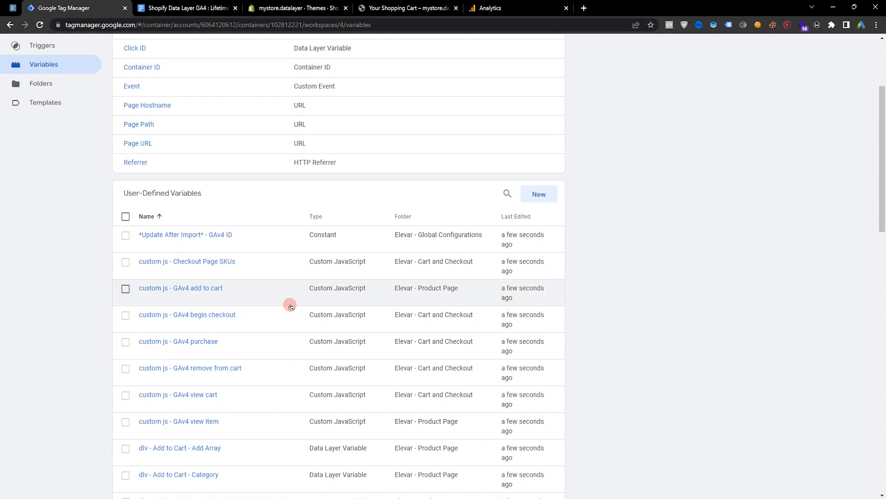
scroll(289, 303, "down", 3)
scroll(242, 289, "down", 15)
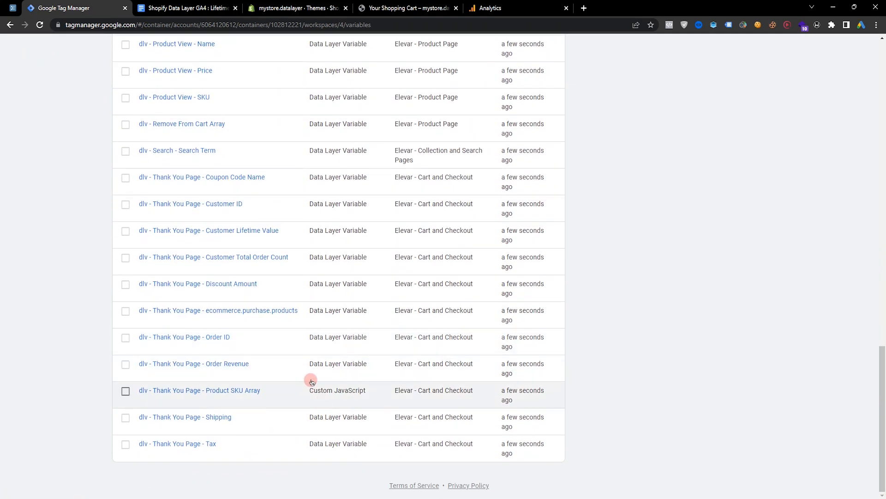
scroll(301, 379, "up", 8)
scroll(338, 381, "up", 12)
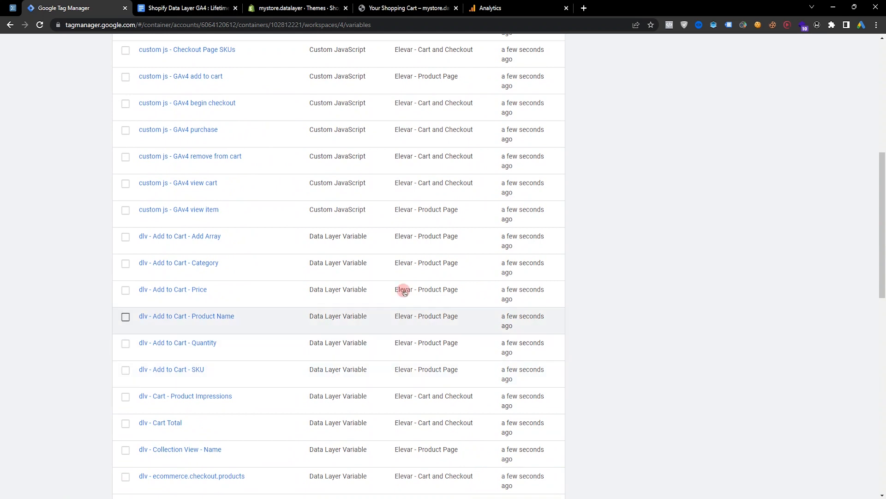
scroll(316, 349, "up", 2)
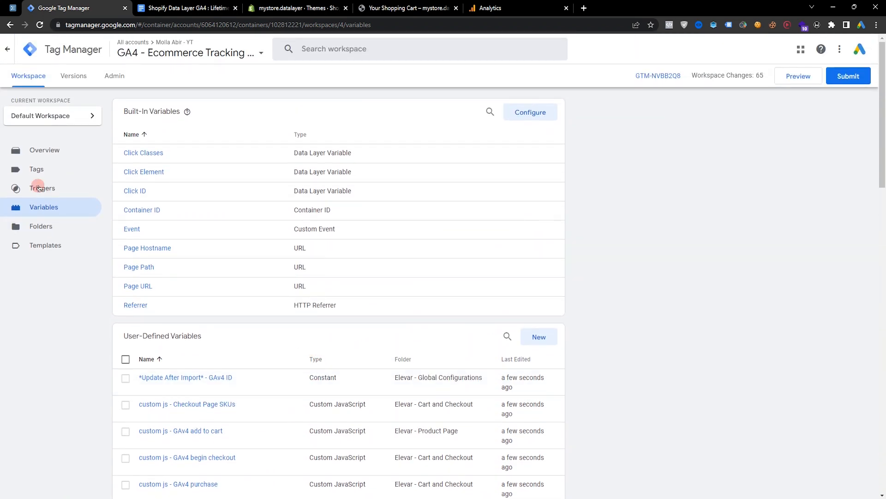
Open the GA4 Base Tag Configuration tag and select its Measurement ID value.
left_click(83, 174)
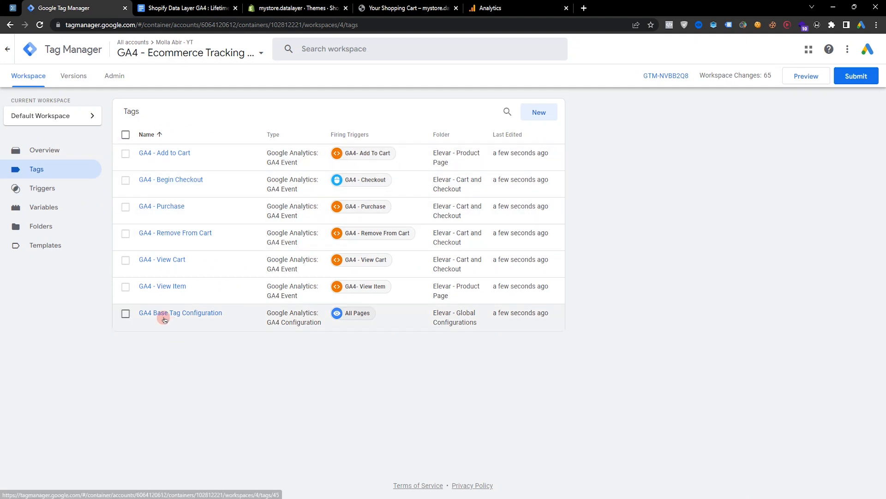
left_click(187, 318)
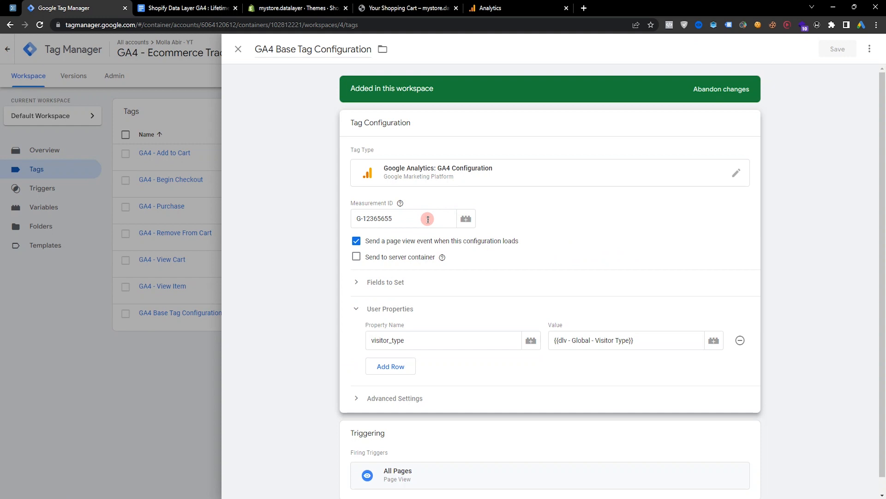
left_click_drag(405, 216, 339, 219)
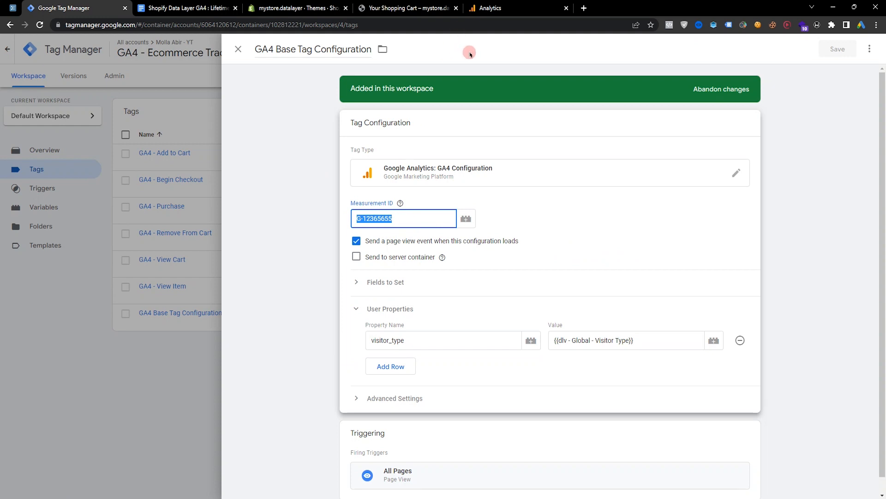
Start creating a new Analytics account named GA4 and continue to property setup.
left_click(520, 5)
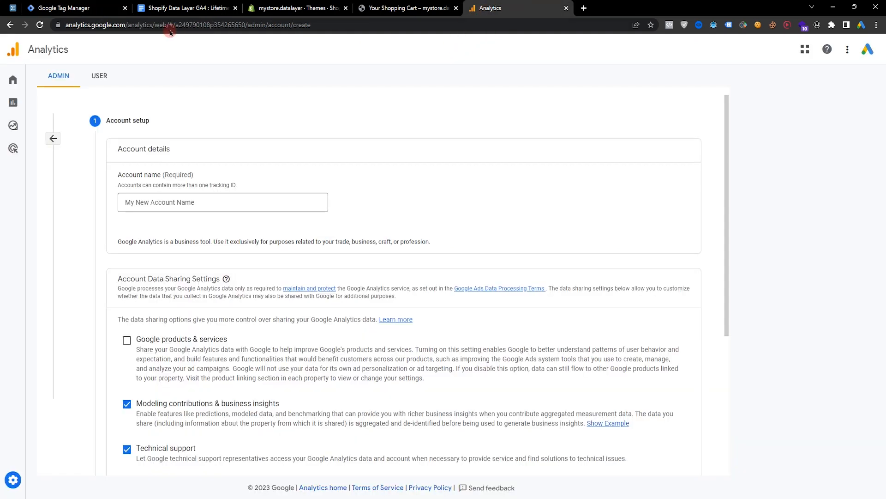
left_click(183, 203)
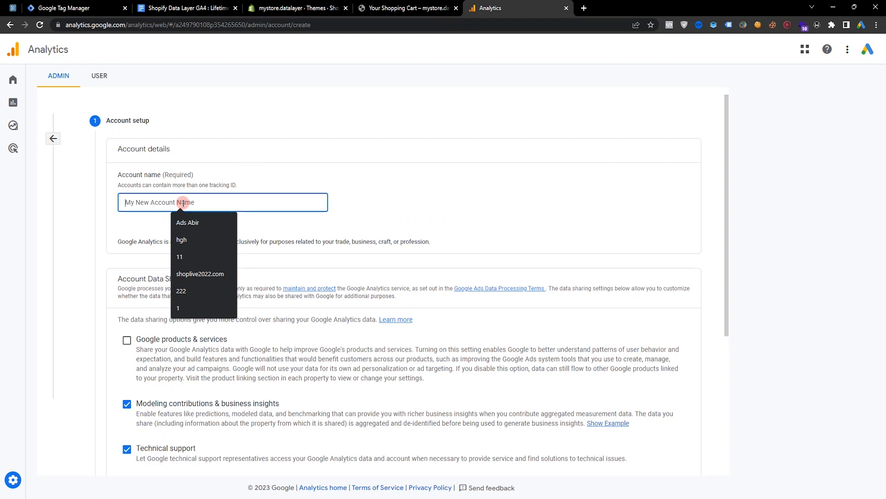
type("GA4")
scroll(184, 203, "down", 4)
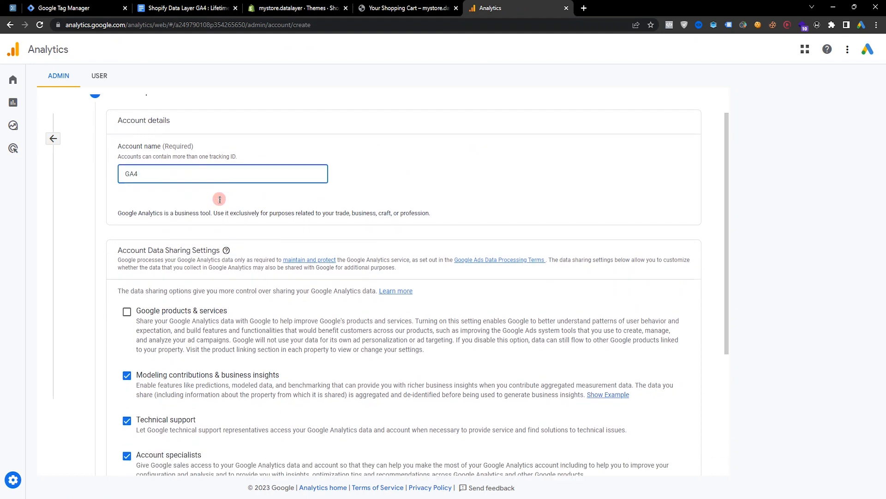
left_click(128, 425)
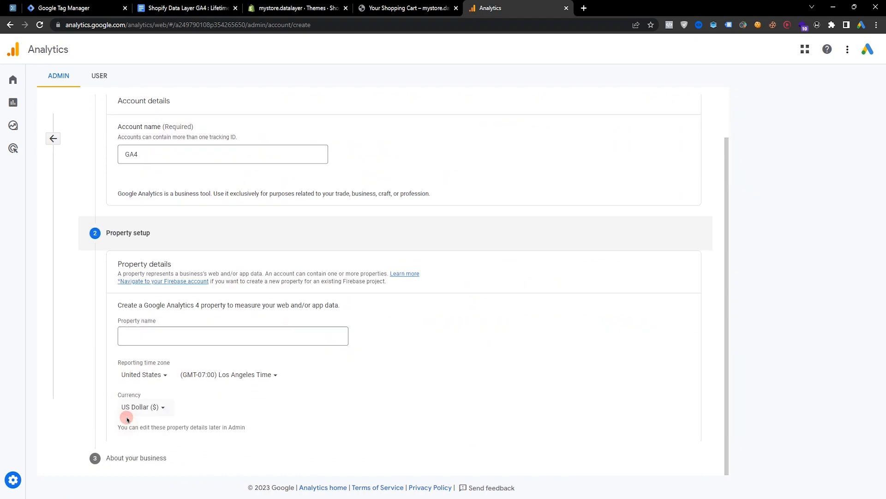
Name the new property GA4 - 44 and continue to the business information.
left_click(158, 257)
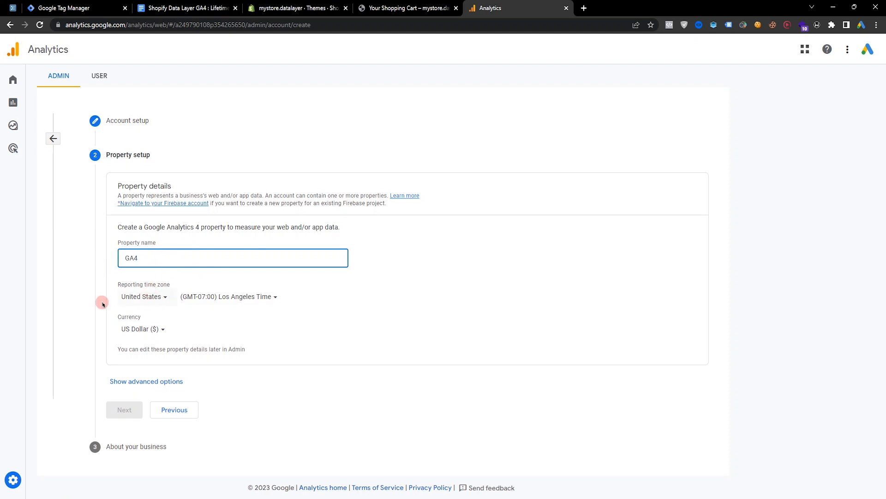
type("GA4")
type("- 44")
triple_click(179, 255)
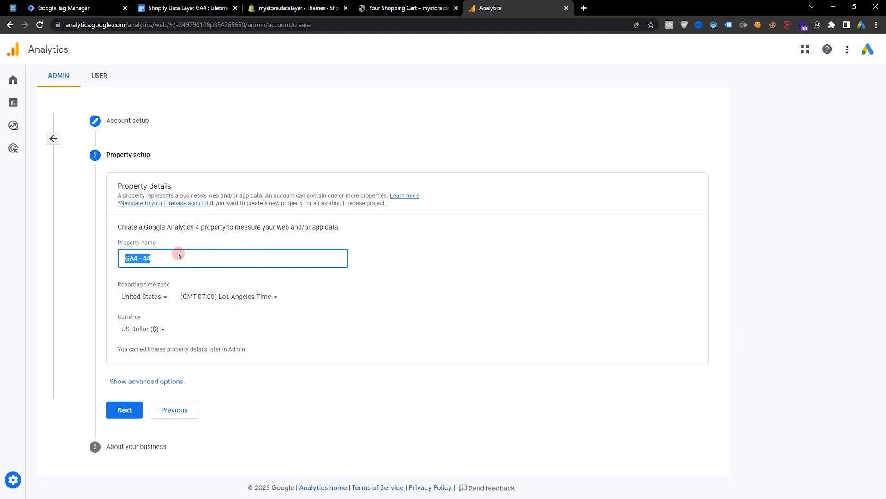
left_click(135, 410)
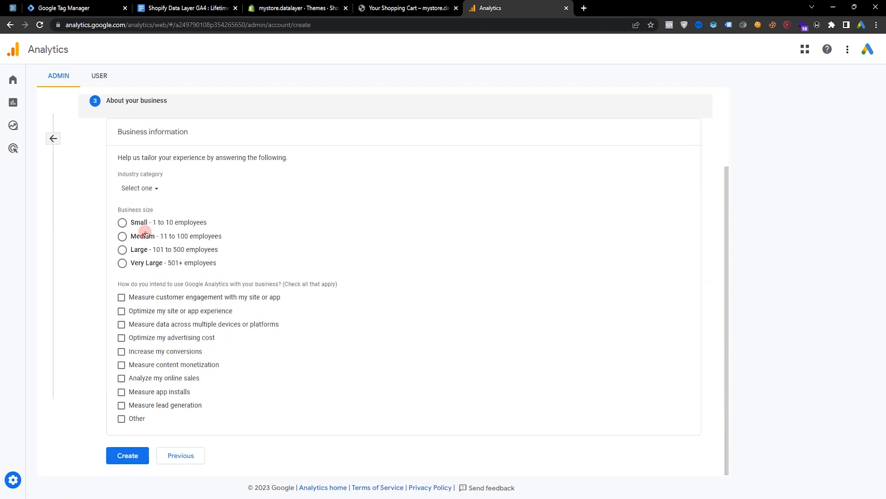
Set business size Small, industry Food & Drink, check customer engagement and site optimization, and create the account.
left_click(133, 223)
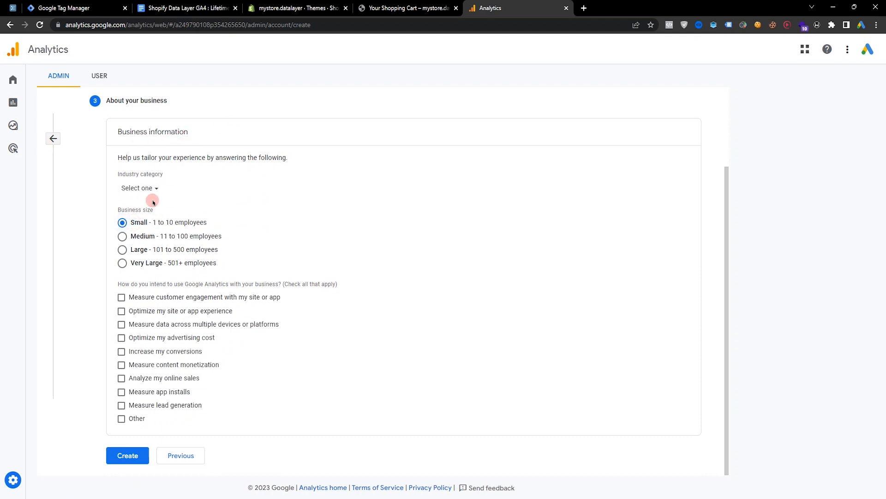
left_click(168, 188)
left_click(168, 337)
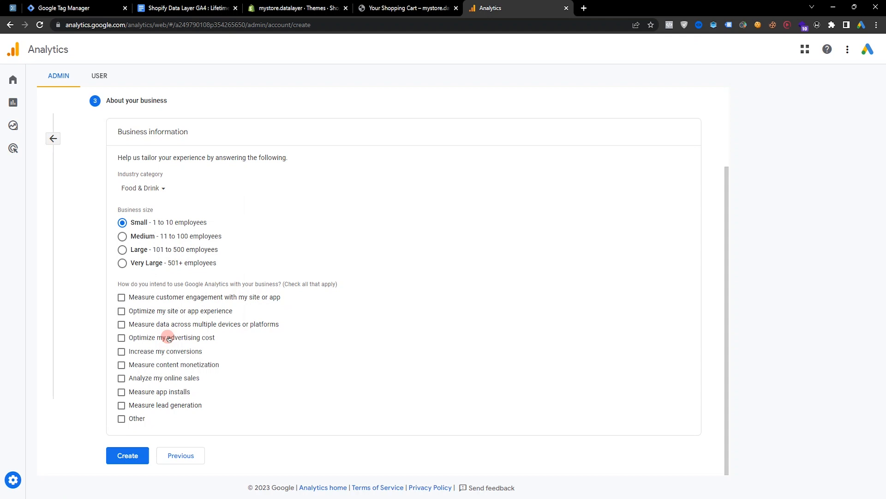
left_click(194, 301)
left_click(161, 314)
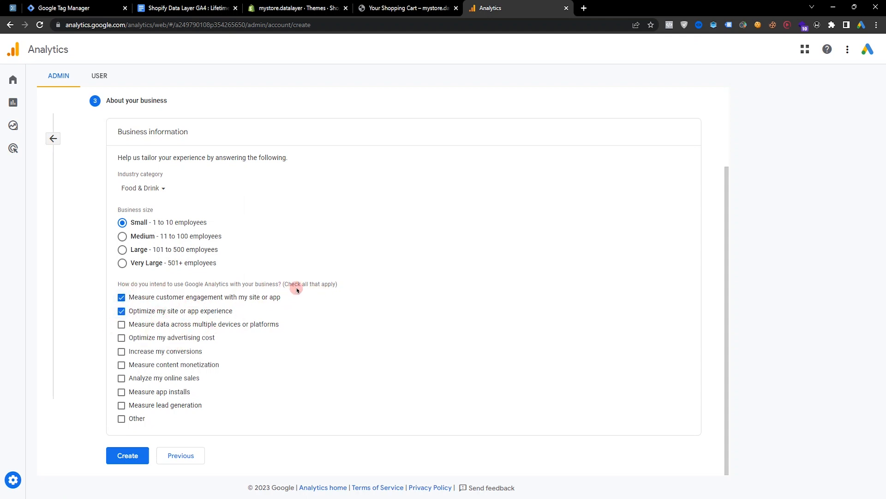
left_click(138, 456)
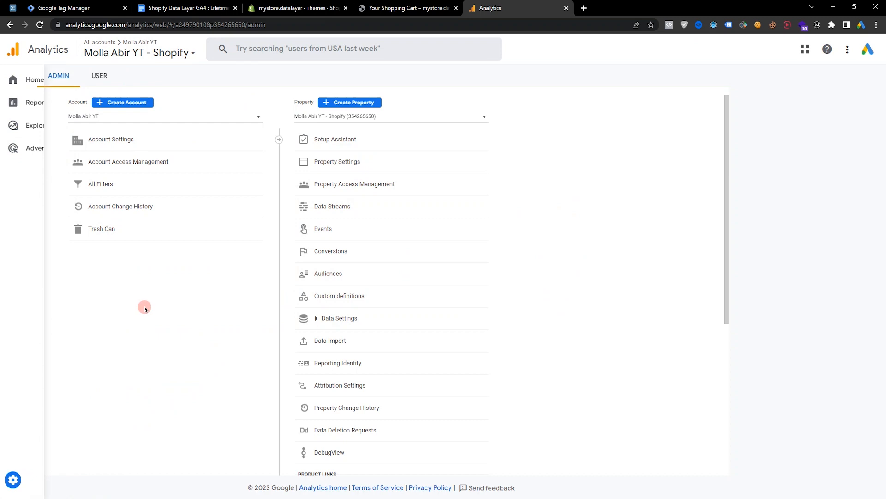
Start adding another Web data stream to the Molla Abir YT - Shopify property.
left_click(346, 209)
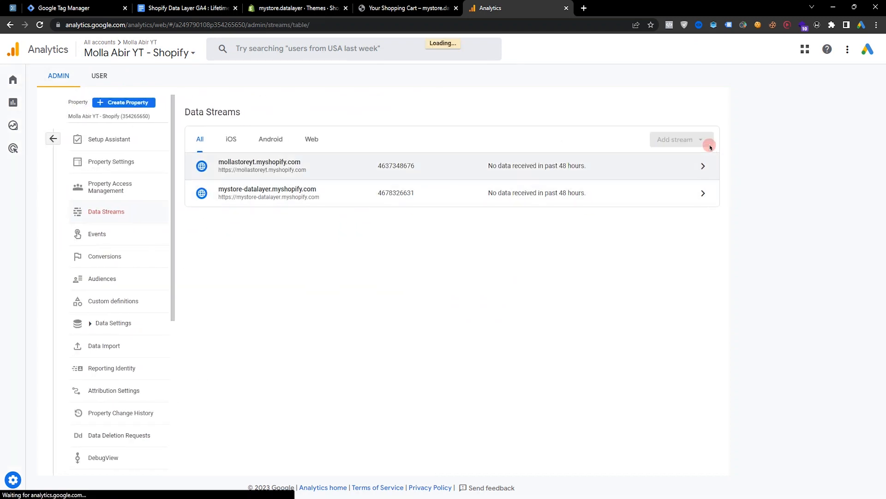
left_click(674, 140)
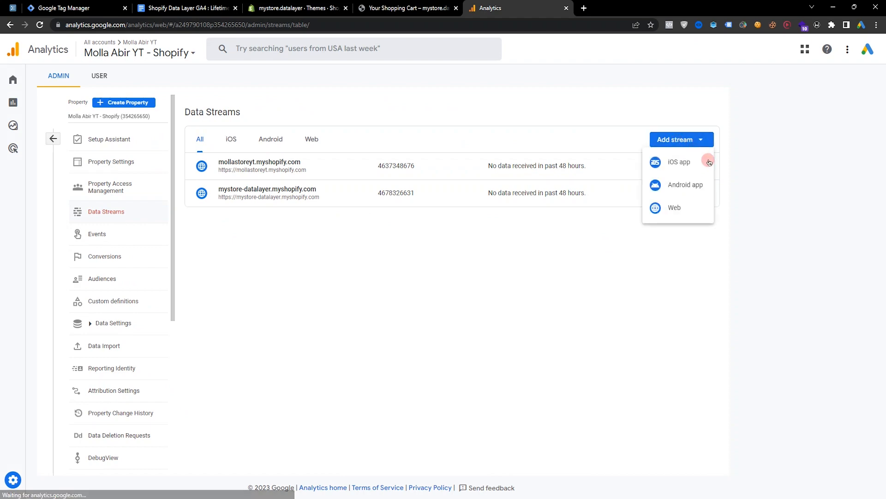
left_click(674, 208)
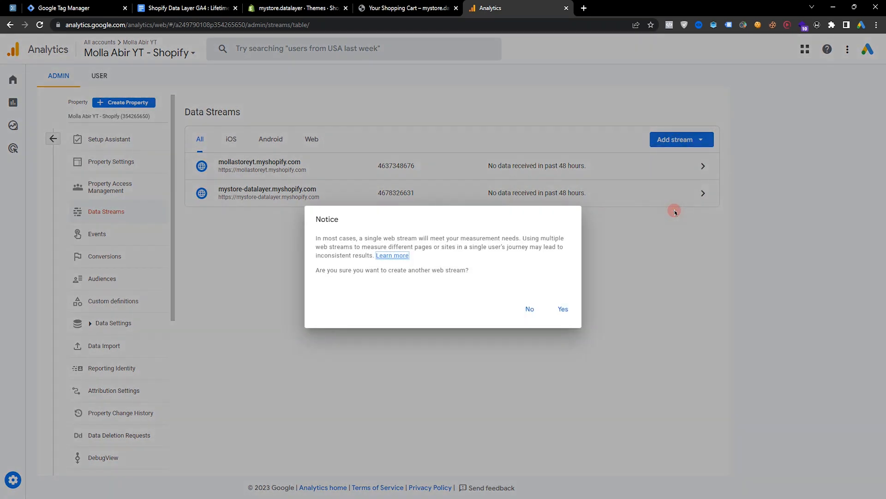
left_click(560, 309)
left_click(421, 132)
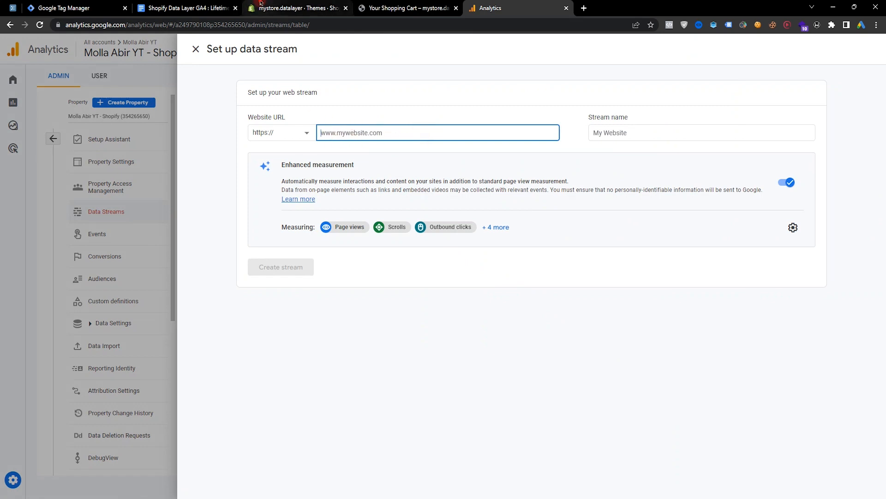
Copy the store domain mystore-datalayer.myshopify.com from the storefront address and return to the stream setup.
left_click(295, 7)
left_click(267, 25)
left_click(409, 8)
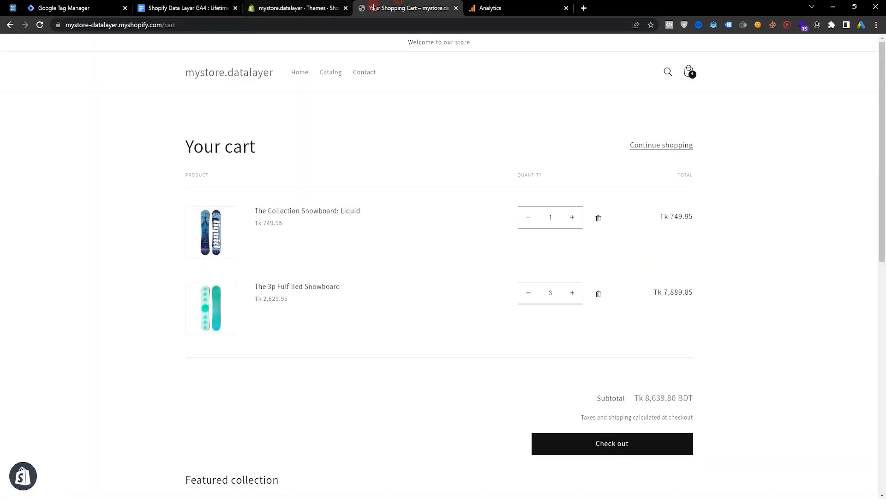
left_click_drag(184, 25, 88, 26)
key("ctrl+c")
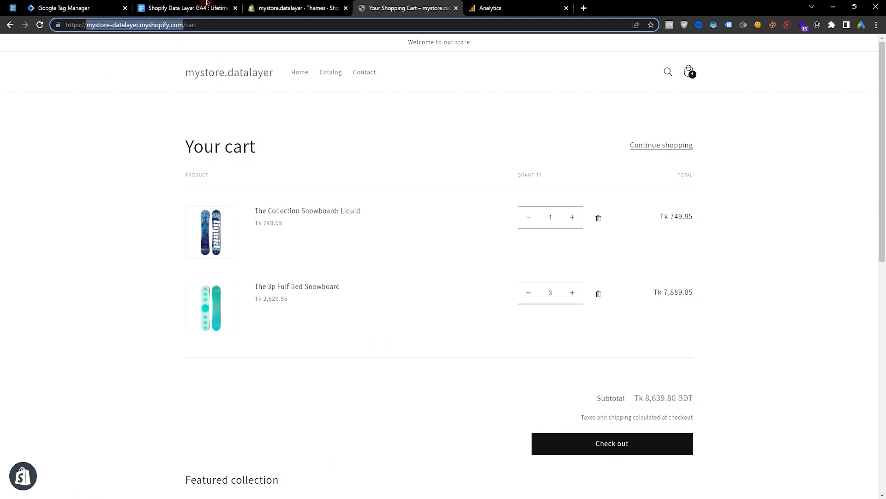
left_click(295, 8)
left_click(491, 8)
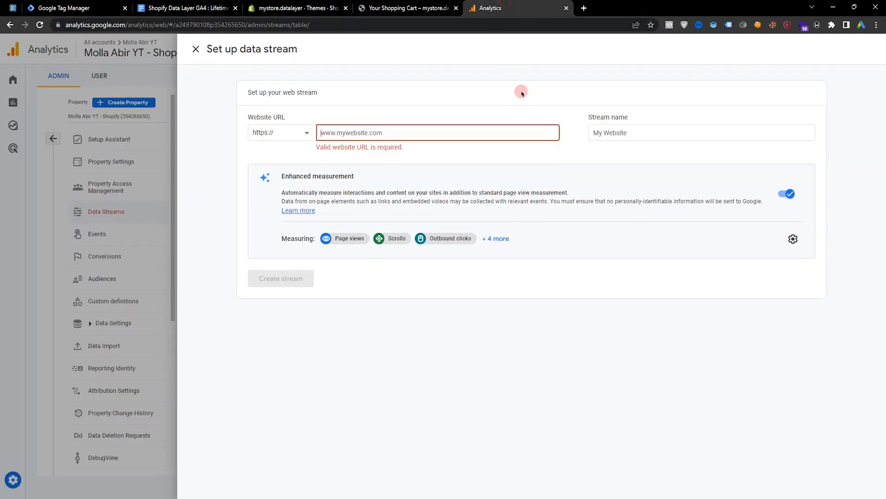
Set up a web stream for mystore-datalayer.myshopify.com named mystore-datalayer.
key("ctrl+v")
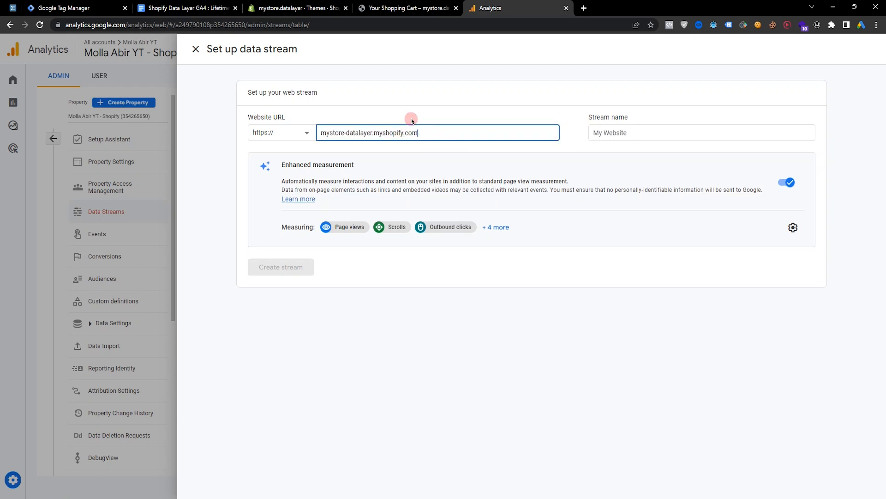
left_click(658, 133)
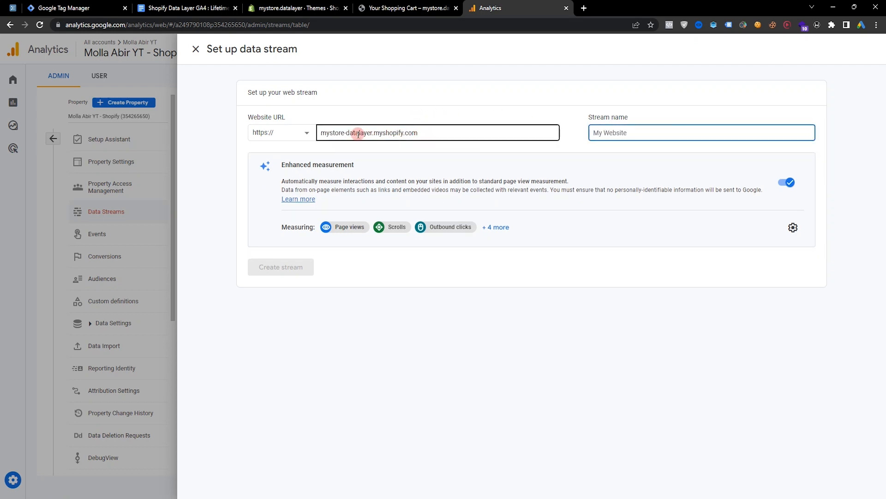
left_click_drag(372, 133, 319, 133)
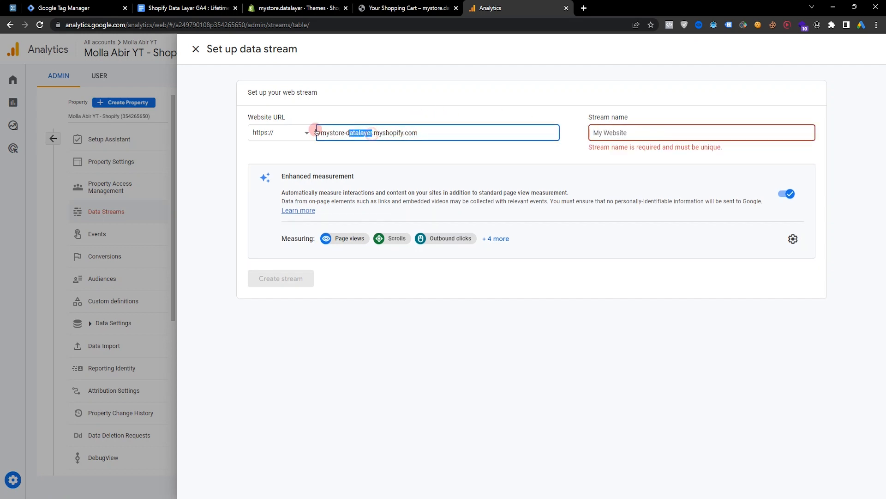
key("ctrl+c")
left_click(635, 135)
key("ctrl+v")
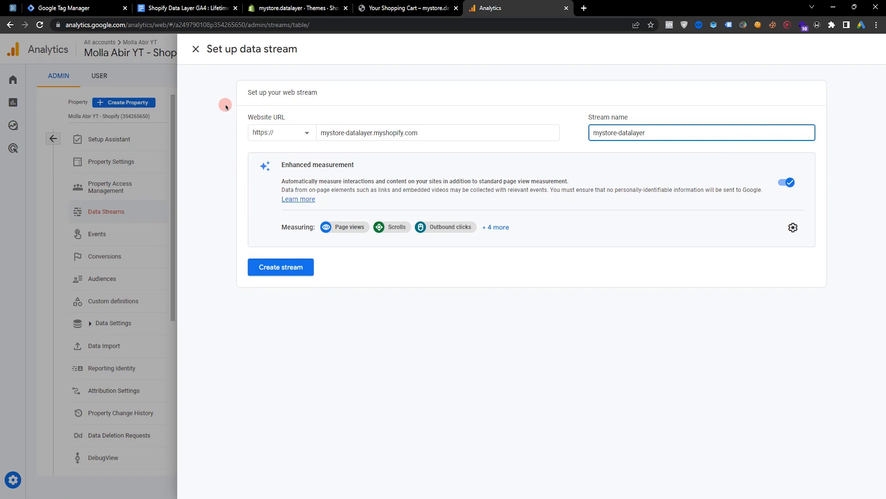
left_click(195, 49)
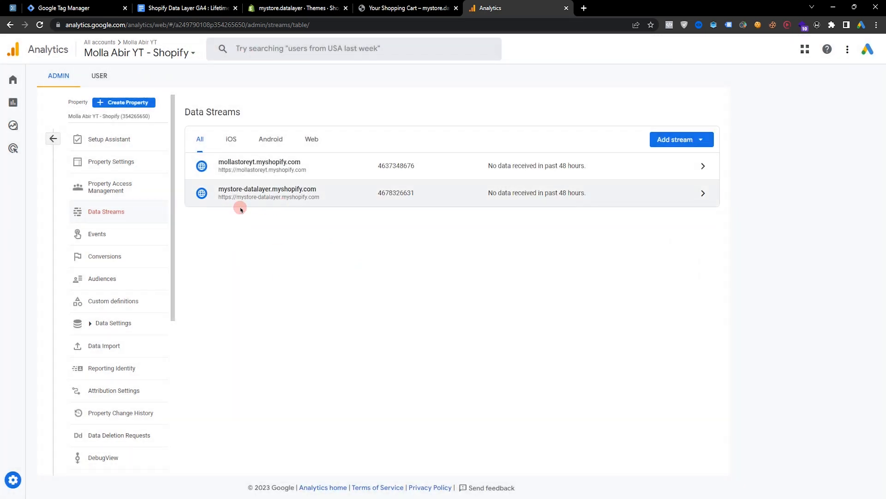
Copy the new stream's Measurement ID into the GA4 Base Tag Configuration tag and save the tag.
left_click(275, 195)
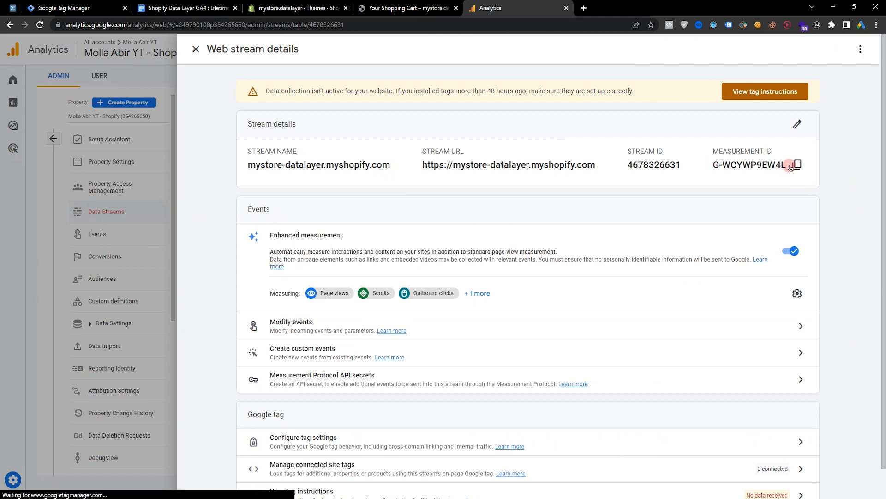
left_click(796, 165)
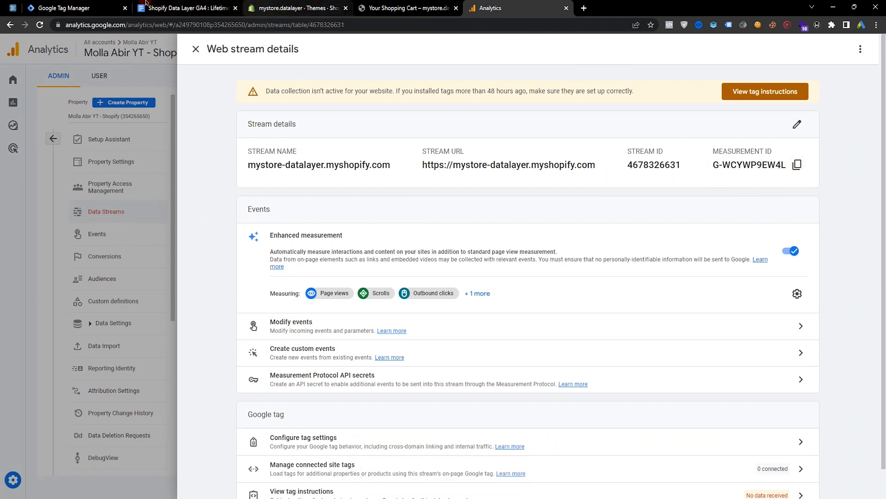
left_click(77, 6)
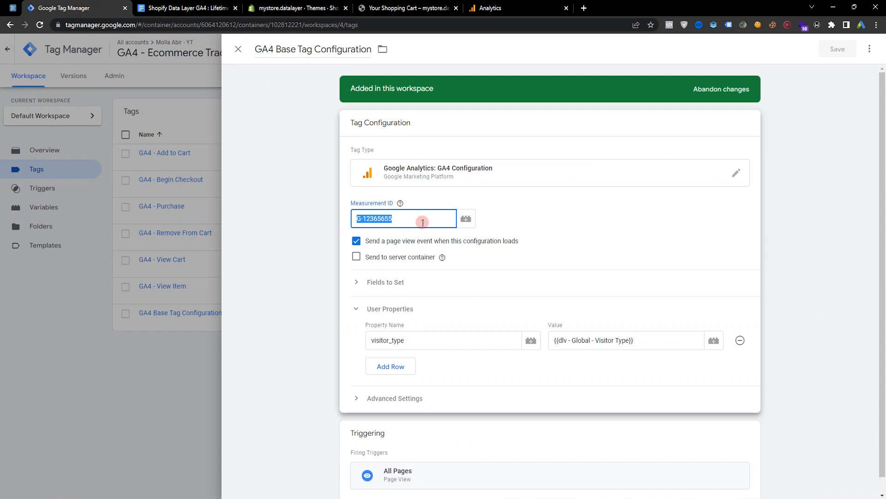
key("ctrl+v")
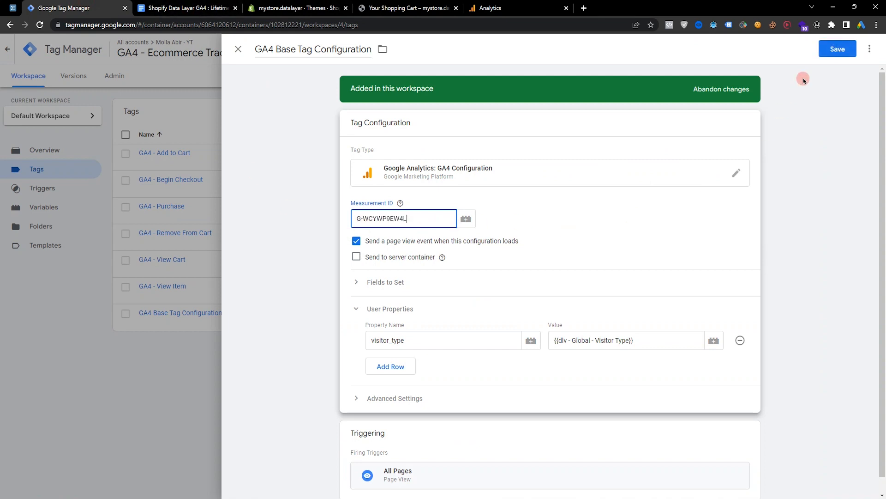
left_click(835, 52)
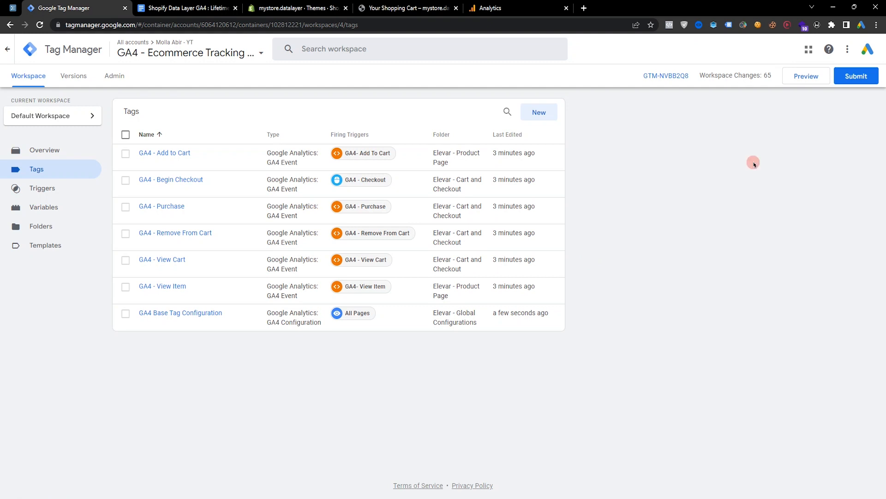
Submit and publish the workspace as a version named GA4 - Ecommerce Tracking.
left_click(852, 87)
left_click(848, 52)
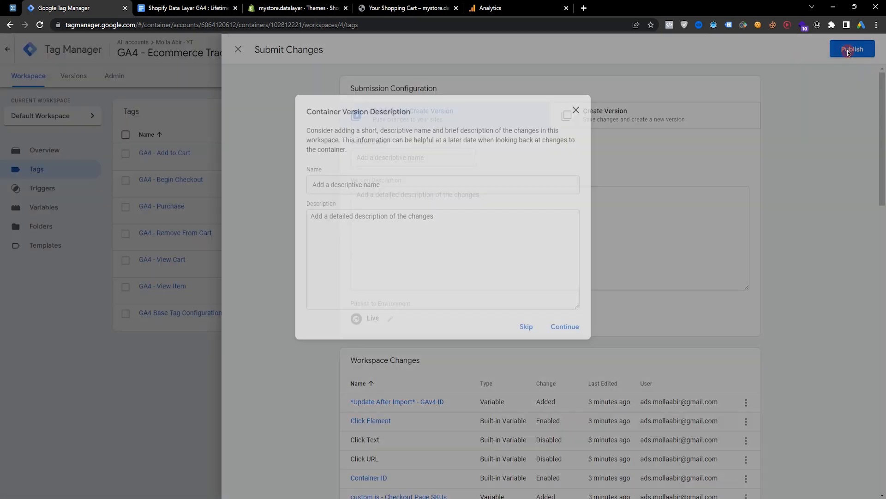
left_click(412, 185)
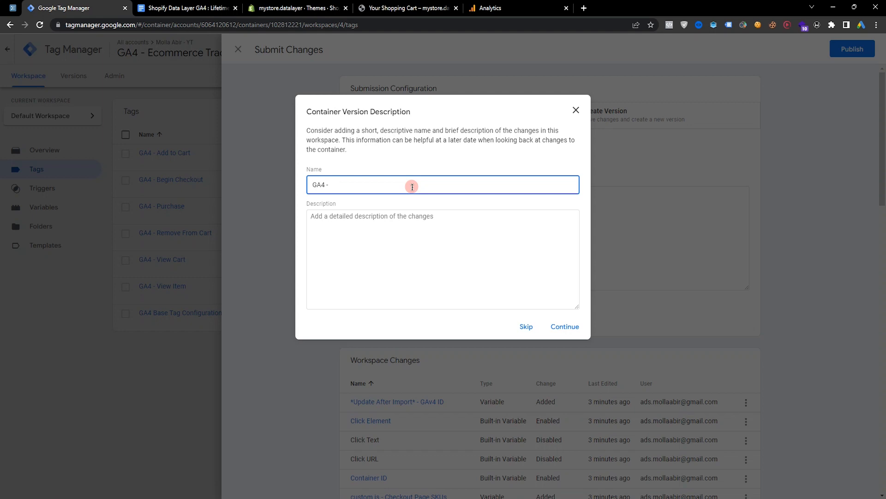
type("GA4 - Ecommerce Tracking")
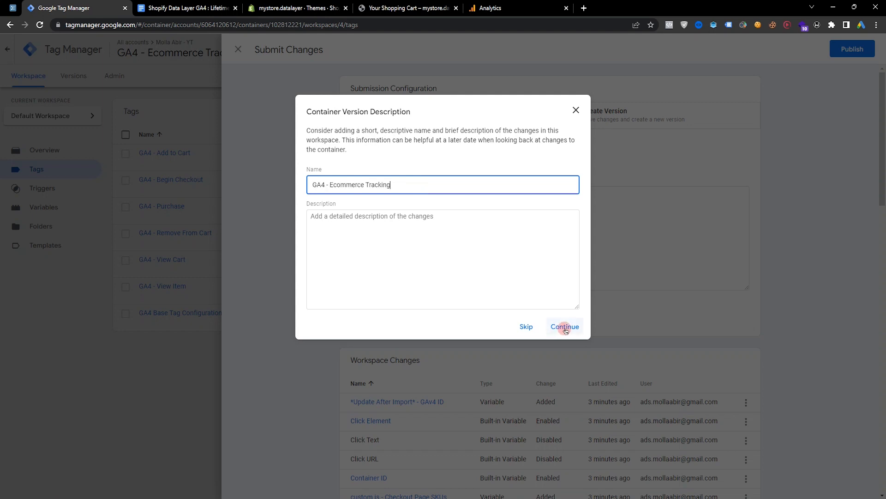
left_click(564, 326)
Open DebugView in the GA4 property's admin settings.
left_click_drag(481, 8, 152, 10)
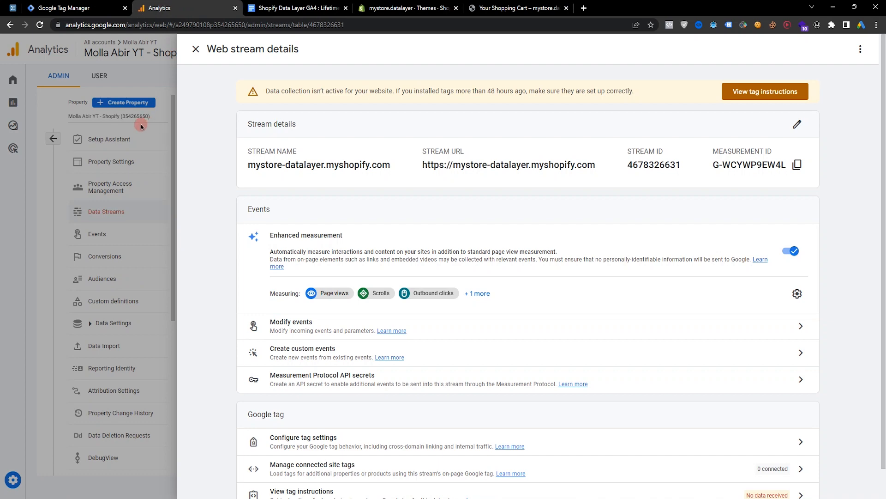
left_click(142, 127)
scroll(108, 296, "down", 3)
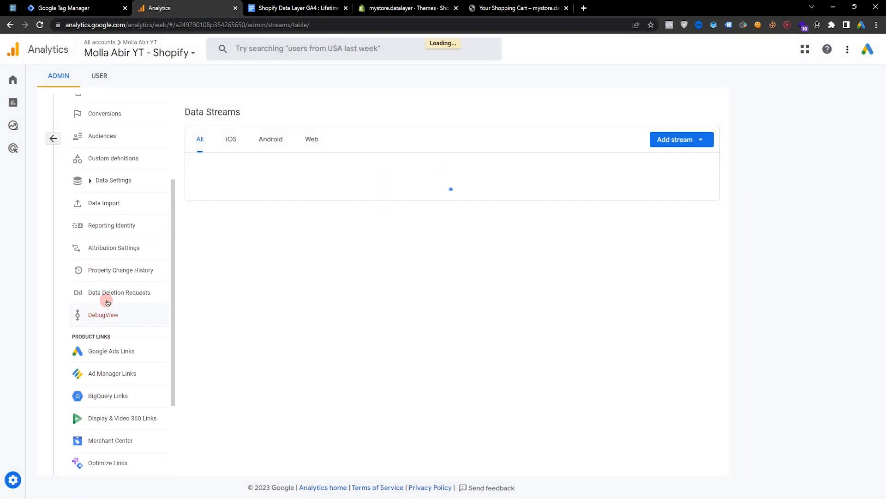
left_click(102, 314)
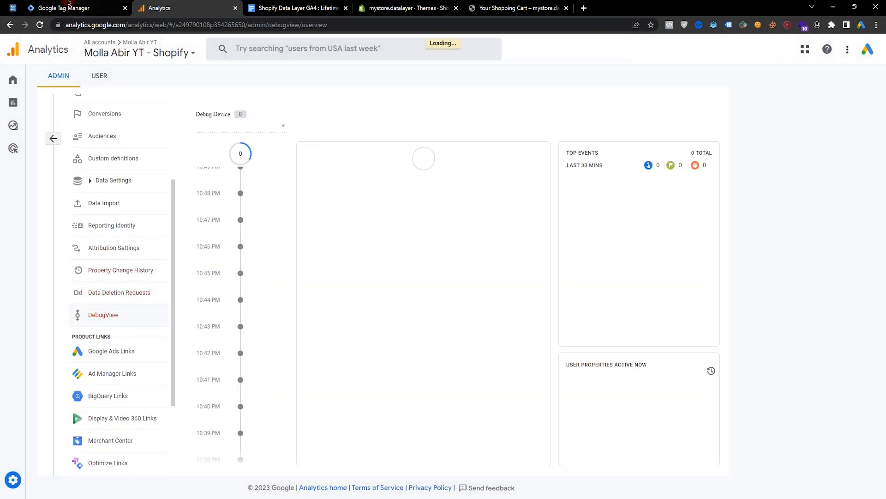
Return to the container workspace and start Preview mode.
left_click(70, 6)
left_click(109, 165)
left_click(32, 85)
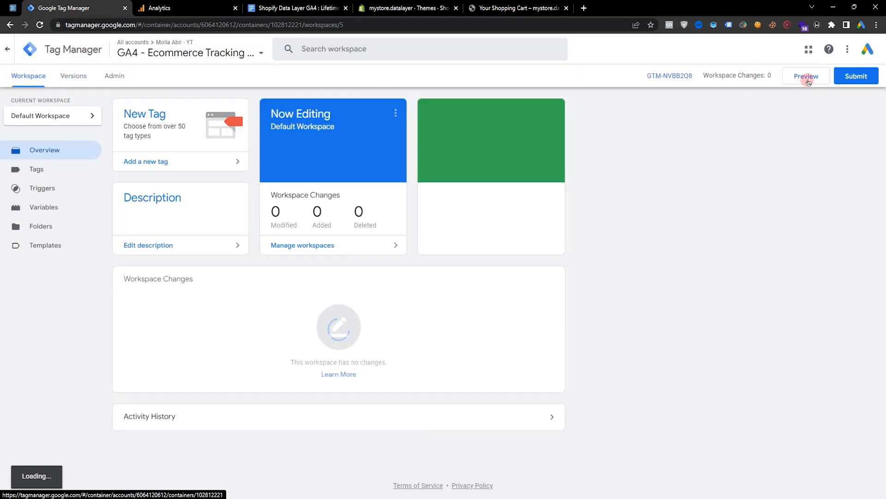
left_click(807, 77)
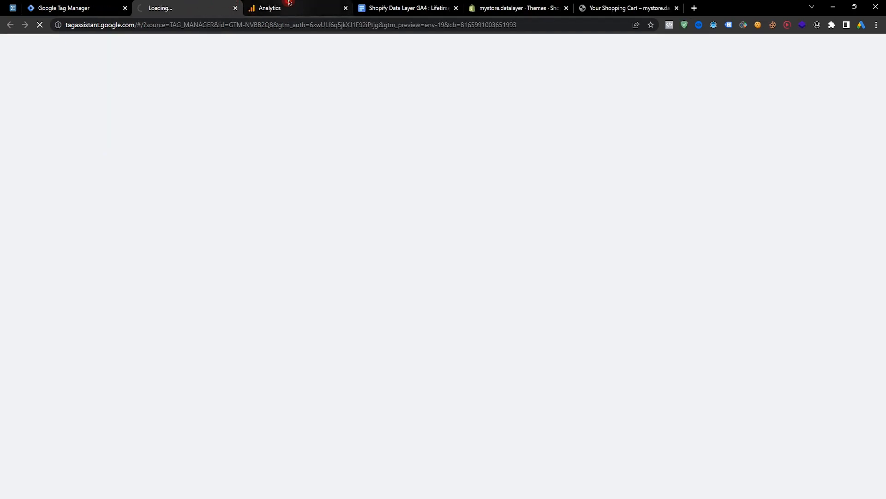
Check the list of available debug devices in DebugView.
left_click(325, 6)
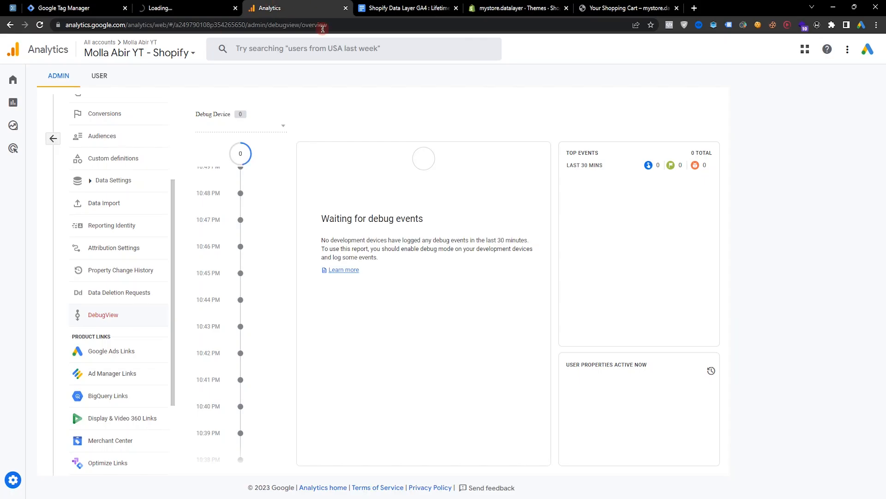
left_click(259, 125)
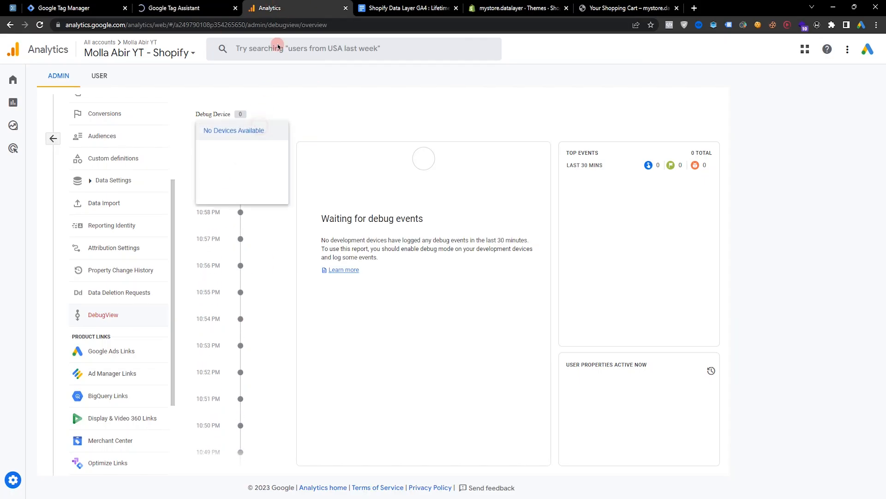
left_click(384, 310)
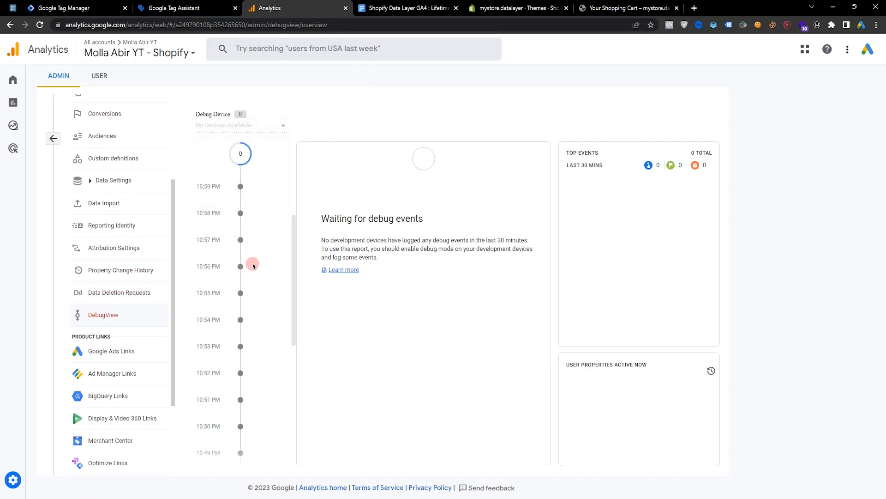
Copy the store domain and connect Tag Assistant to mystore-datalayer.myshopify.com.
left_click(185, 8)
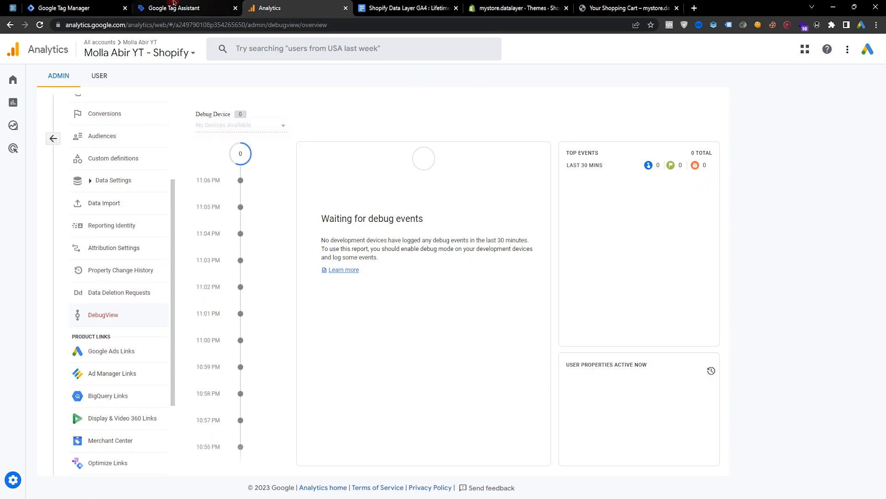
left_click_drag(335, 267, 457, 265)
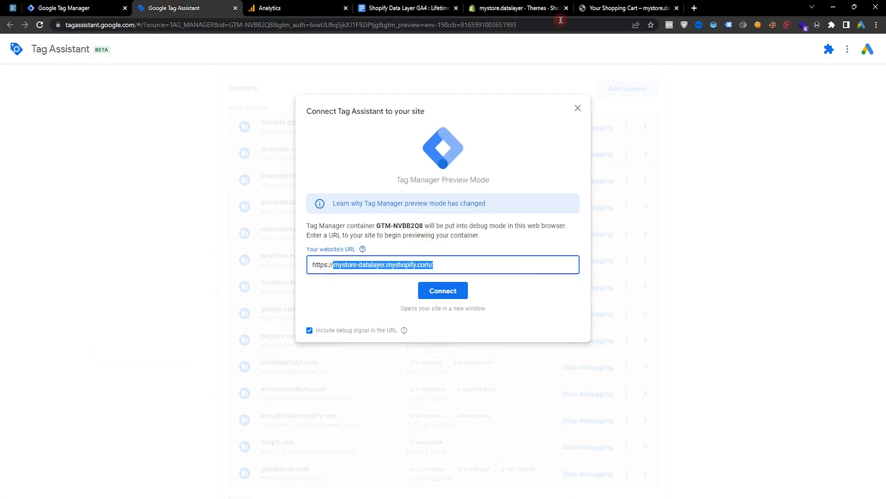
left_click(615, 3)
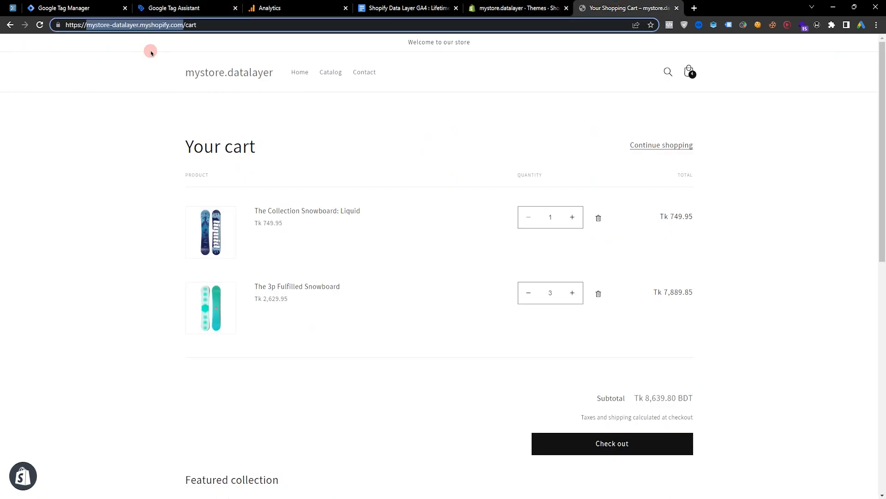
left_click(188, 25)
left_click(200, 23)
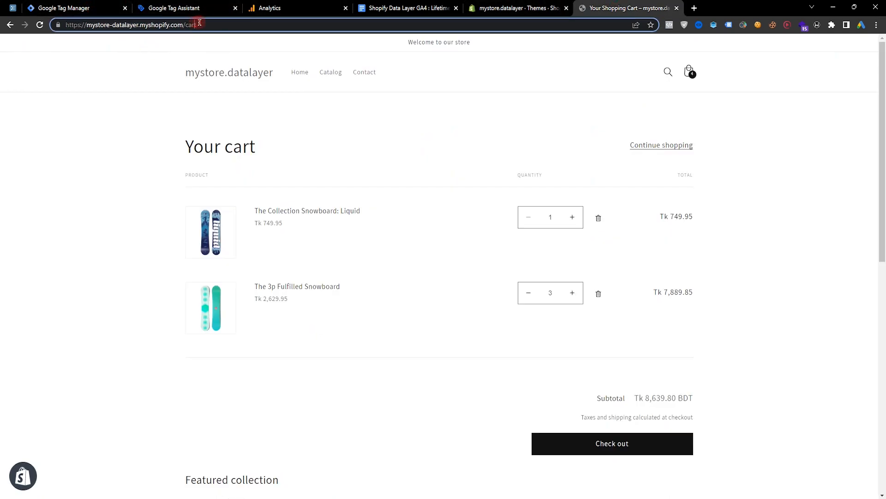
left_click_drag(186, 24, 91, 16)
left_click(165, 3)
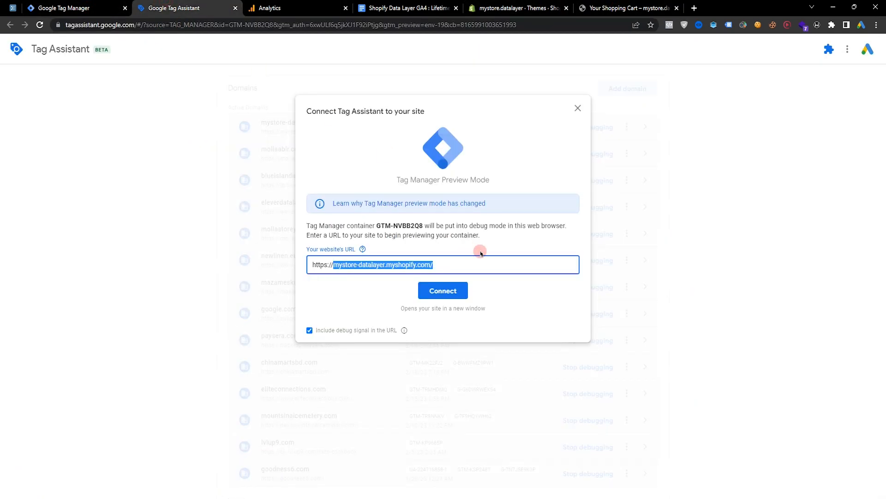
key("ctrl+a")
key("ctrl+v")
left_click(451, 294)
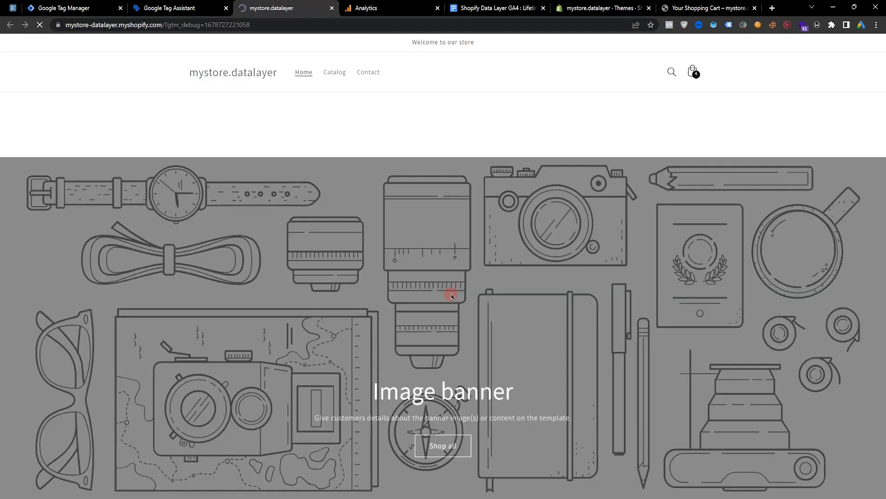
Select the Google debug device in DebugView and review the incoming events.
scroll(170, 269, "down", 8)
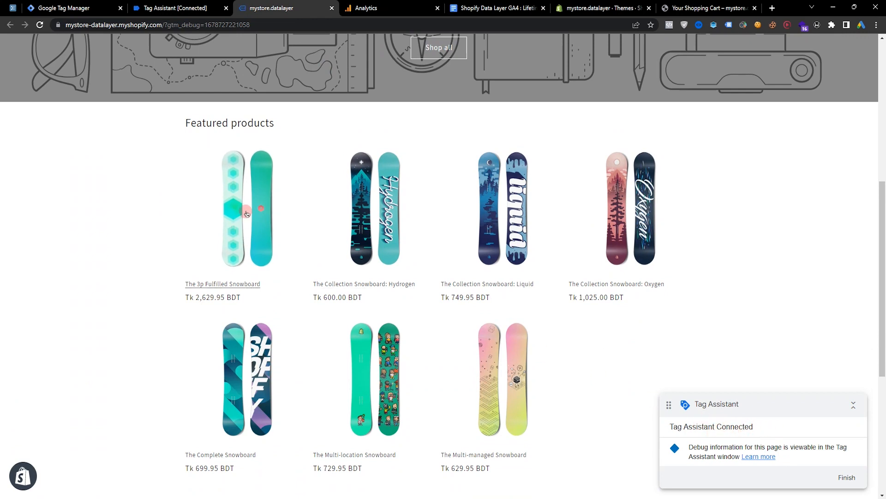
left_click(392, 8)
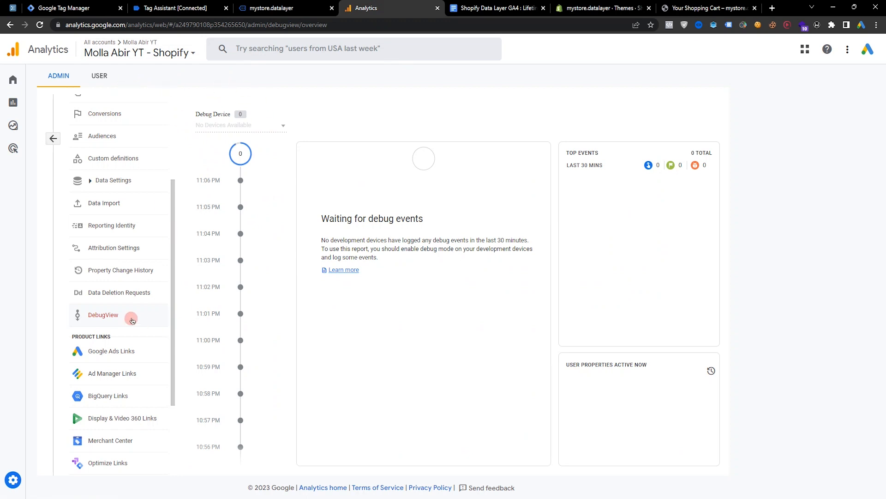
scroll(458, 297, "down", 3)
scroll(457, 290, "up", 3)
left_click(259, 129)
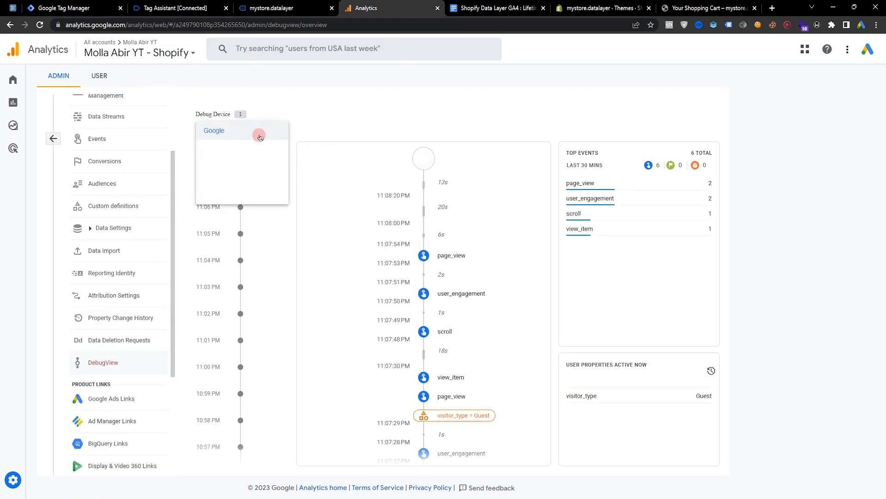
left_click(224, 132)
scroll(487, 349, "down", 3)
scroll(463, 323, "up", 3)
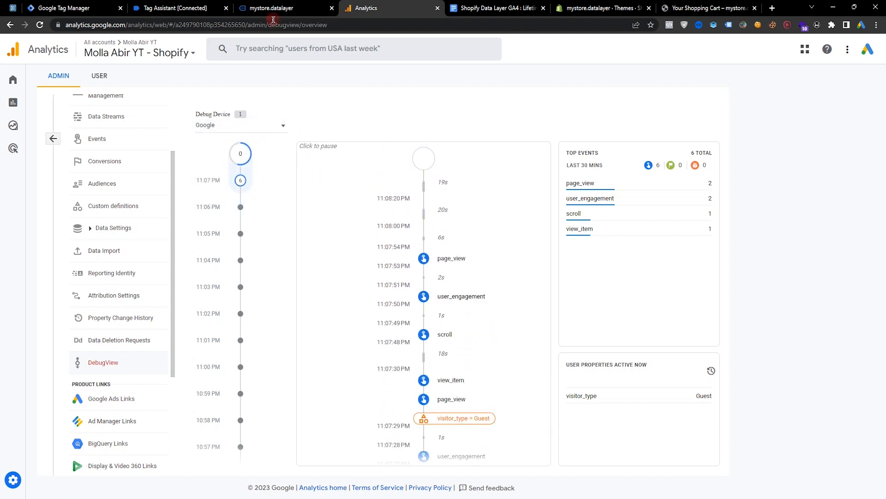
Add The 3p Fulfilled Snowboard to the cart from its product page and open the cart.
left_click(272, 8)
scroll(221, 282, "down", 5)
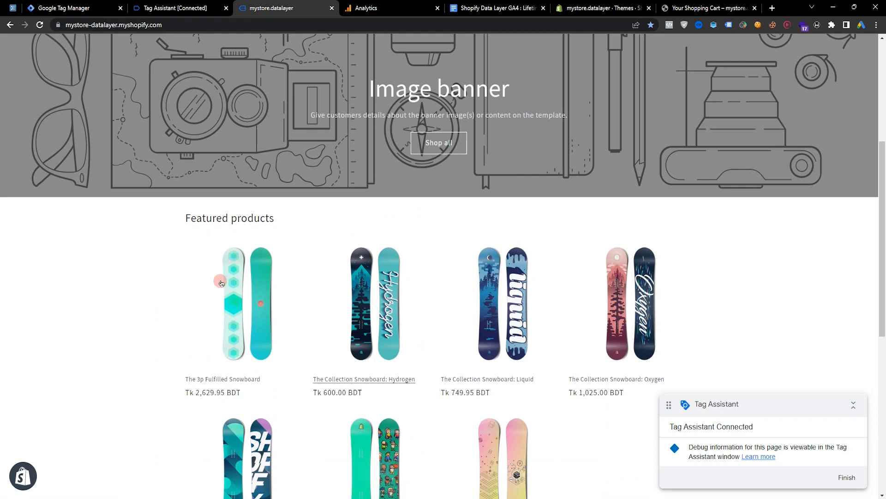
left_click(244, 301)
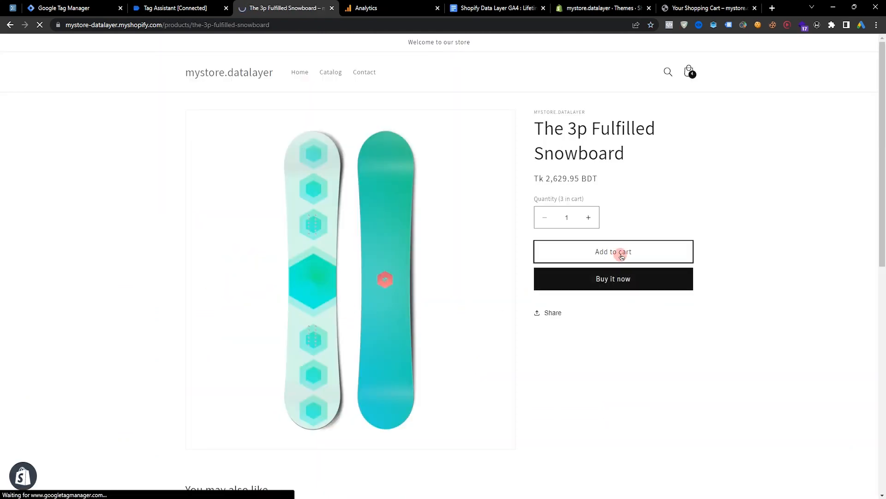
left_click(619, 254)
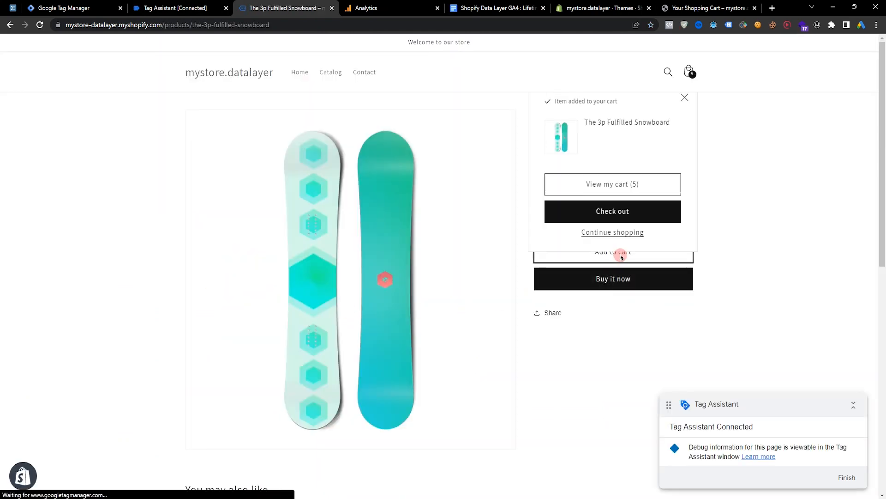
left_click(615, 190)
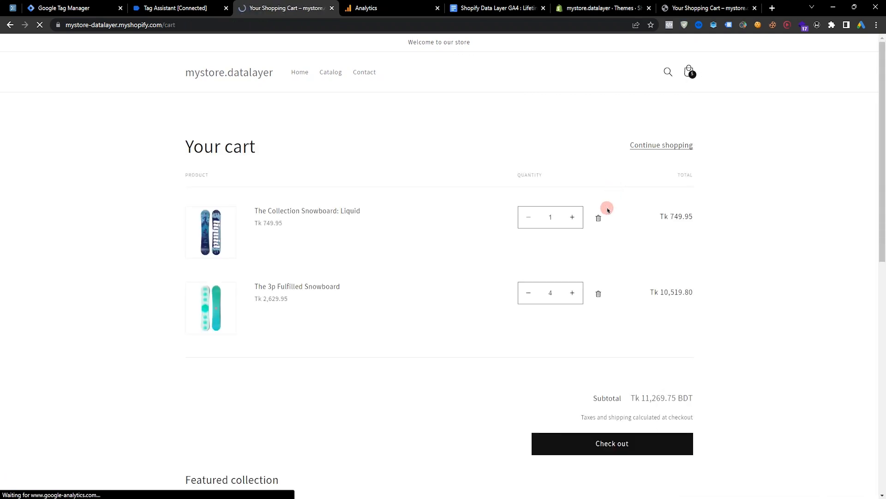
Remove The Collection Snowboard: Liquid from the cart and return to the store's home page.
left_click(598, 216)
left_click(237, 78)
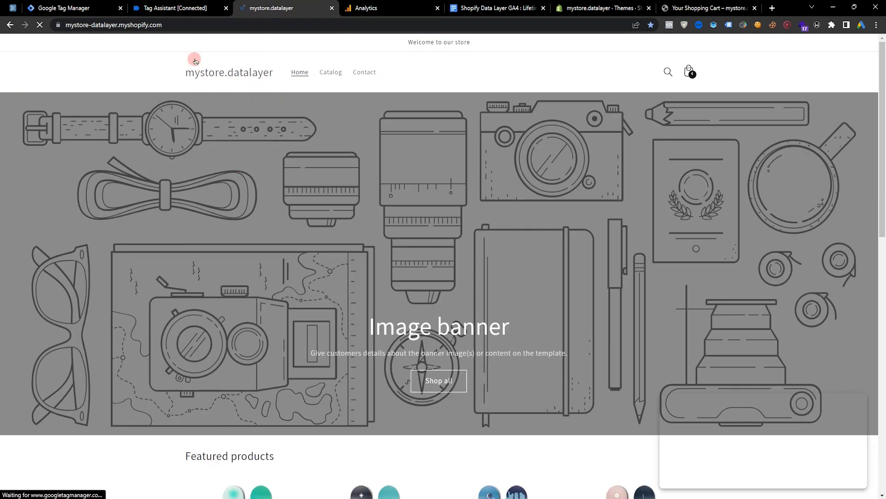
Inspect the GA4 - View Item and GA4 - Remove From Cart tag details in Tag Assistant.
left_click(180, 6)
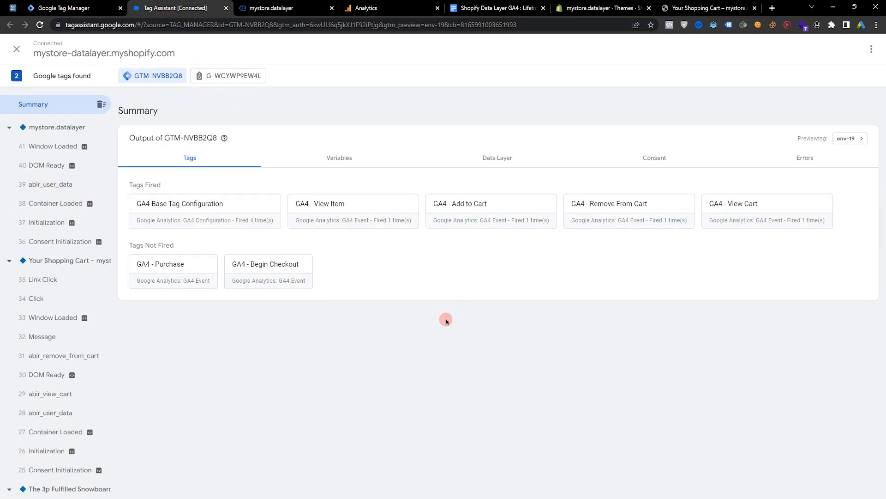
left_click(331, 218)
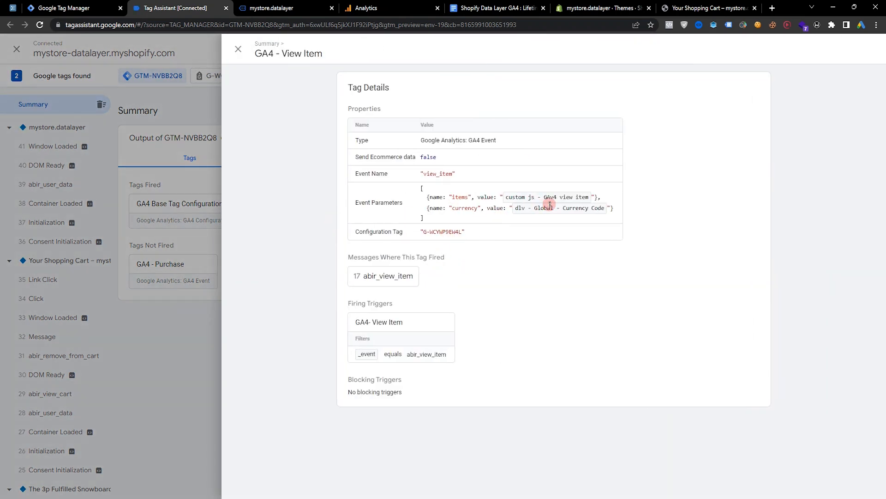
left_click(188, 298)
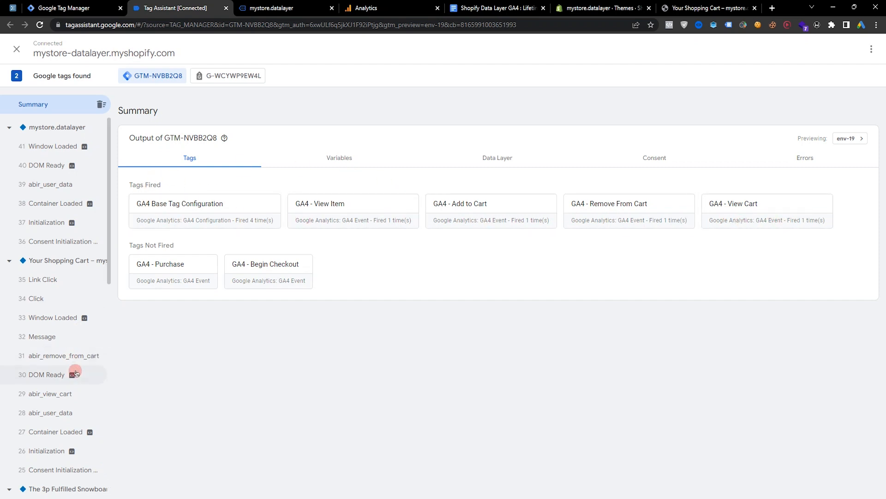
left_click(64, 356)
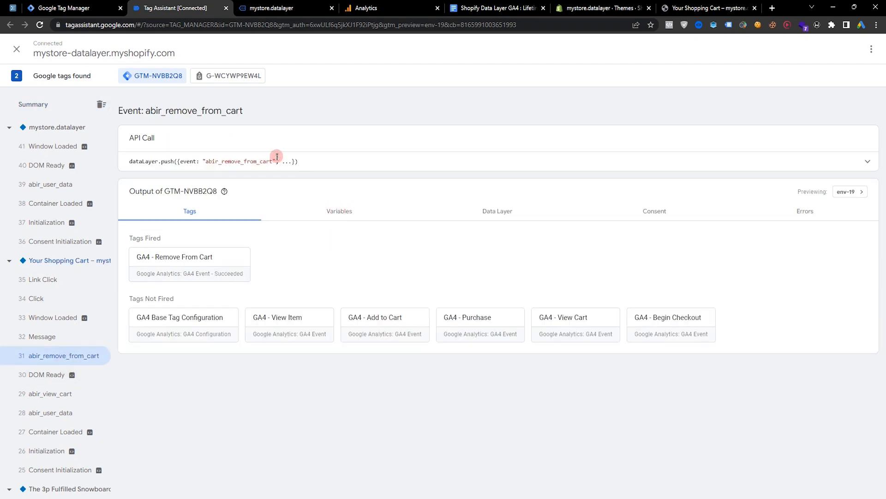
left_click(181, 264)
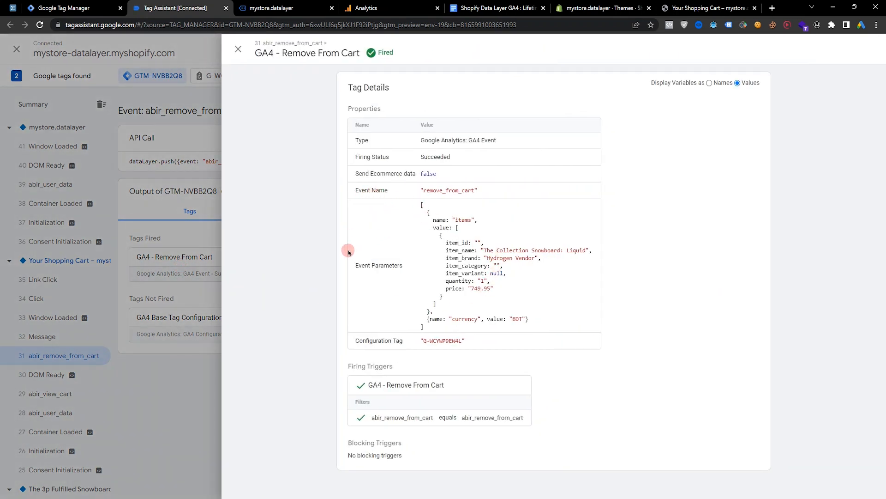
left_click_drag(355, 266, 407, 271)
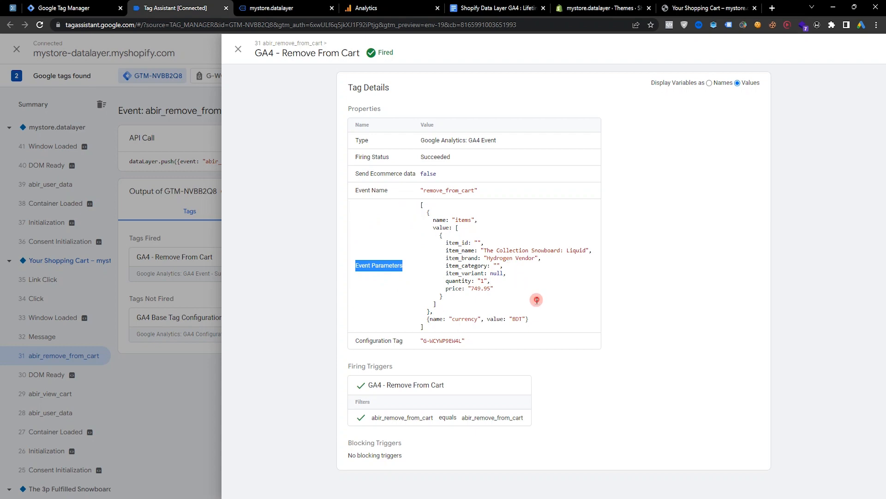
left_click_drag(536, 299, 537, 303)
Add The Collection Snowboard: Hydrogen to the cart from its product page and proceed to checkout.
left_click(275, 6)
scroll(456, 259, "down", 6)
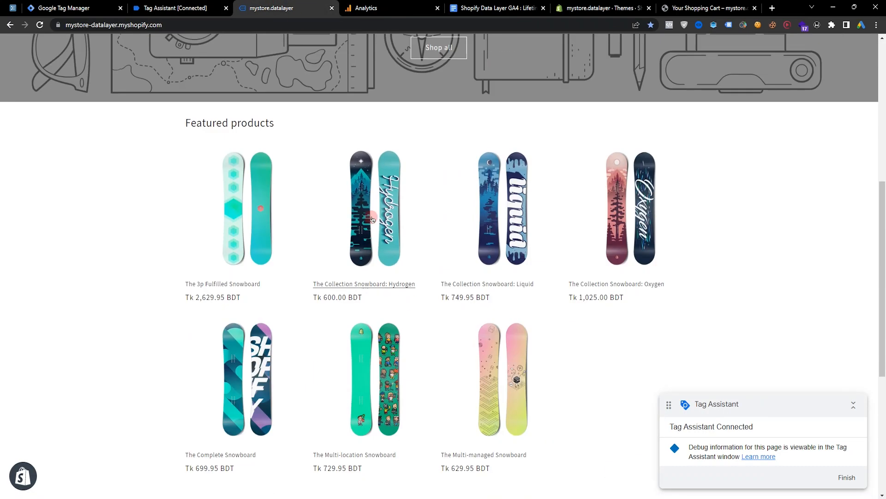
left_click(373, 207)
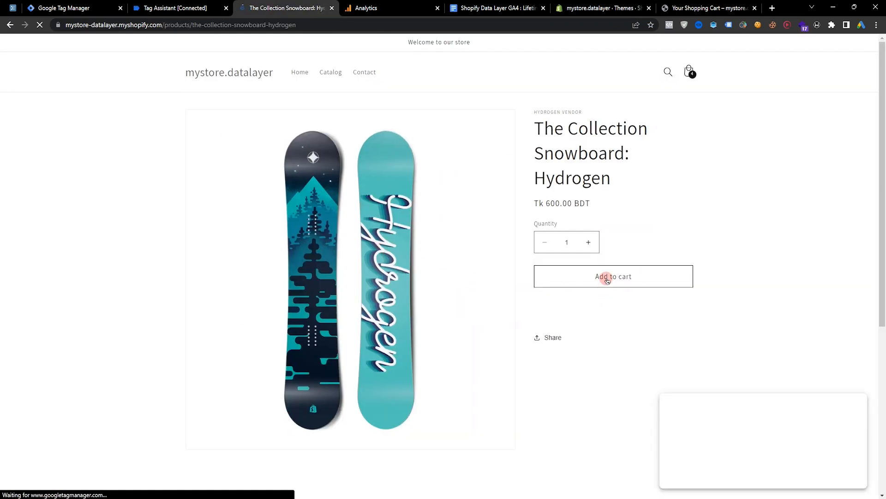
left_click(604, 277)
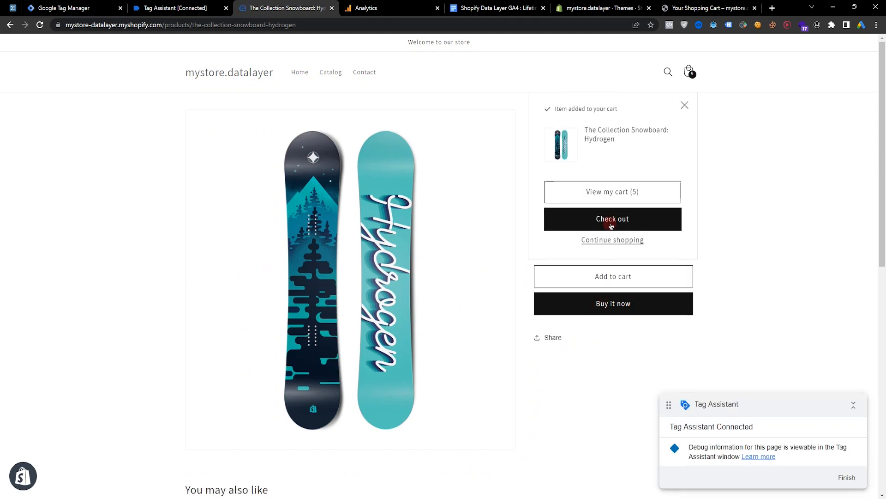
left_click(616, 219)
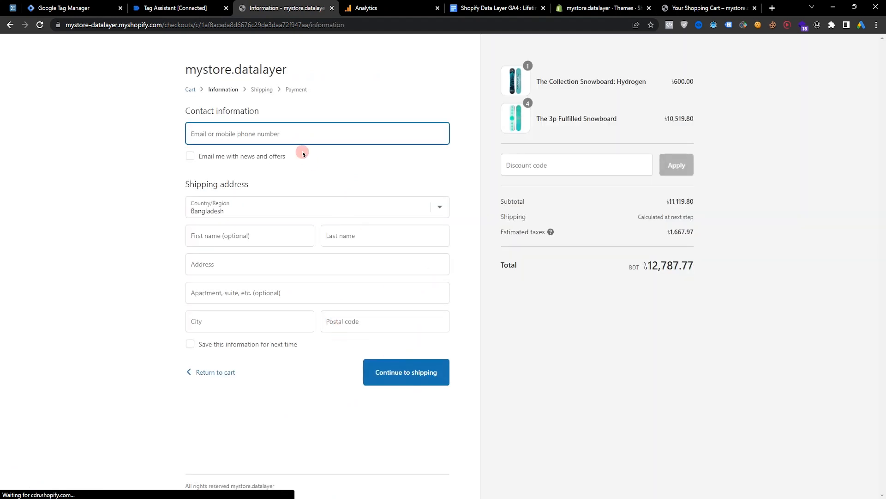
Fill the contact and shipping details from a saved autofill entry and continue through shipping to payment.
left_click(268, 134)
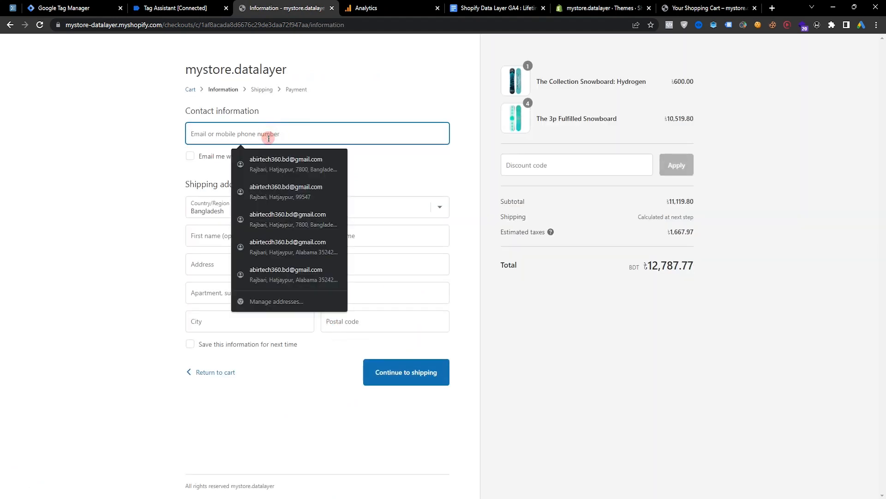
left_click(288, 162)
left_click(404, 377)
left_click(414, 250)
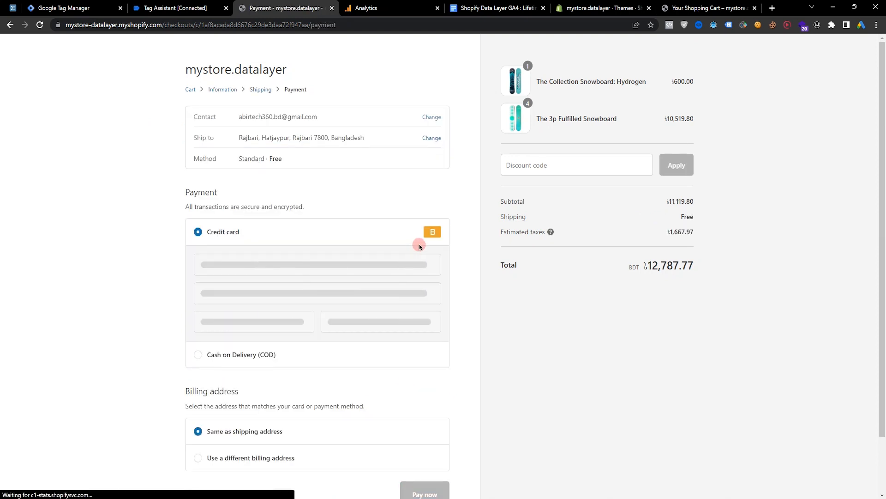
Enter the test card number, cardholder name, expiry date and security code, then pay for the order.
scroll(252, 201, "down", 2)
left_click(240, 203)
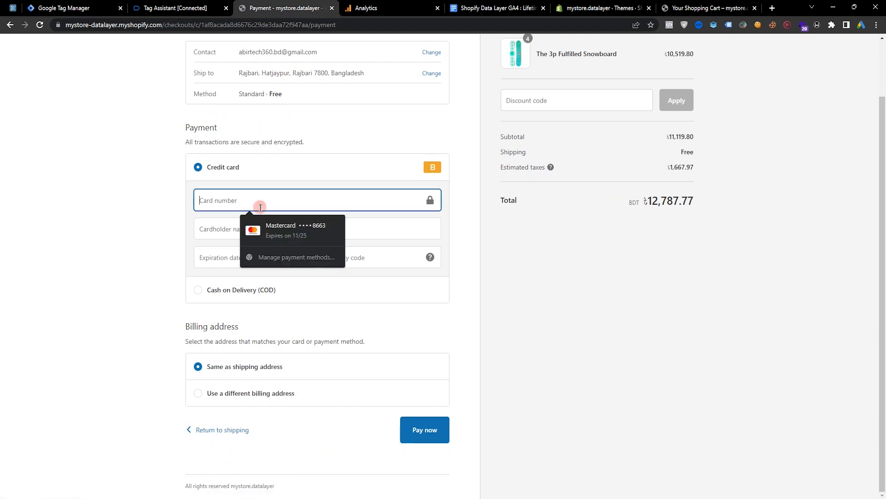
left_click(283, 228)
left_click_drag(273, 203, 134, 204)
type("1")
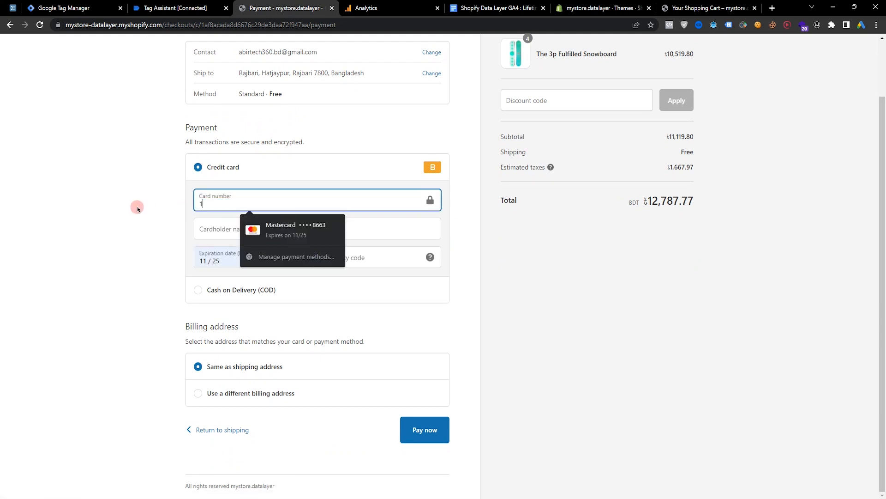
left_click(212, 233)
left_click(256, 251)
left_click(295, 255)
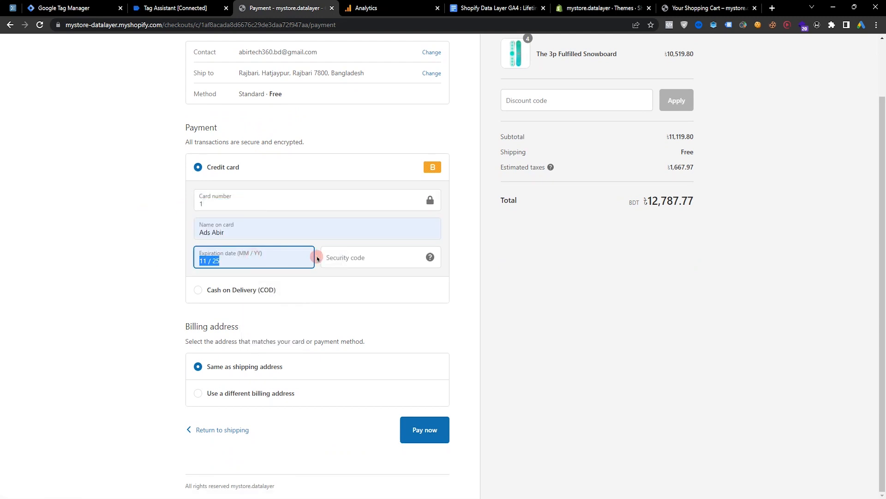
left_click(351, 262)
type("111")
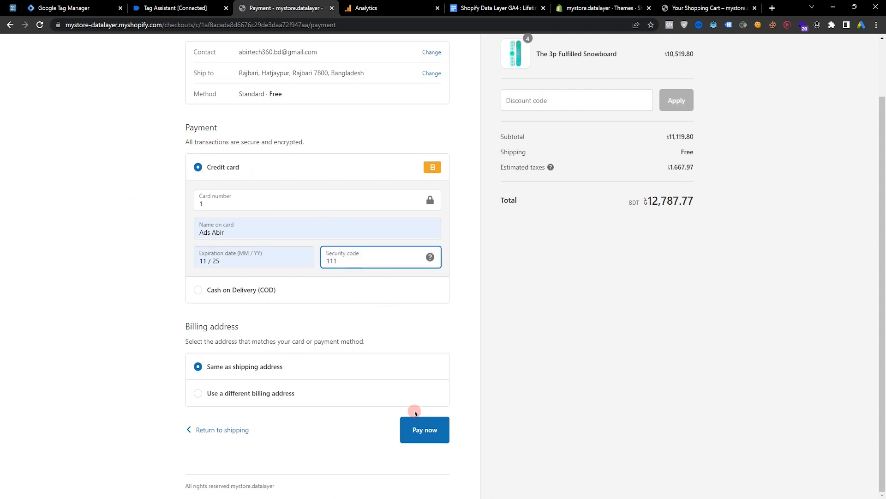
left_click(435, 435)
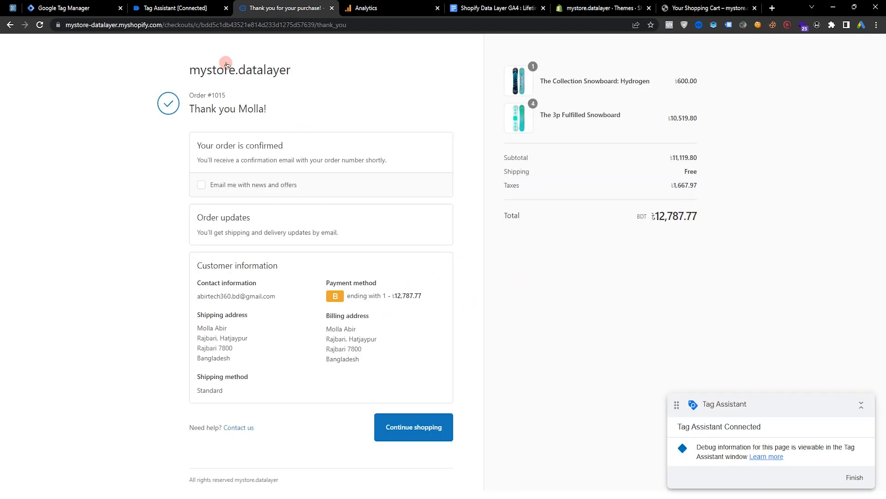
Inspect the GA4 - Purchase tag parameters in Tag Assistant and compare them with the order confirmation page.
left_click(175, 7)
left_click(195, 287)
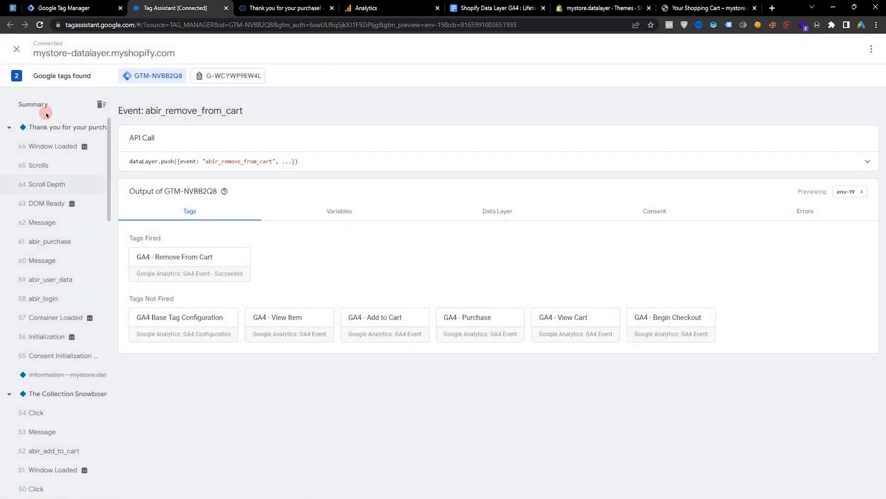
left_click(35, 104)
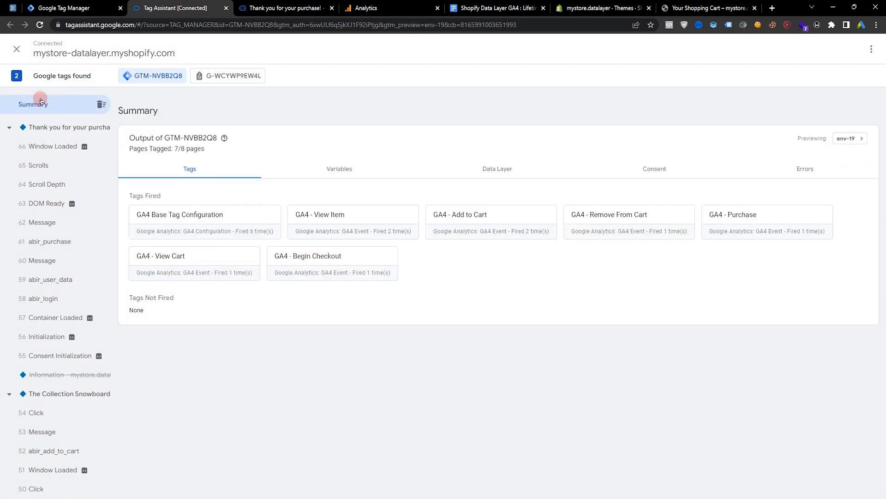
left_click(58, 241)
left_click(191, 271)
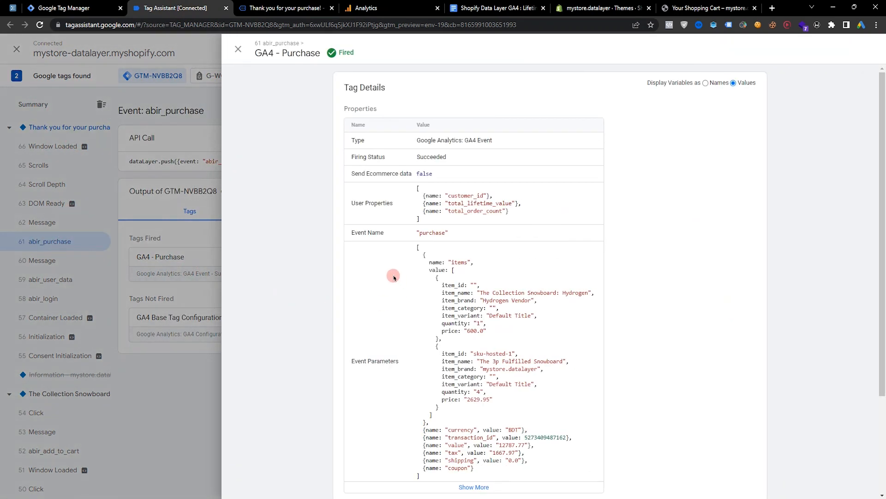
scroll(383, 222, "down", 2)
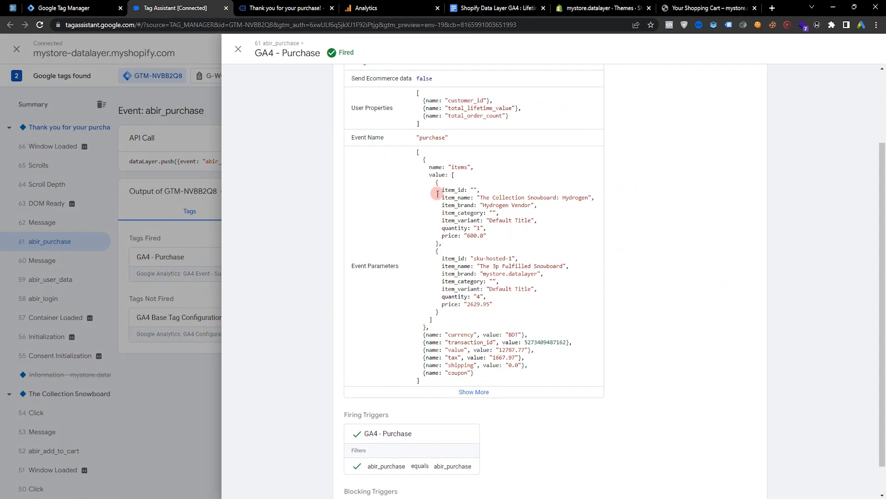
scroll(361, 80, "up", 3)
left_click(301, 13)
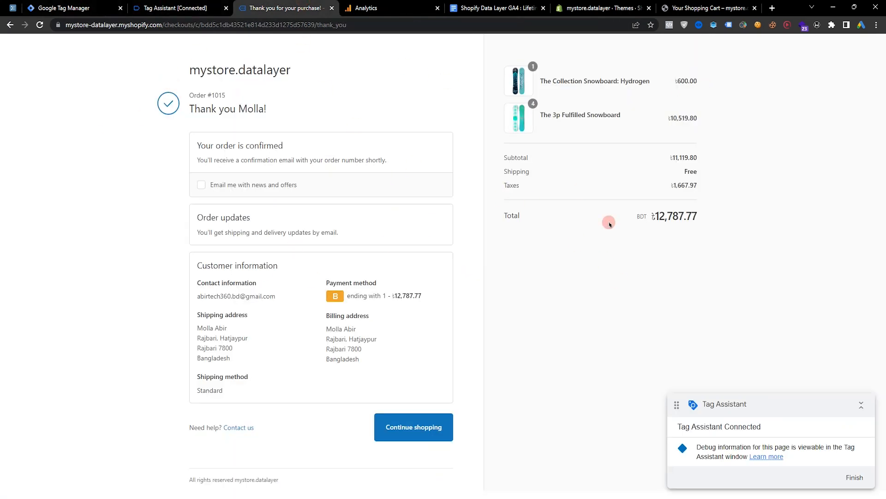
left_click_drag(541, 80, 709, 115)
left_click(755, 123)
Open the purchase event in DebugView and review its items and parameters.
left_click(397, 5)
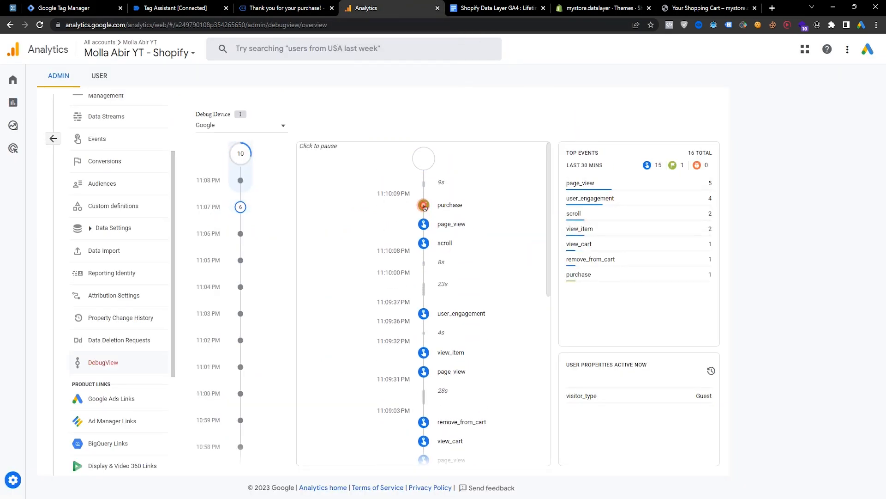
left_click(424, 205)
left_click(525, 185)
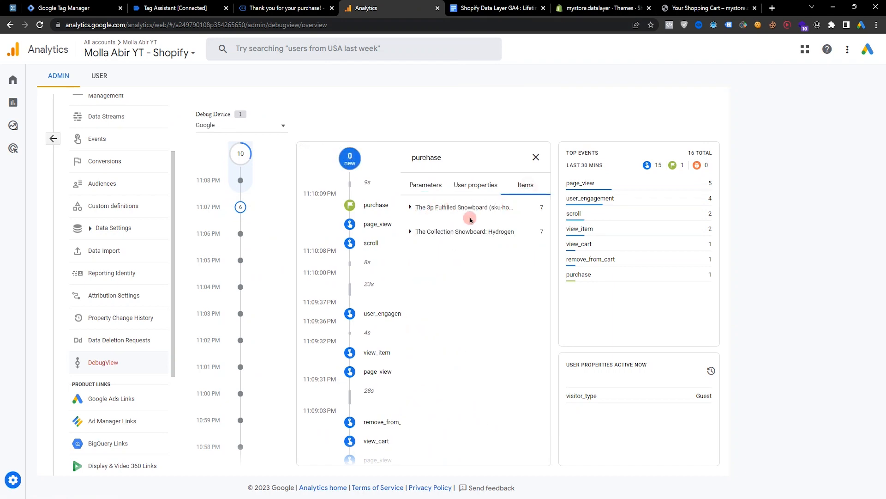
left_click(427, 185)
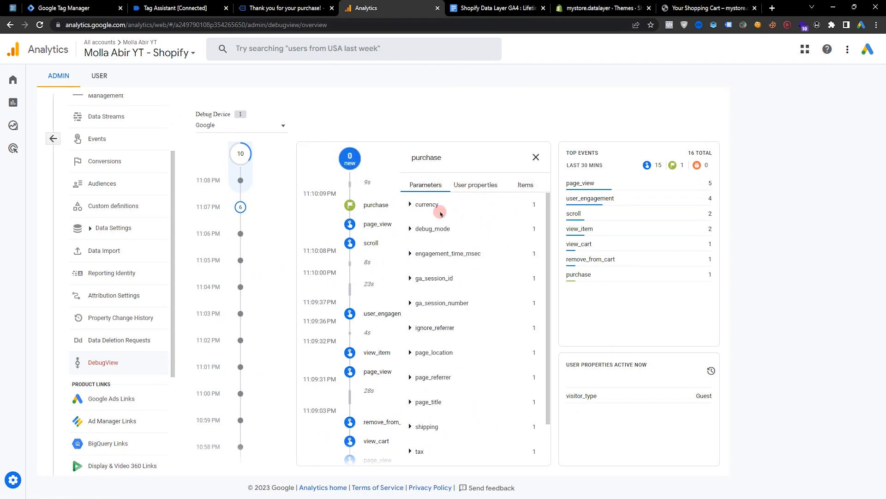
left_click(427, 204)
left_click(427, 204)
scroll(484, 210, "down", 2)
scroll(469, 358, "down", 1)
left_click(423, 400)
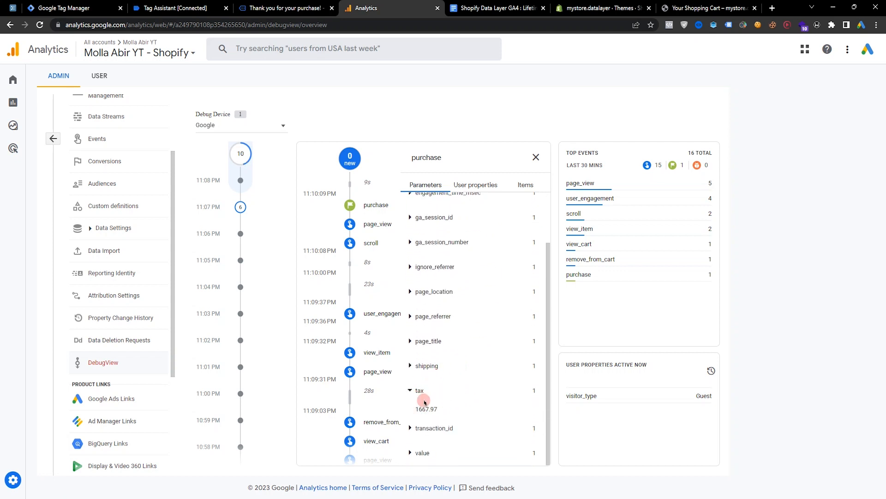
Compare the purchase event's tax, transaction_id and value parameters with the order confirmation page.
left_click_drag(432, 410, 480, 414)
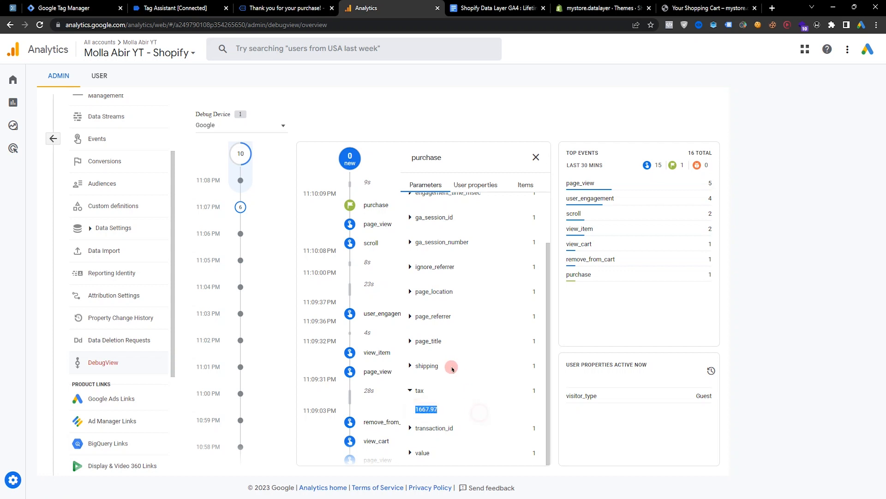
left_click(467, 407)
left_click(452, 427)
left_click_drag(435, 431, 468, 432)
left_click(284, 8)
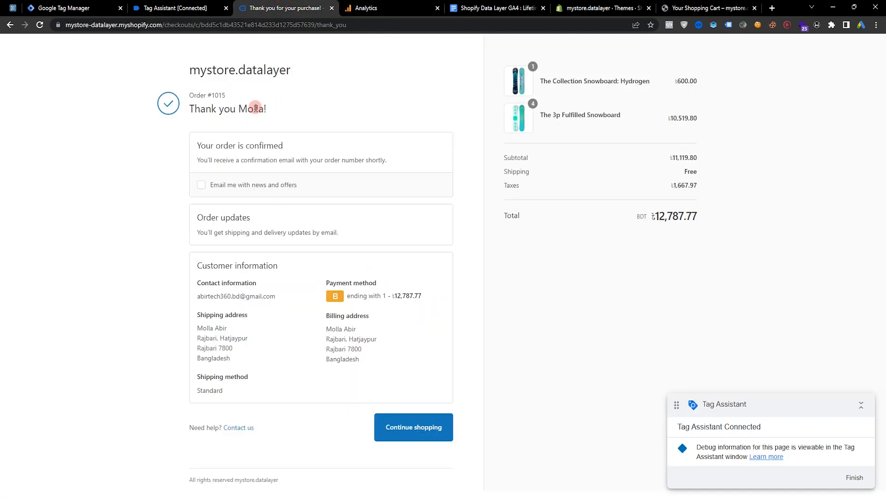
left_click(398, 5)
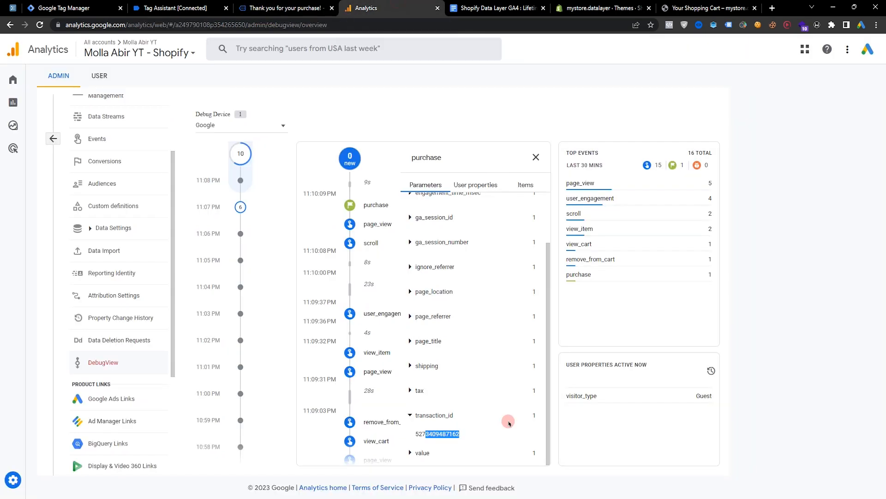
left_click(423, 451)
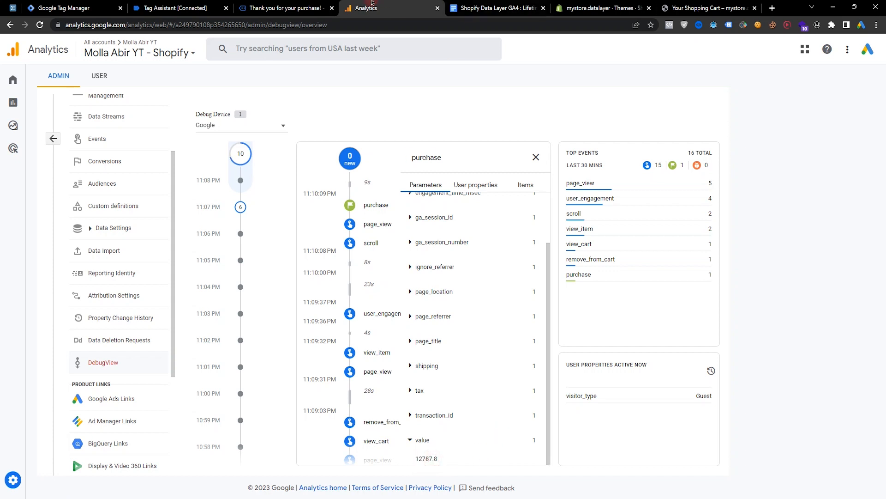
left_click(309, 3)
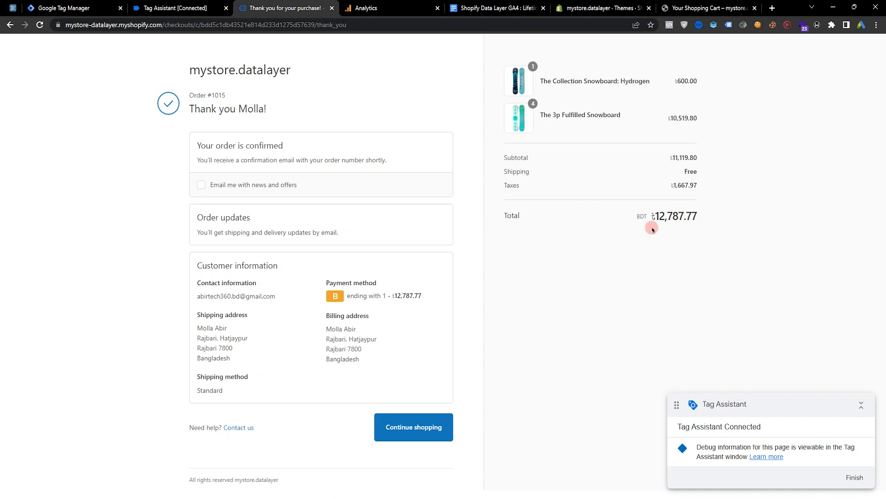
left_click(386, 3)
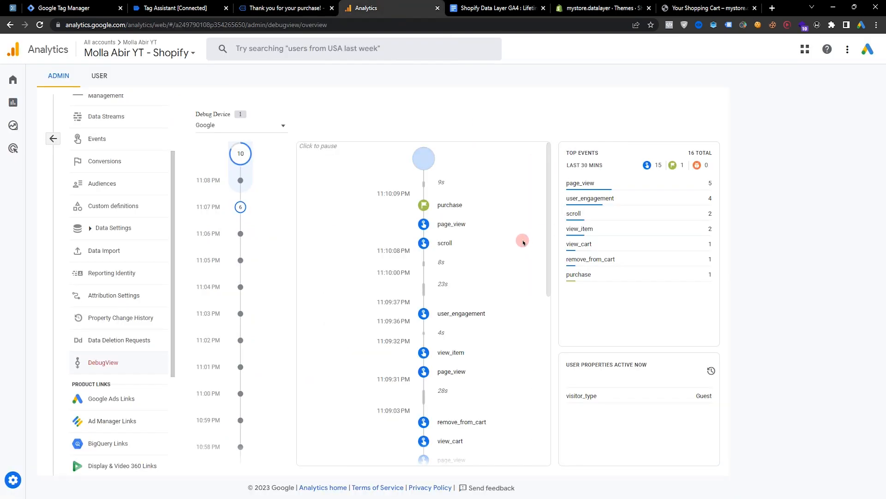
Open the view_item event in DebugView and review its items and parameters.
scroll(528, 233, "down", 2)
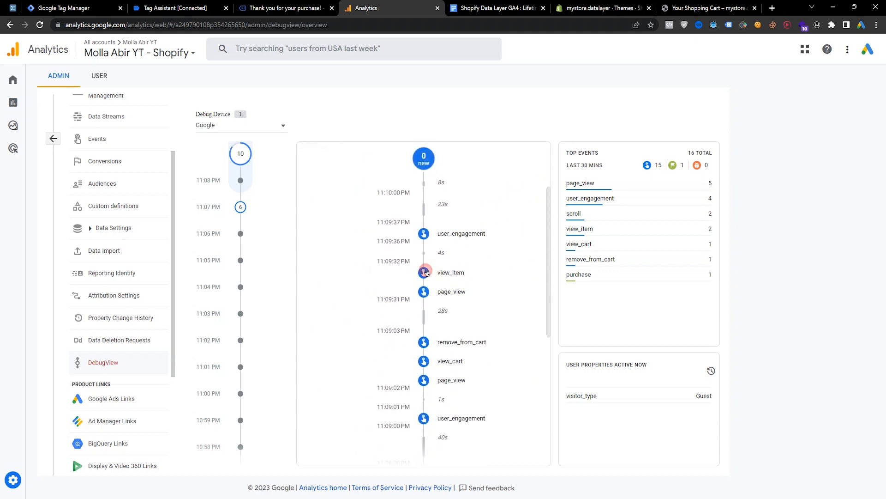
left_click(424, 272)
left_click(527, 184)
left_click(418, 183)
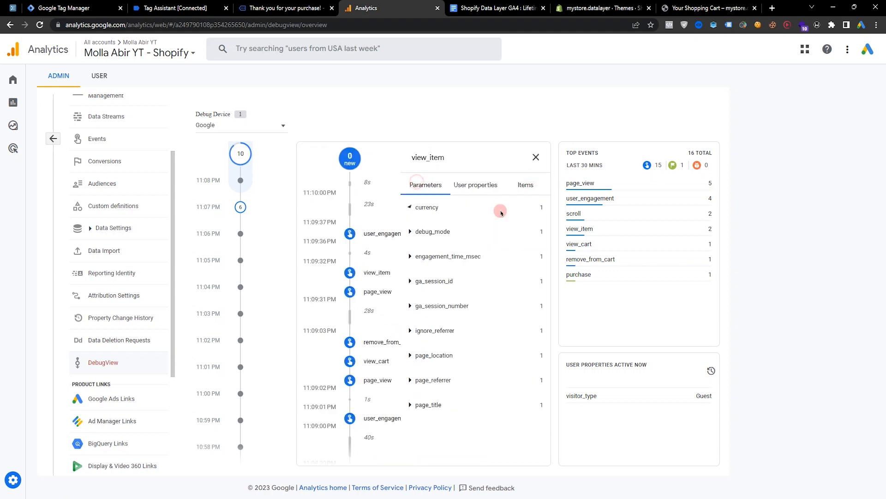
Open the remove_from_cart event in DebugView and review its parameters and items.
left_click(536, 157)
scroll(478, 272, "down", 1)
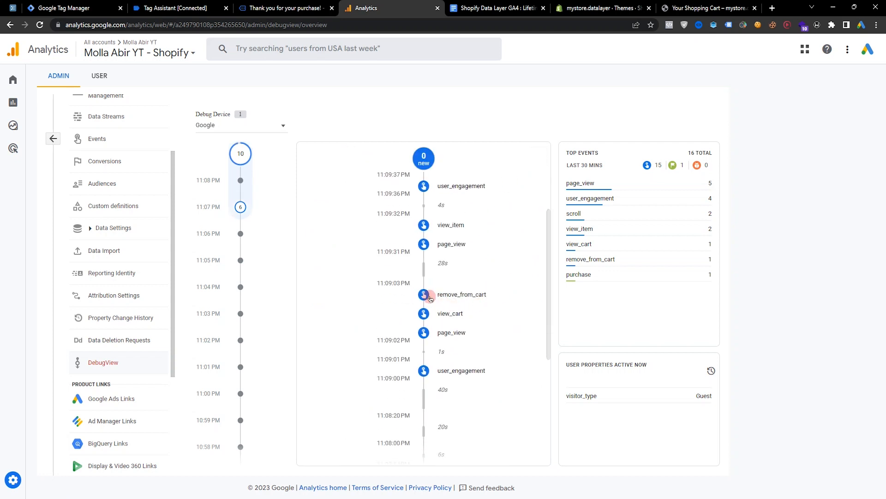
left_click(433, 298)
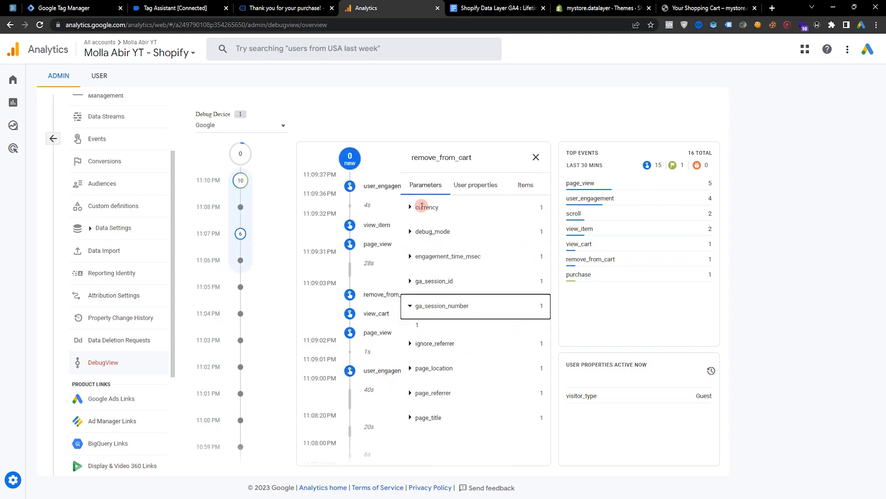
left_click(432, 207)
left_click(526, 185)
left_click(445, 206)
left_click_drag(502, 310, 422, 226)
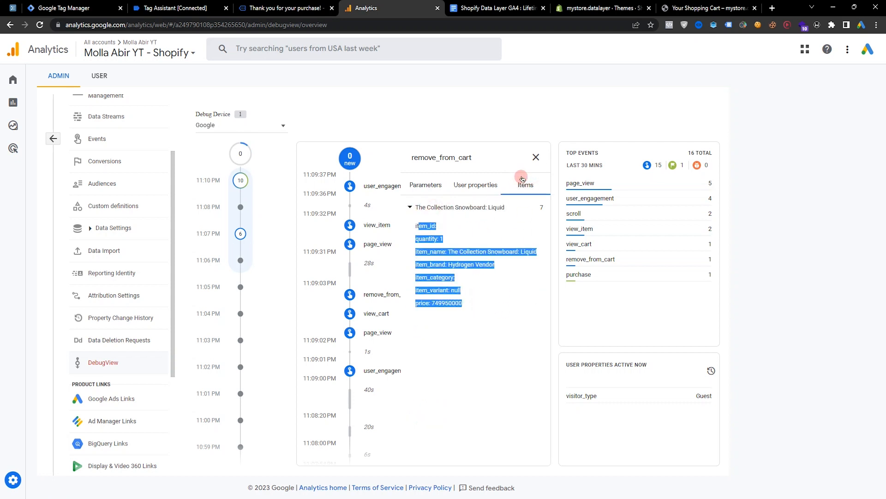
Scroll down the event stream and open the earlier view_item event to review its parameters.
left_click(535, 157)
scroll(521, 211, "down", 3)
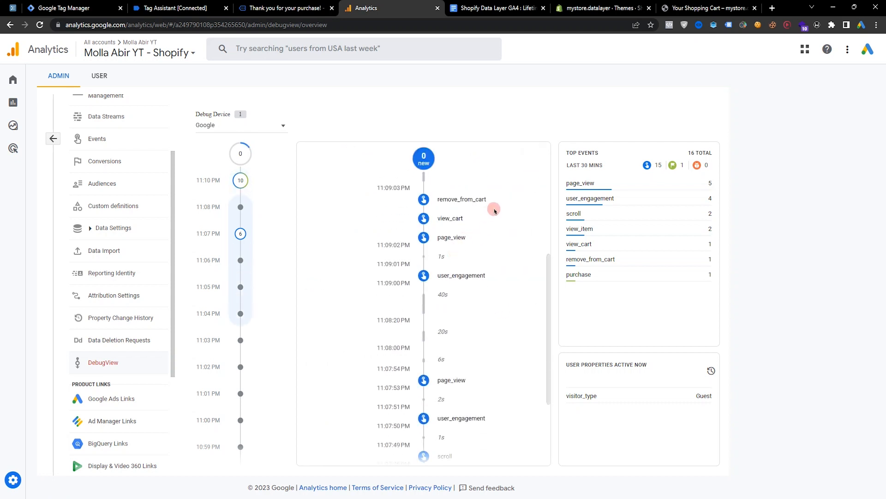
scroll(482, 354, "down", 2)
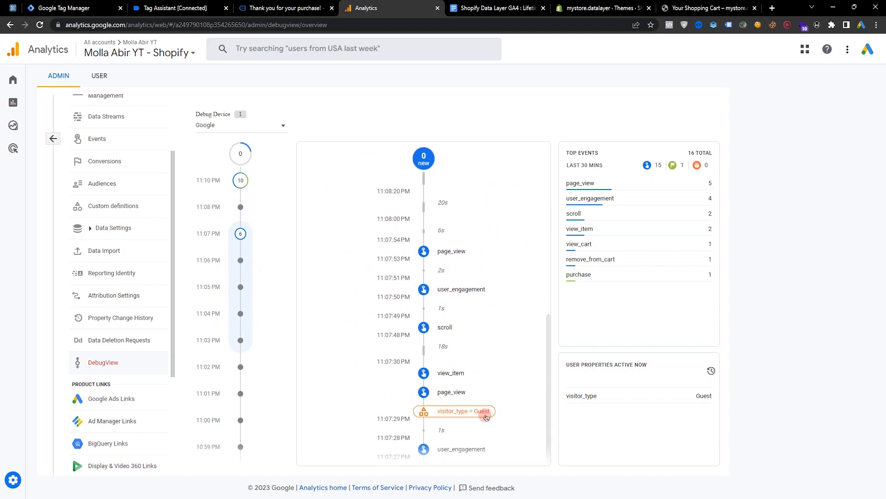
left_click(424, 374)
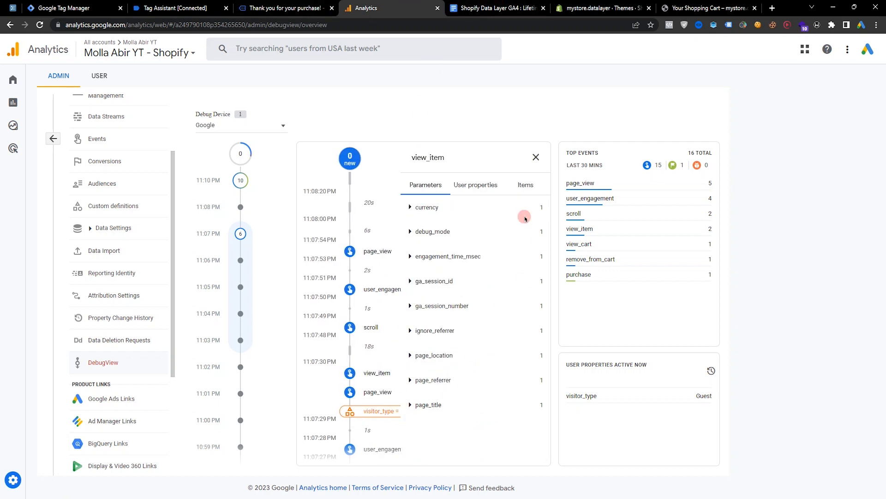
left_click(536, 157)
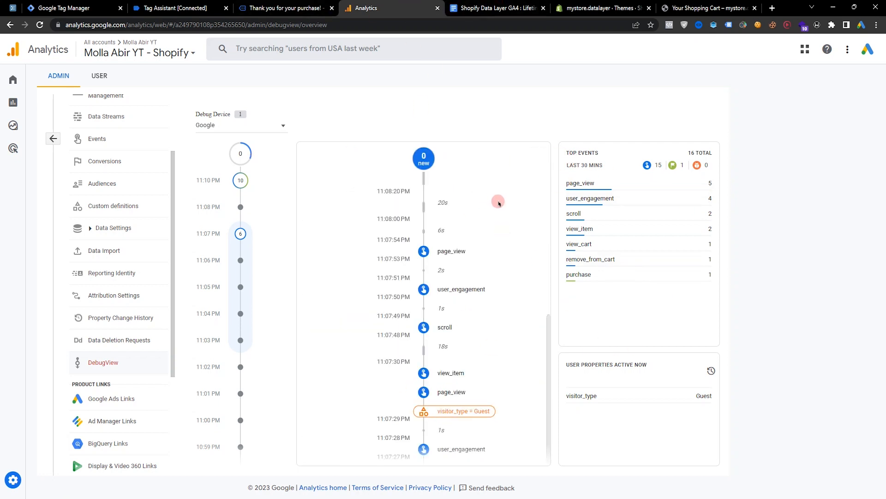